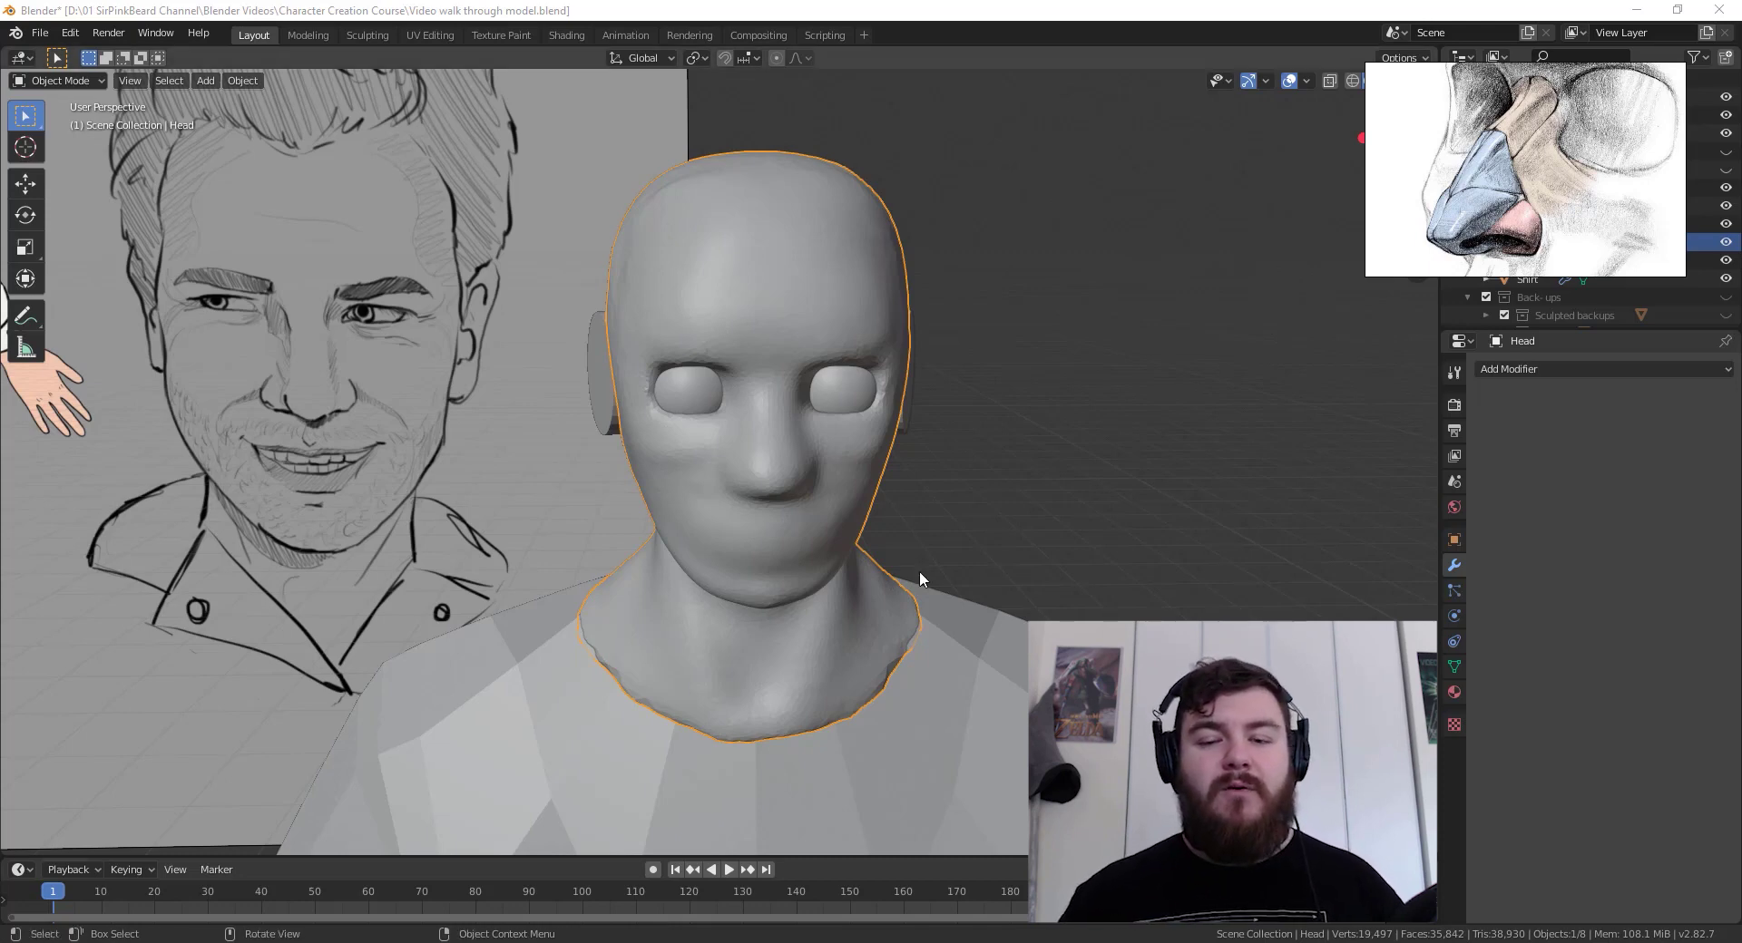
middle_click_drag(947, 502, 716, 442)
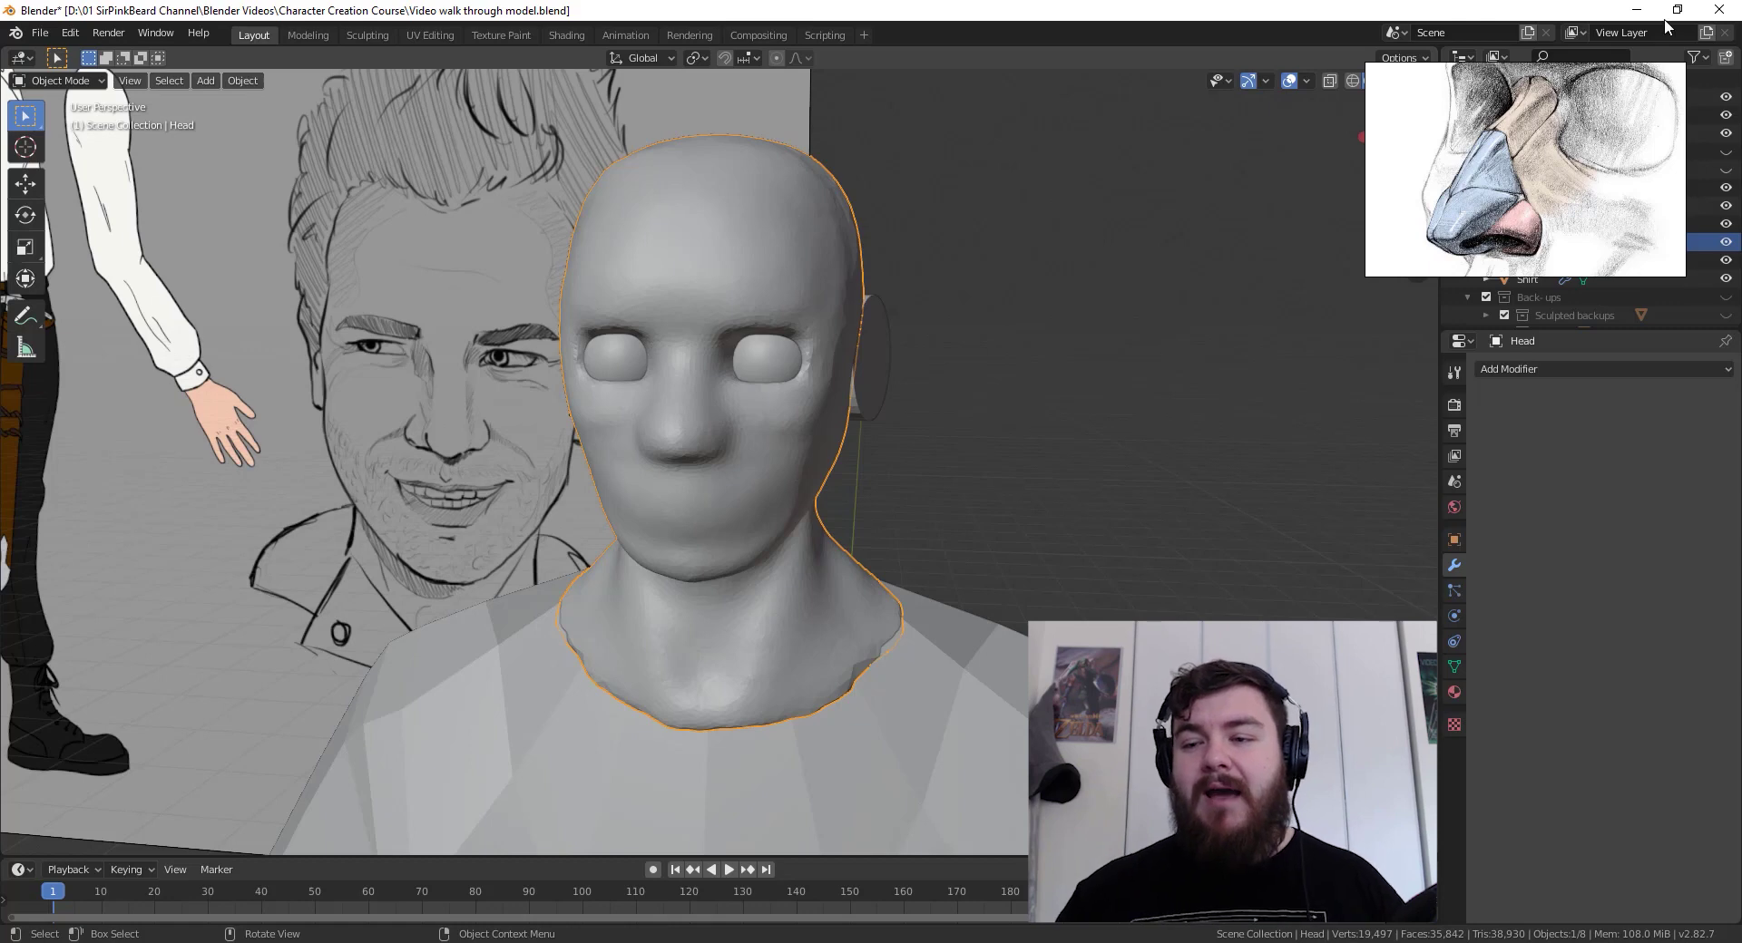
right_click(1546, 86)
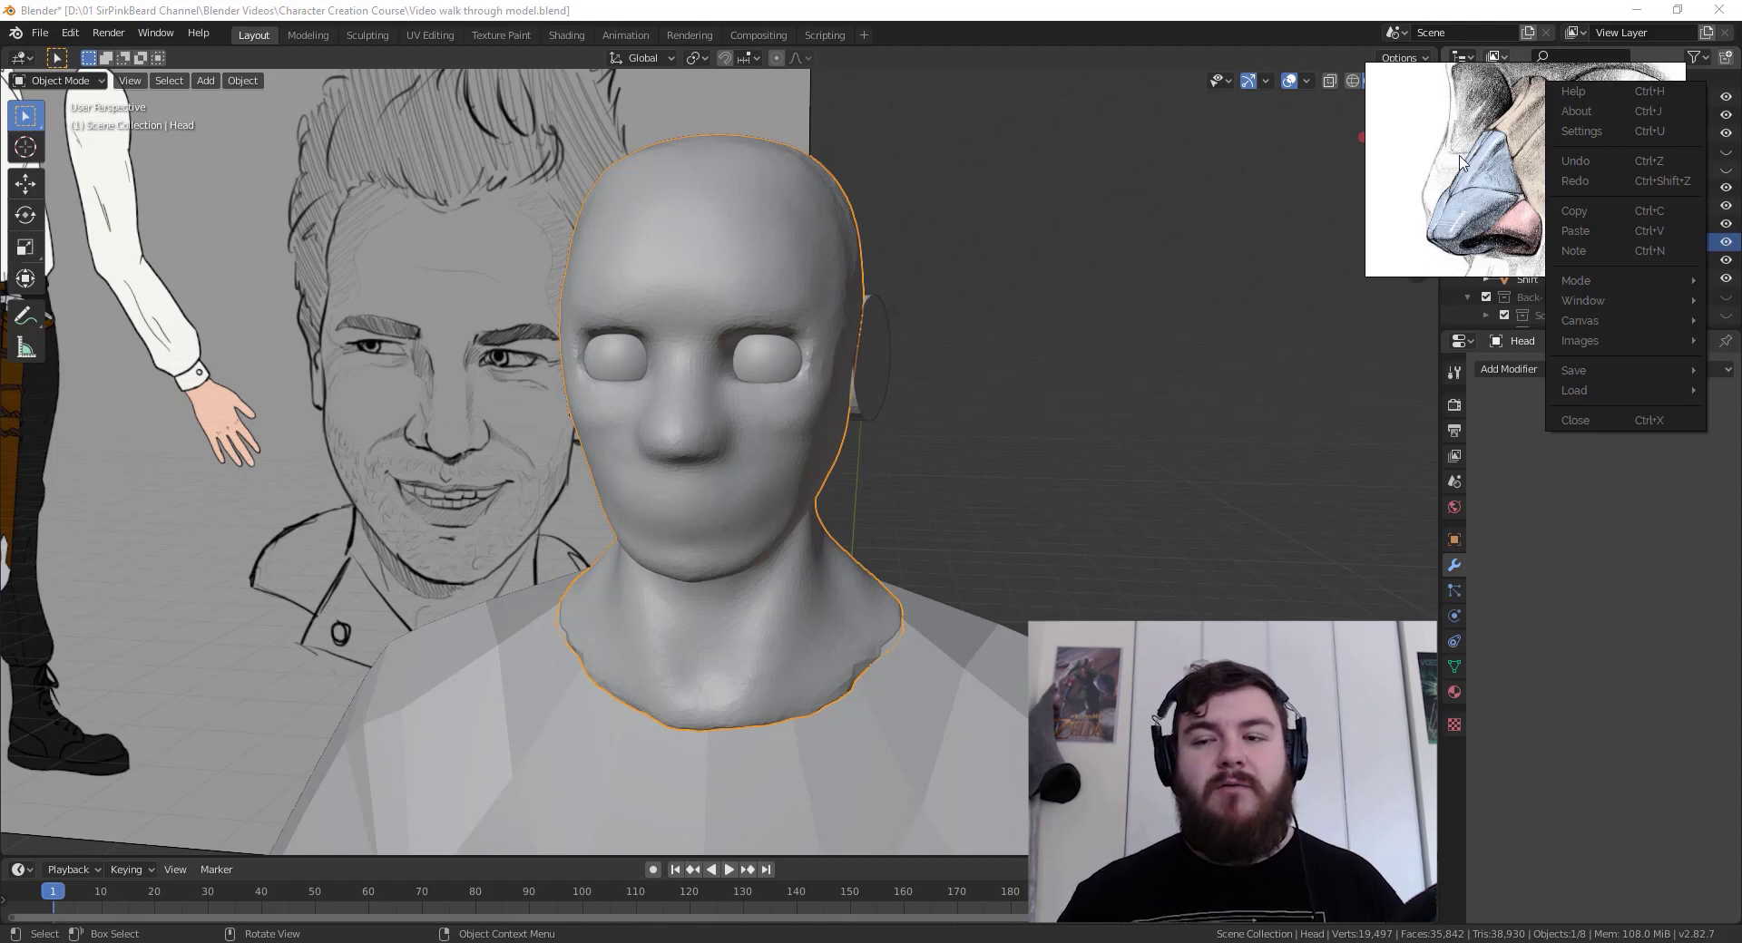
left_click(1358, 377)
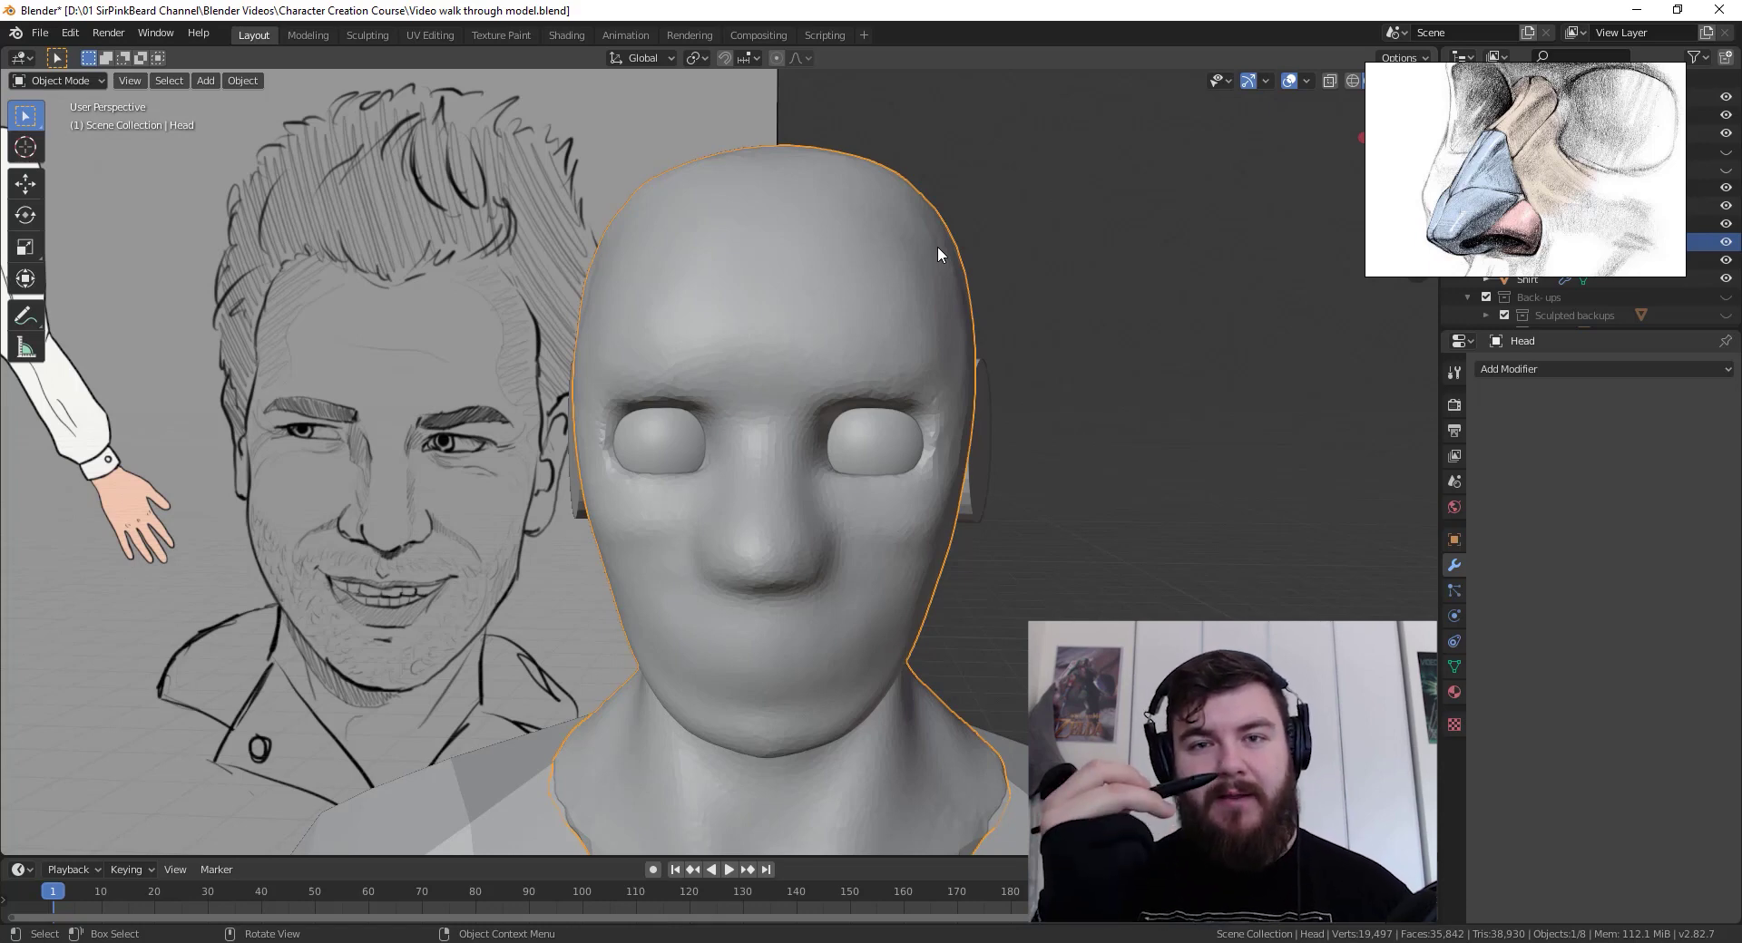
middle_click_drag(938, 246, 948, 578)
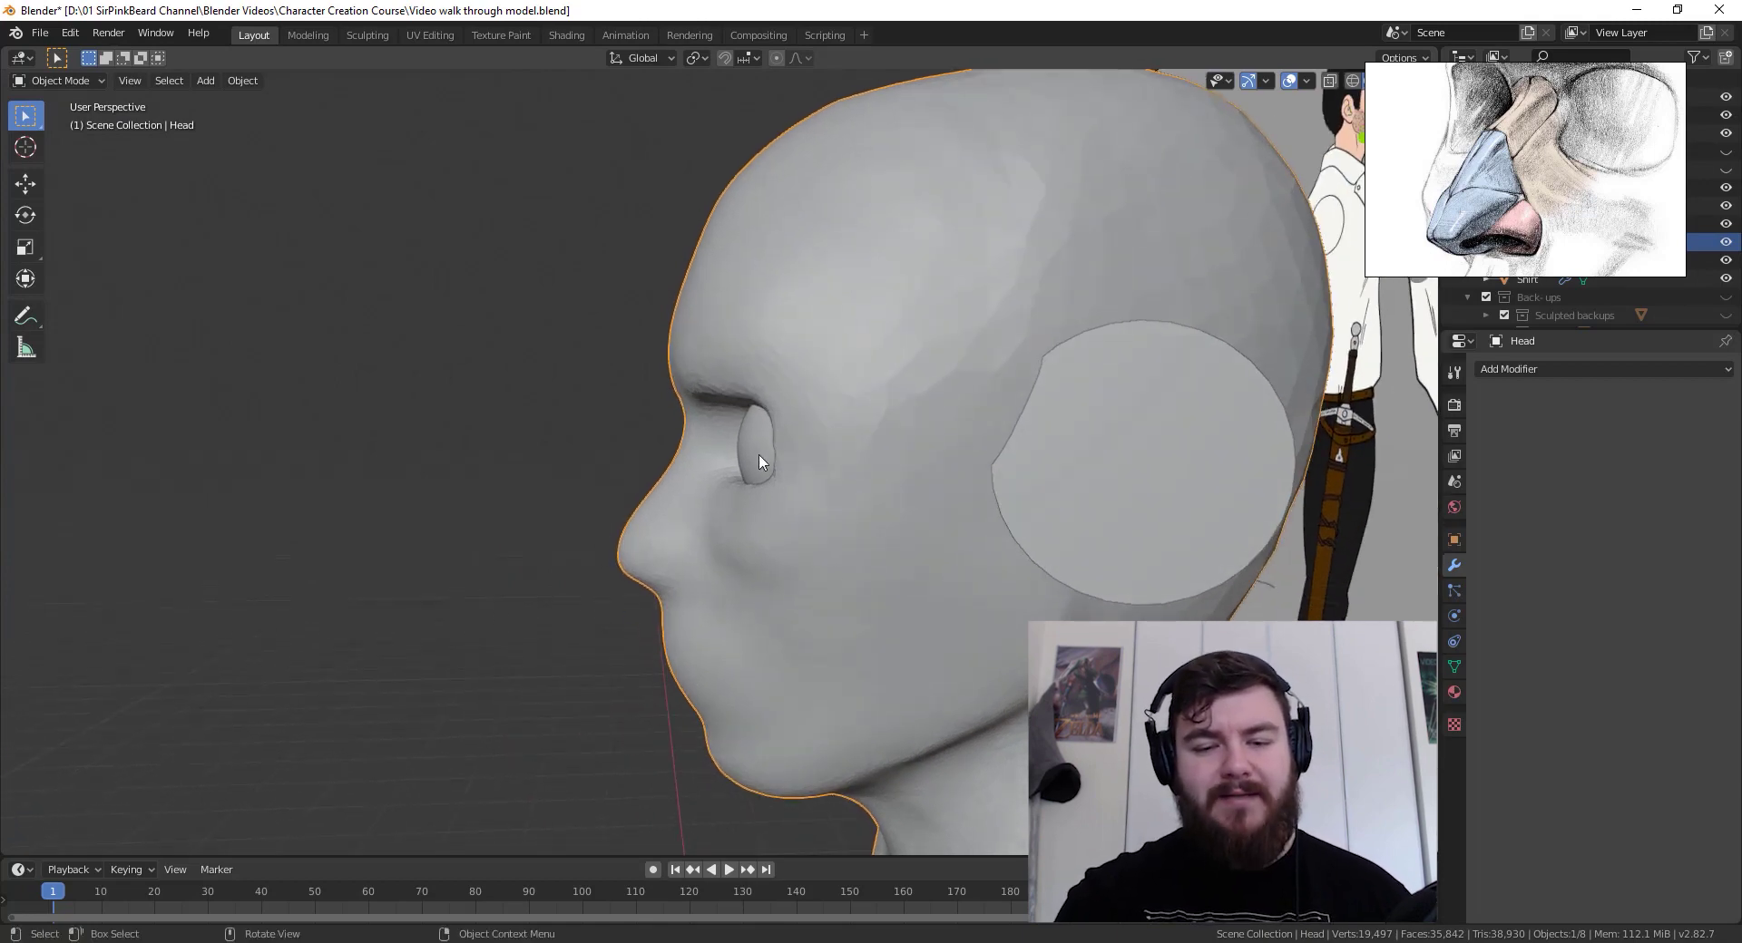
middle_click_drag(885, 580, 817, 647)
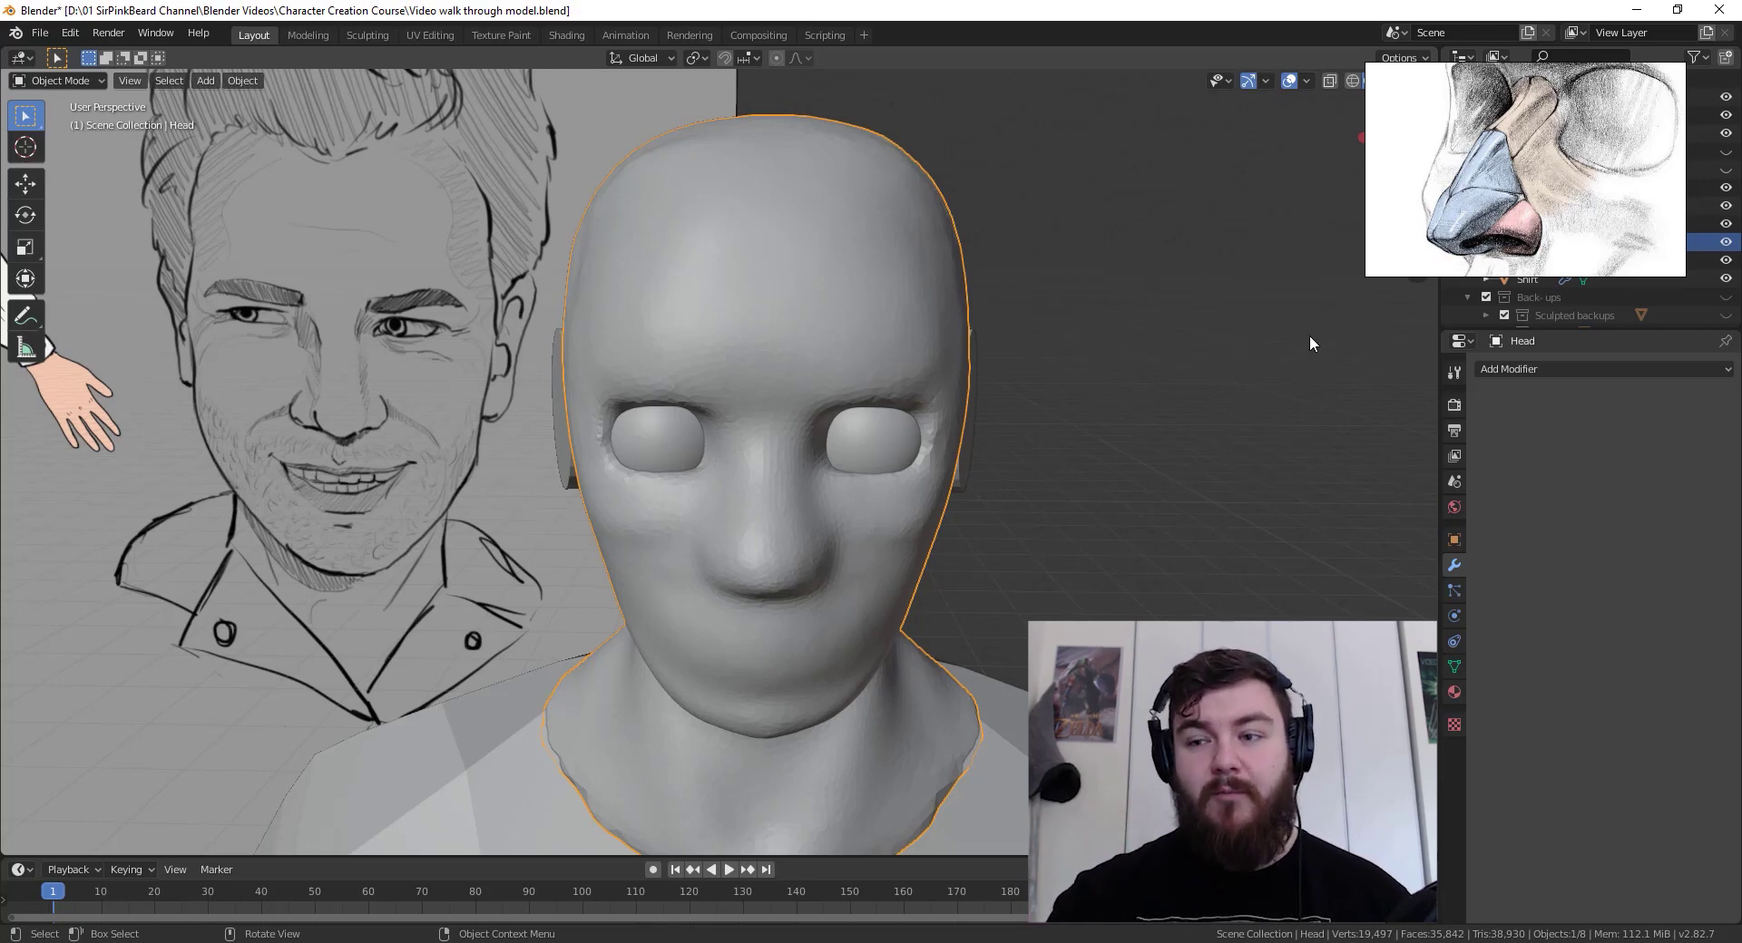
Step: Switch the head object from Object Mode to Sculpt Mode
mouse_move(1069, 579)
middle_mouse_down()
mouse_move(898, 540)
mouse_move(912, 526)
middle_mouse_up()
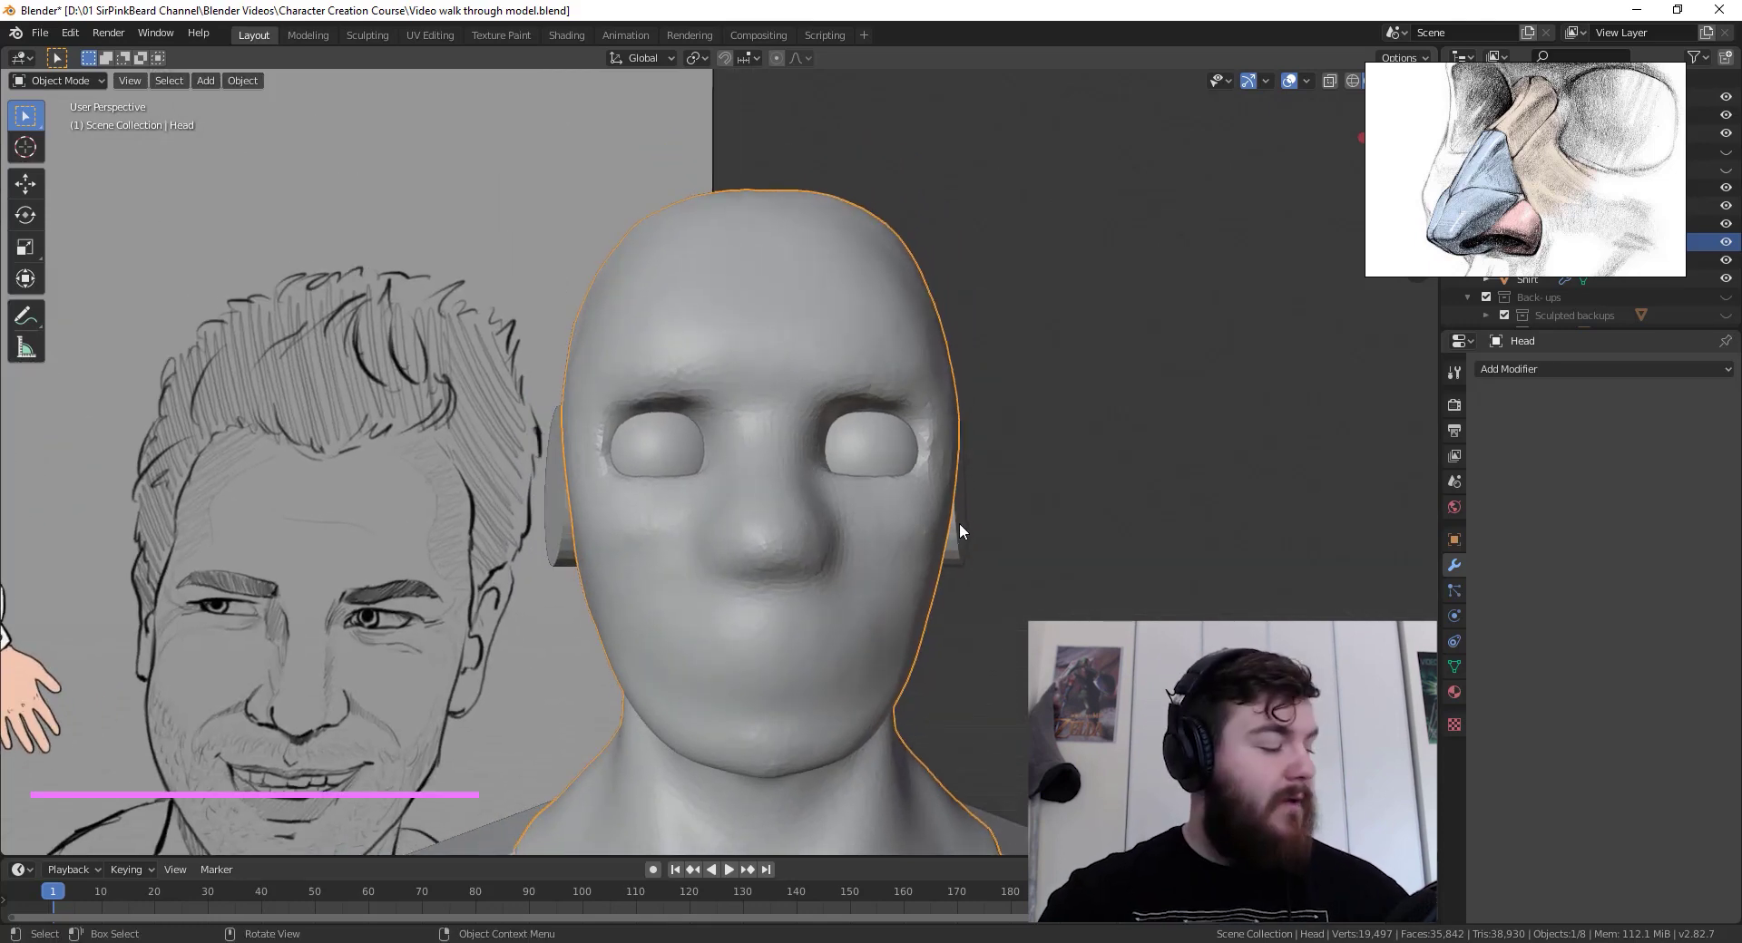
key("ctrl+Tab")
key("ctrl+Tab")
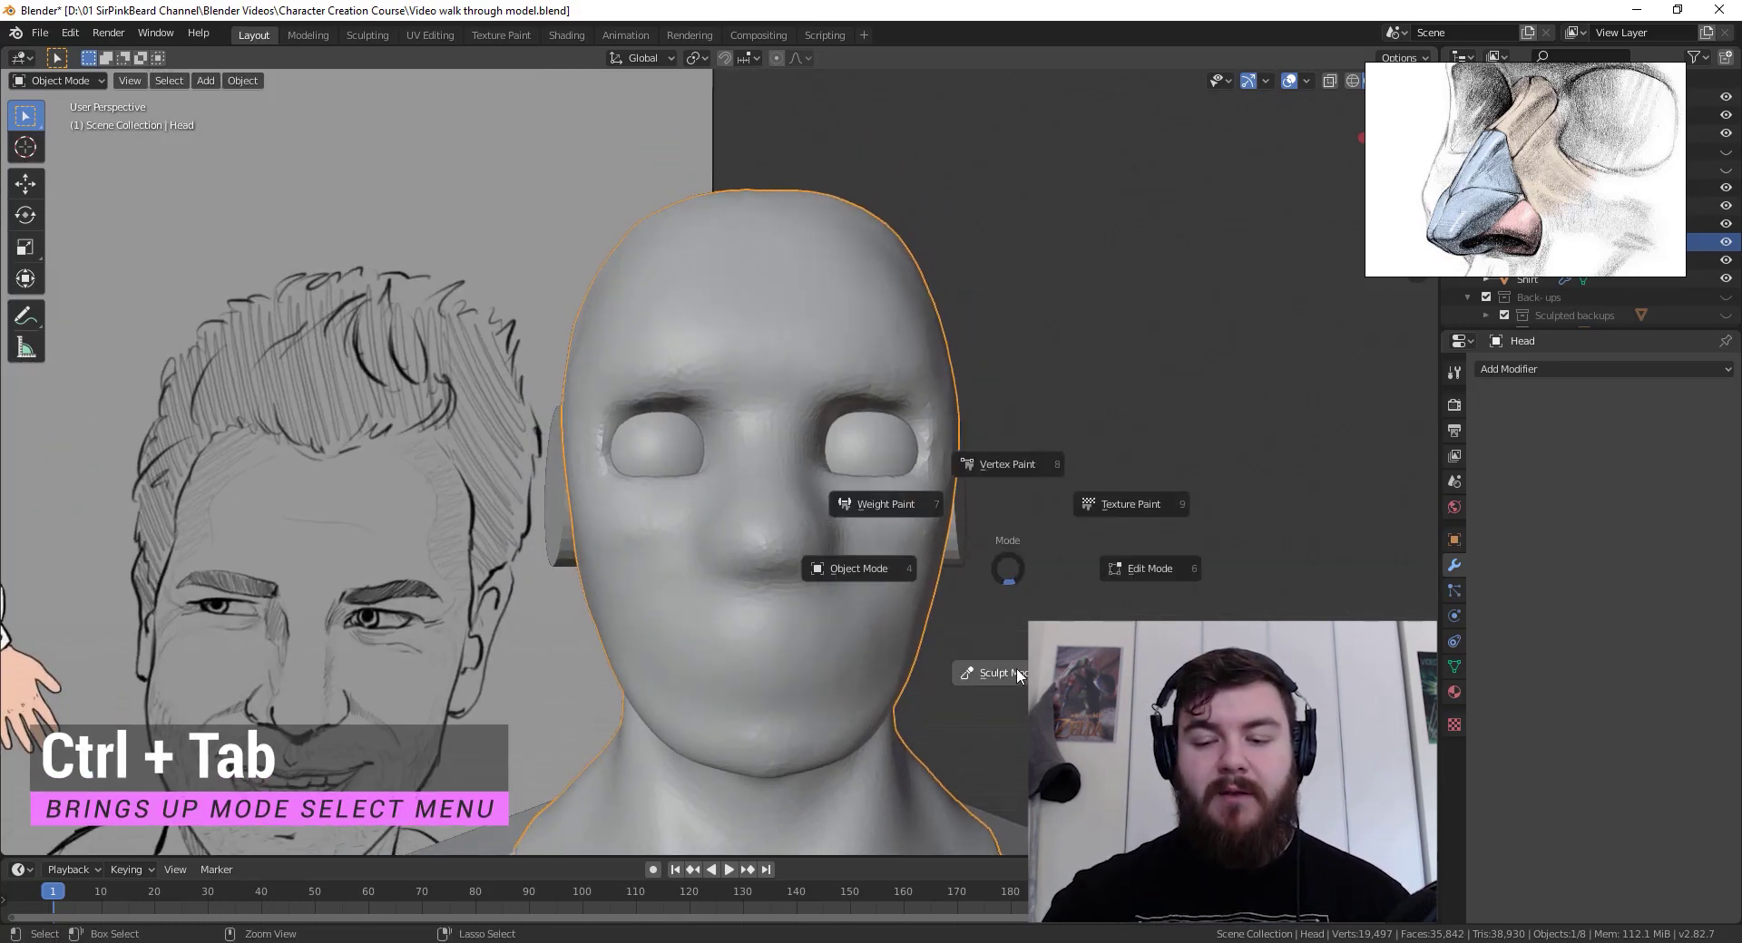
left_click(1014, 672)
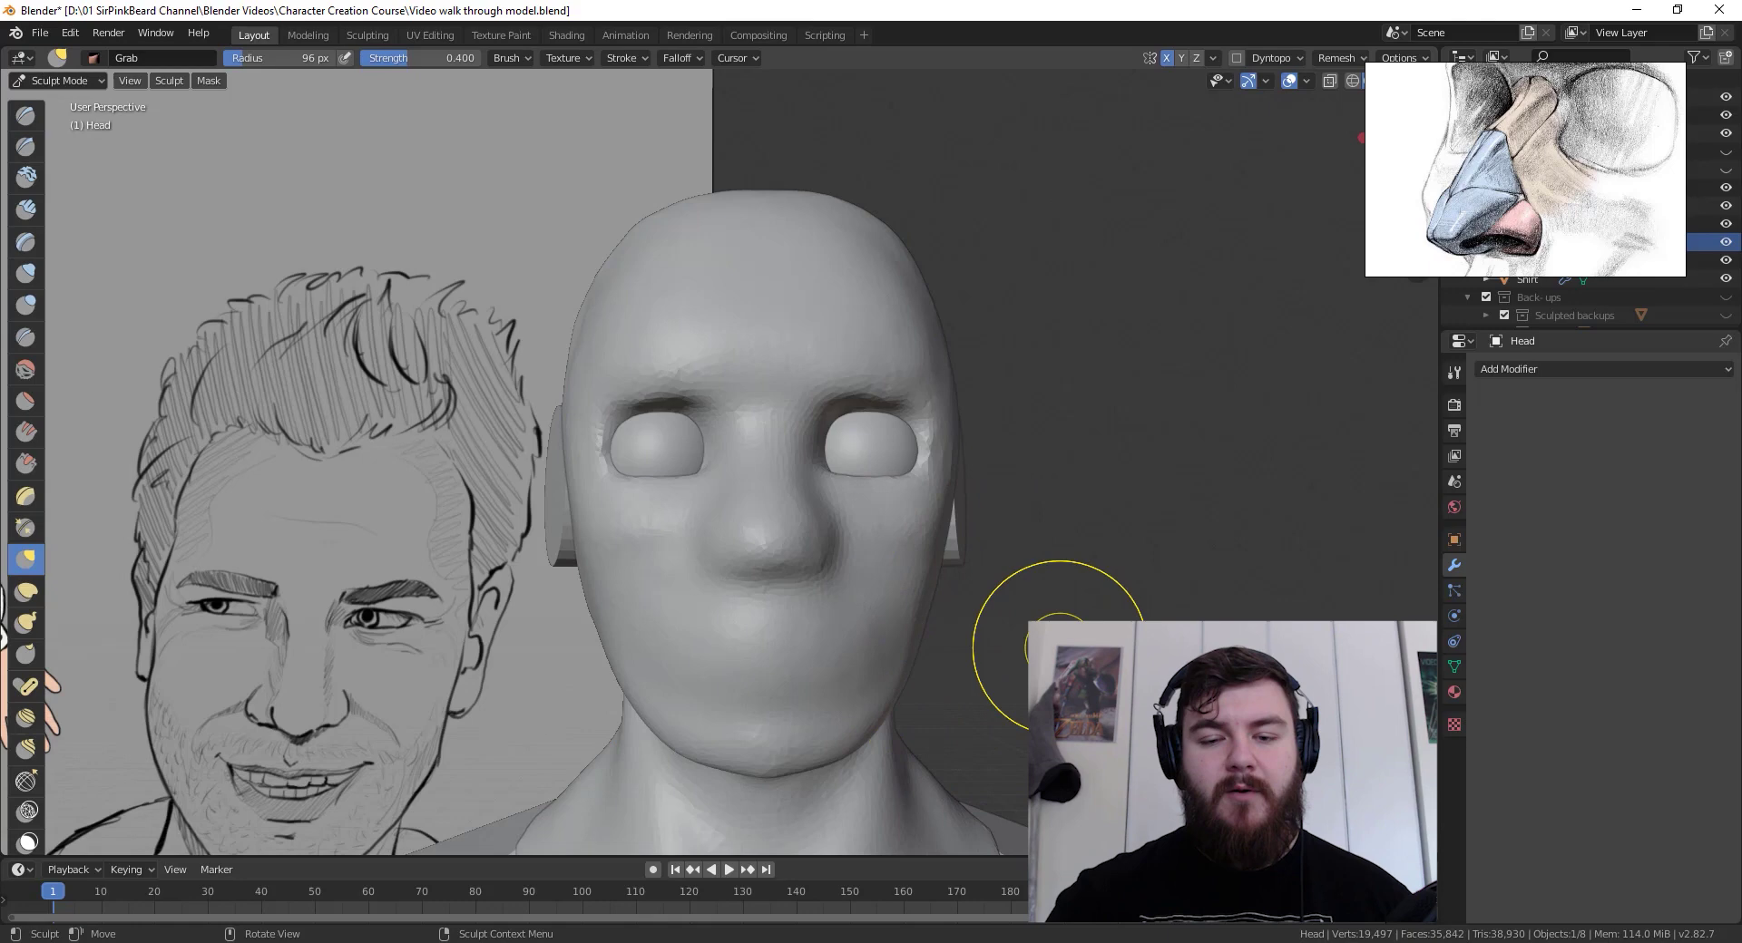
Step: Narrow the nose by reshaping the sides of its bridge and tip with the Grab brush
middle_click_drag(1050, 622, 882, 575)
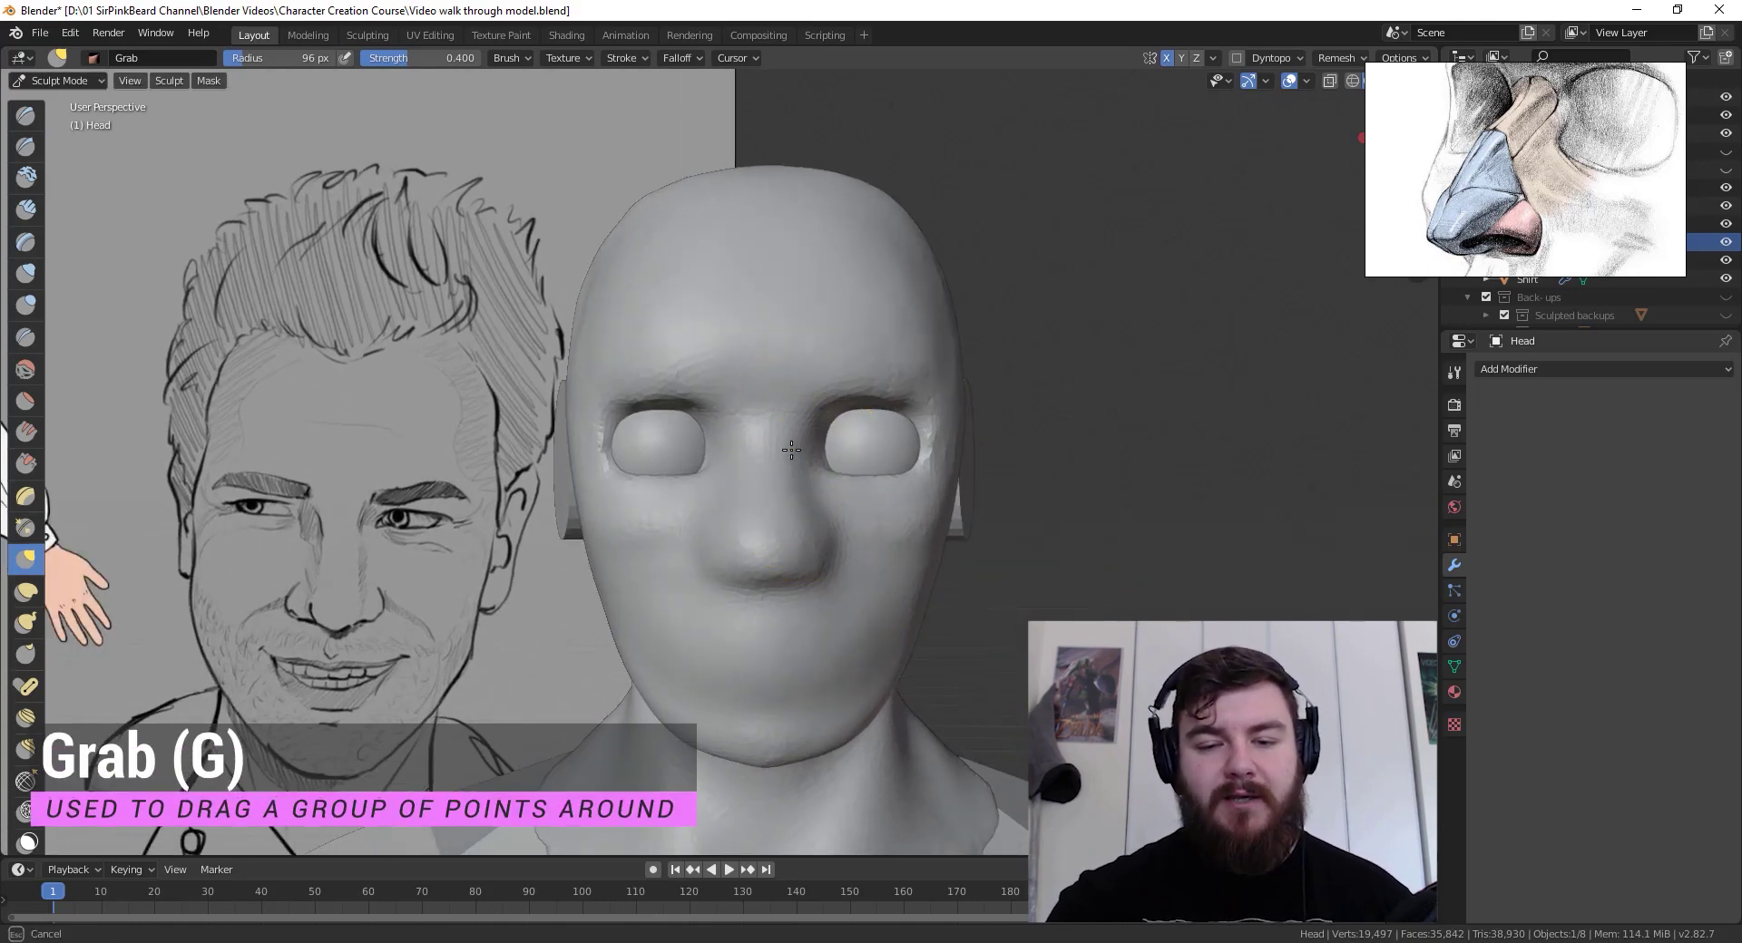
mouse_move(798, 497)
middle_mouse_down()
mouse_move(807, 539)
mouse_move(787, 536)
middle_mouse_up()
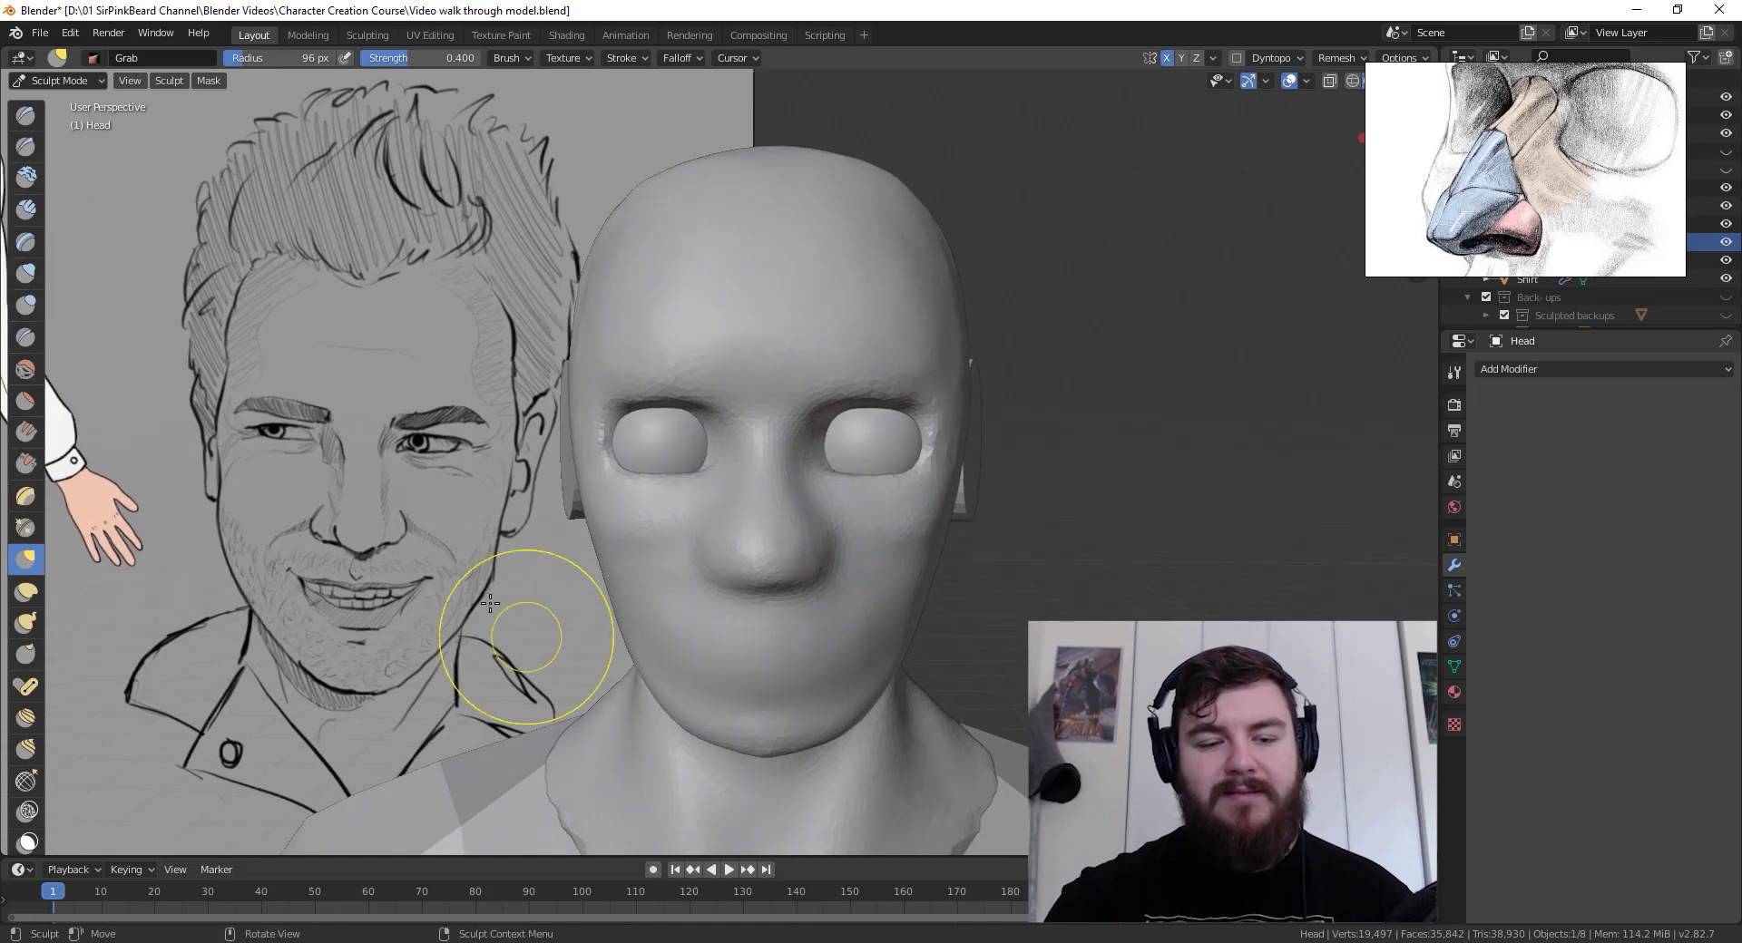
mouse_move(801, 442)
left_mouse_down()
mouse_move(761, 453)
mouse_move(779, 455)
left_mouse_up()
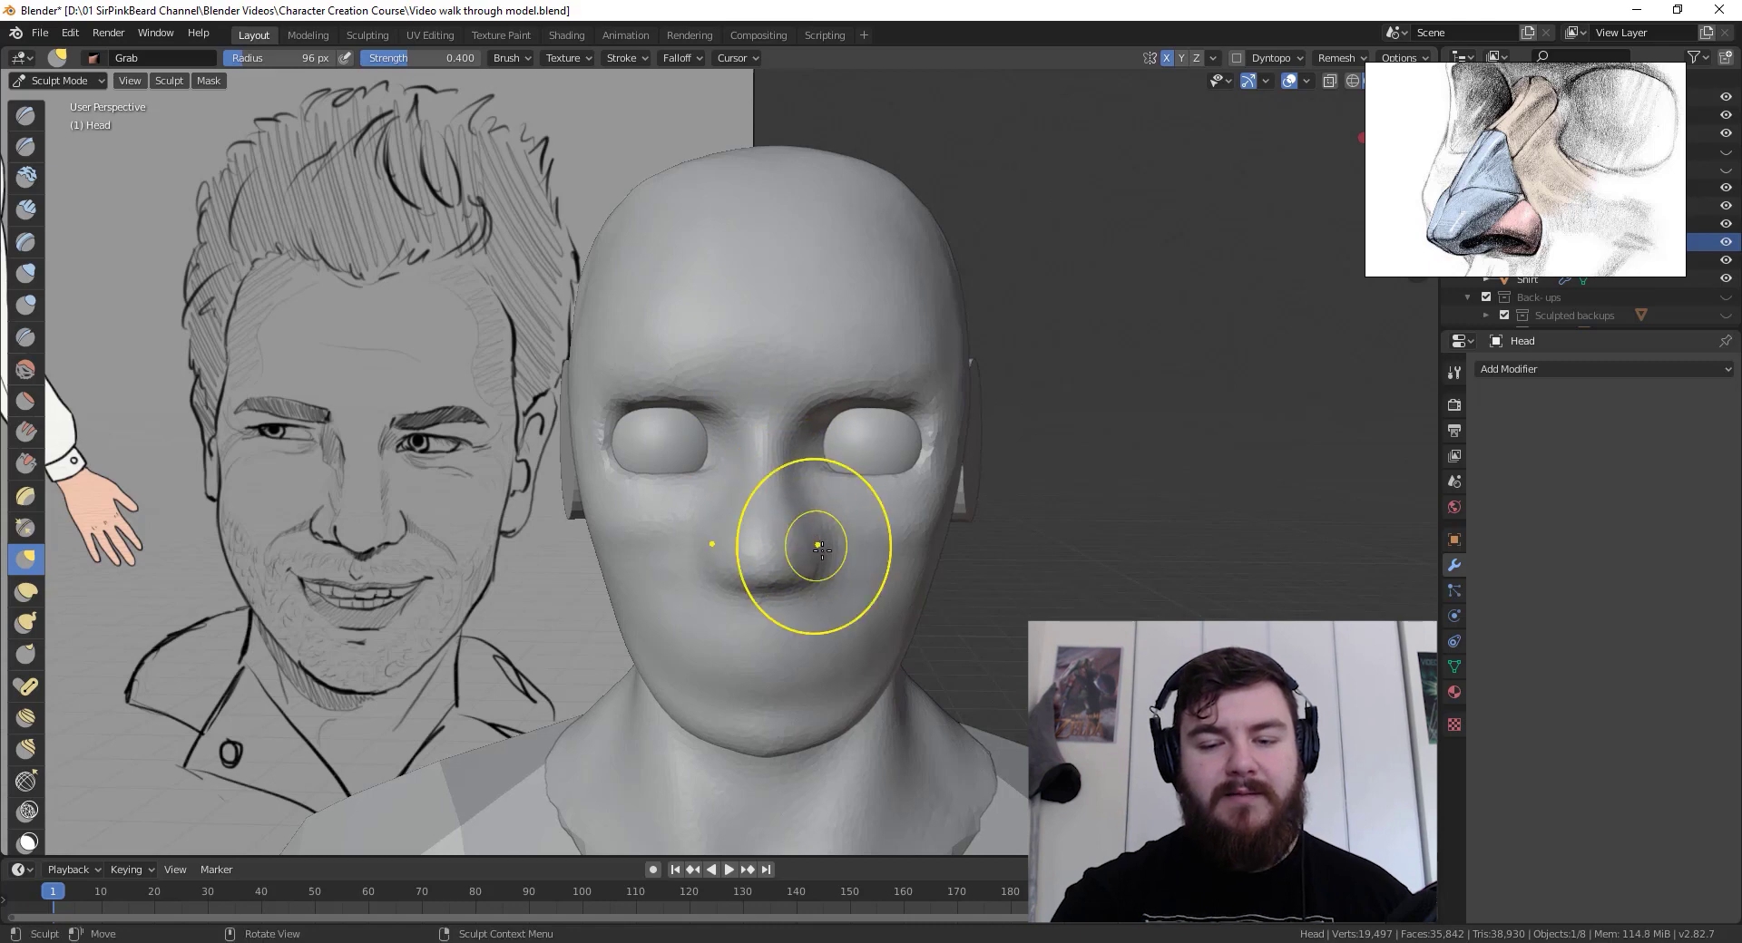
left_click_drag(810, 562, 818, 535)
Step: Mark guide lines on the nose, from beside the inner eye corner down to the nostril and across to the tip
mouse_move(821, 567)
middle_mouse_down()
mouse_move(844, 440)
mouse_move(832, 517)
mouse_move(781, 434)
middle_mouse_up()
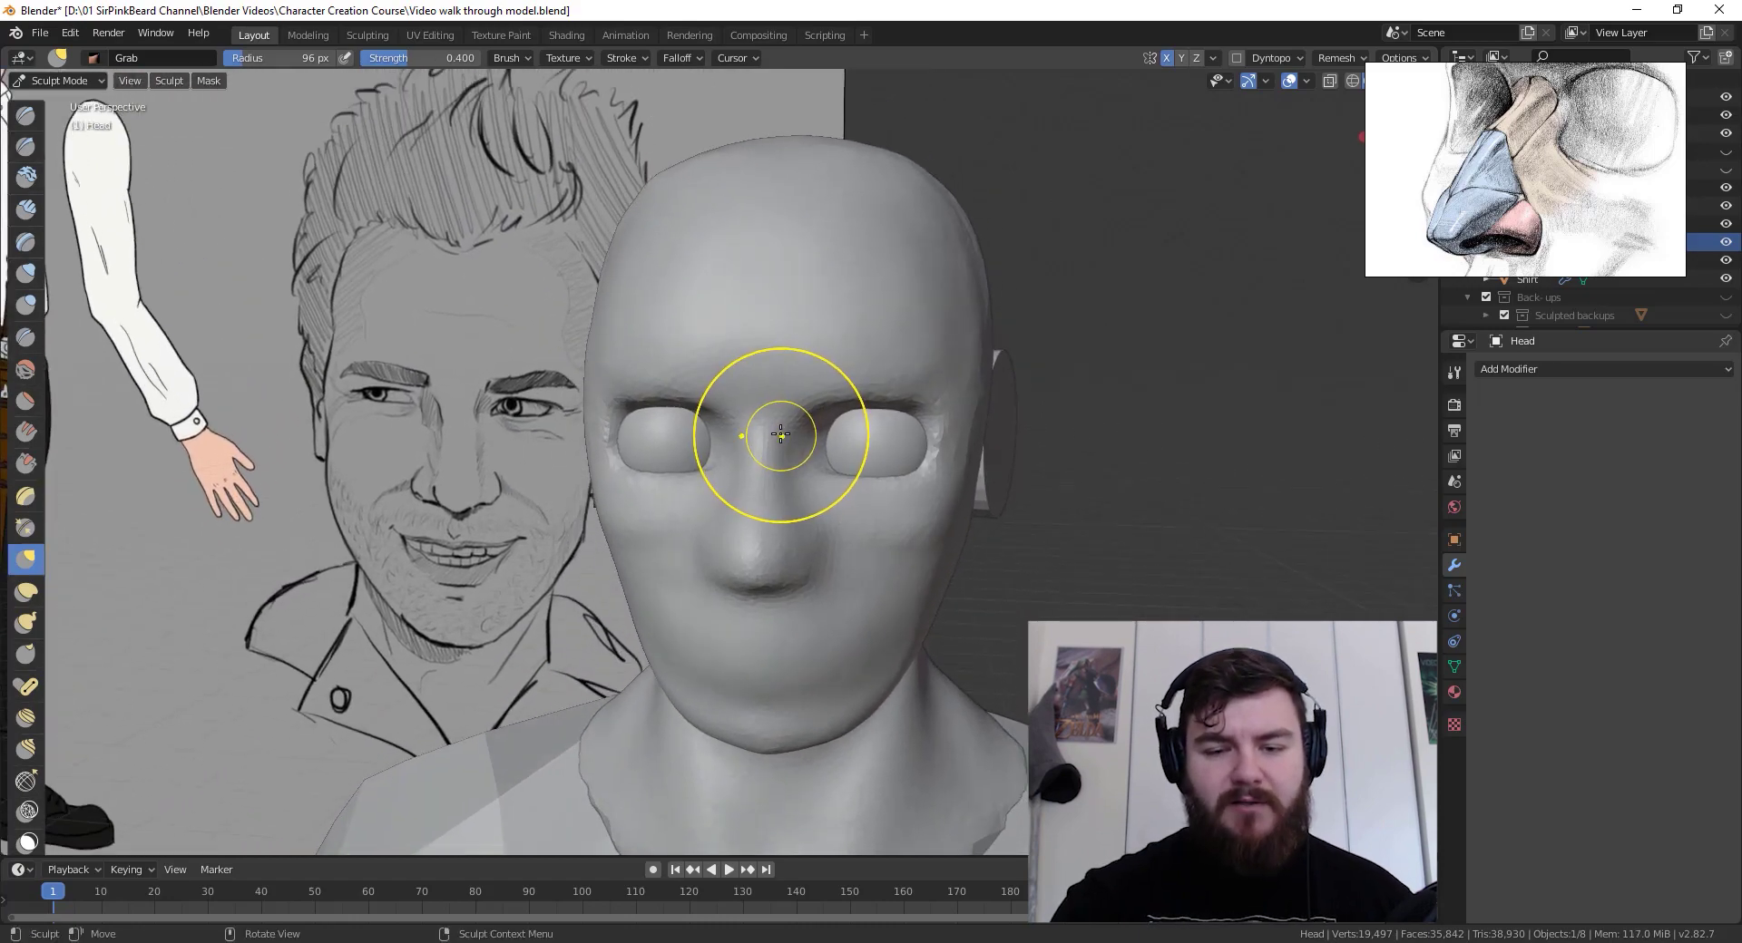
left_click_drag(775, 563, 774, 573)
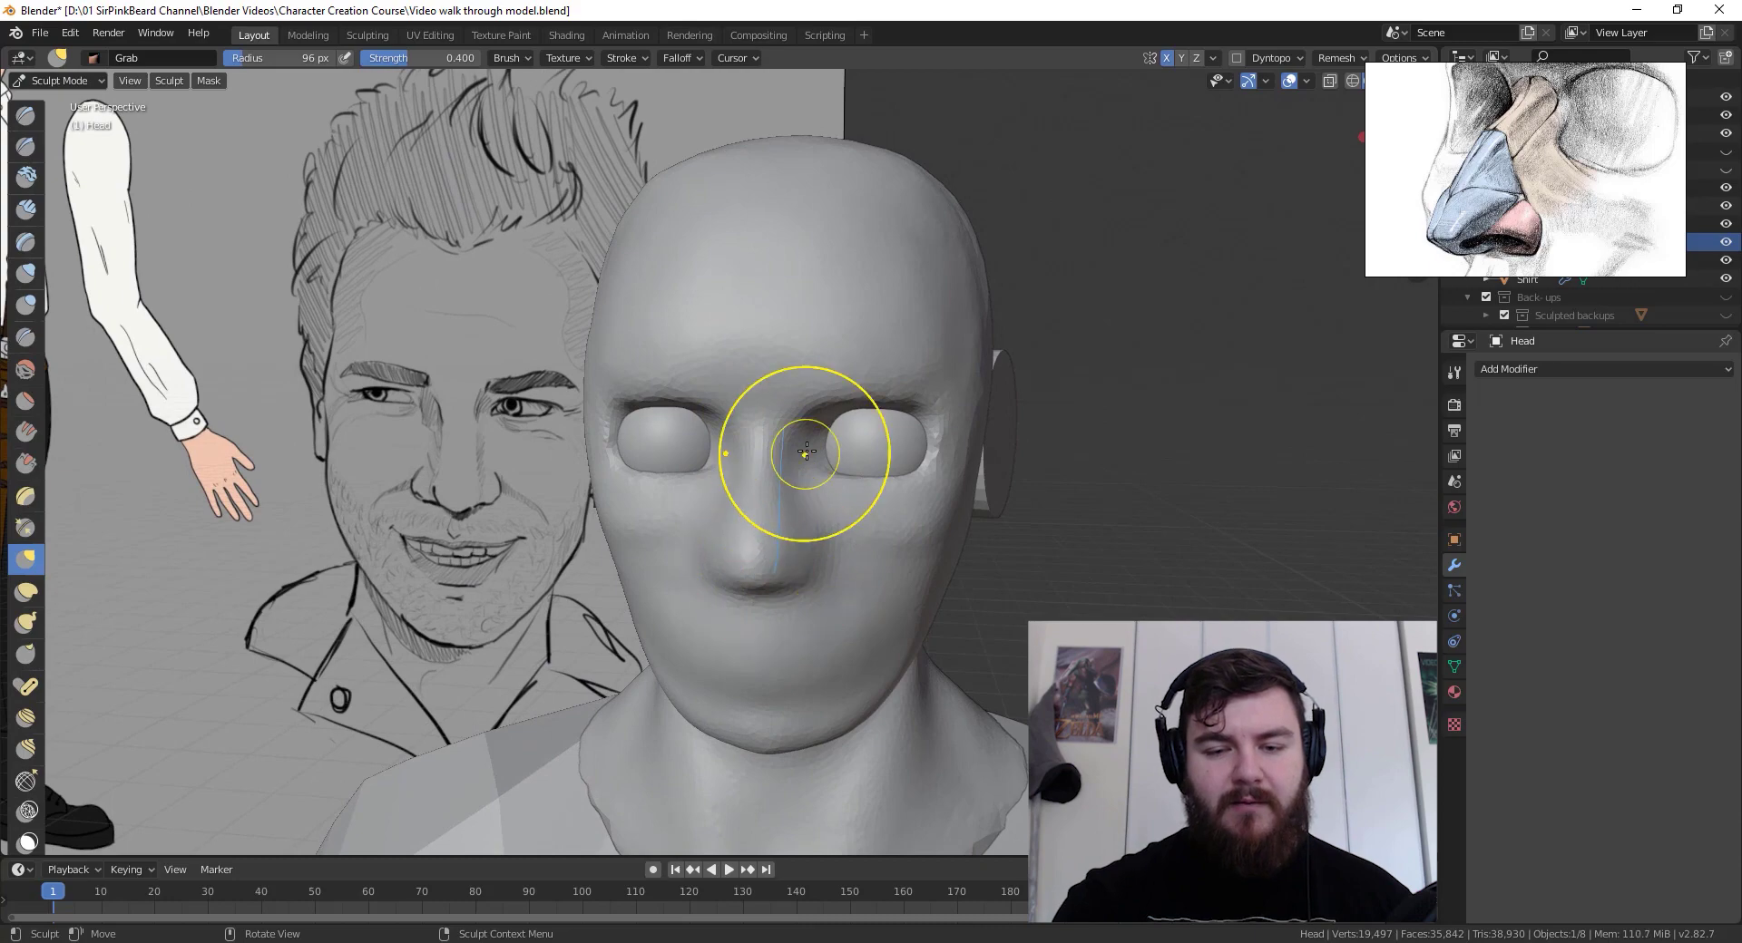
left_click_drag(812, 427, 810, 589)
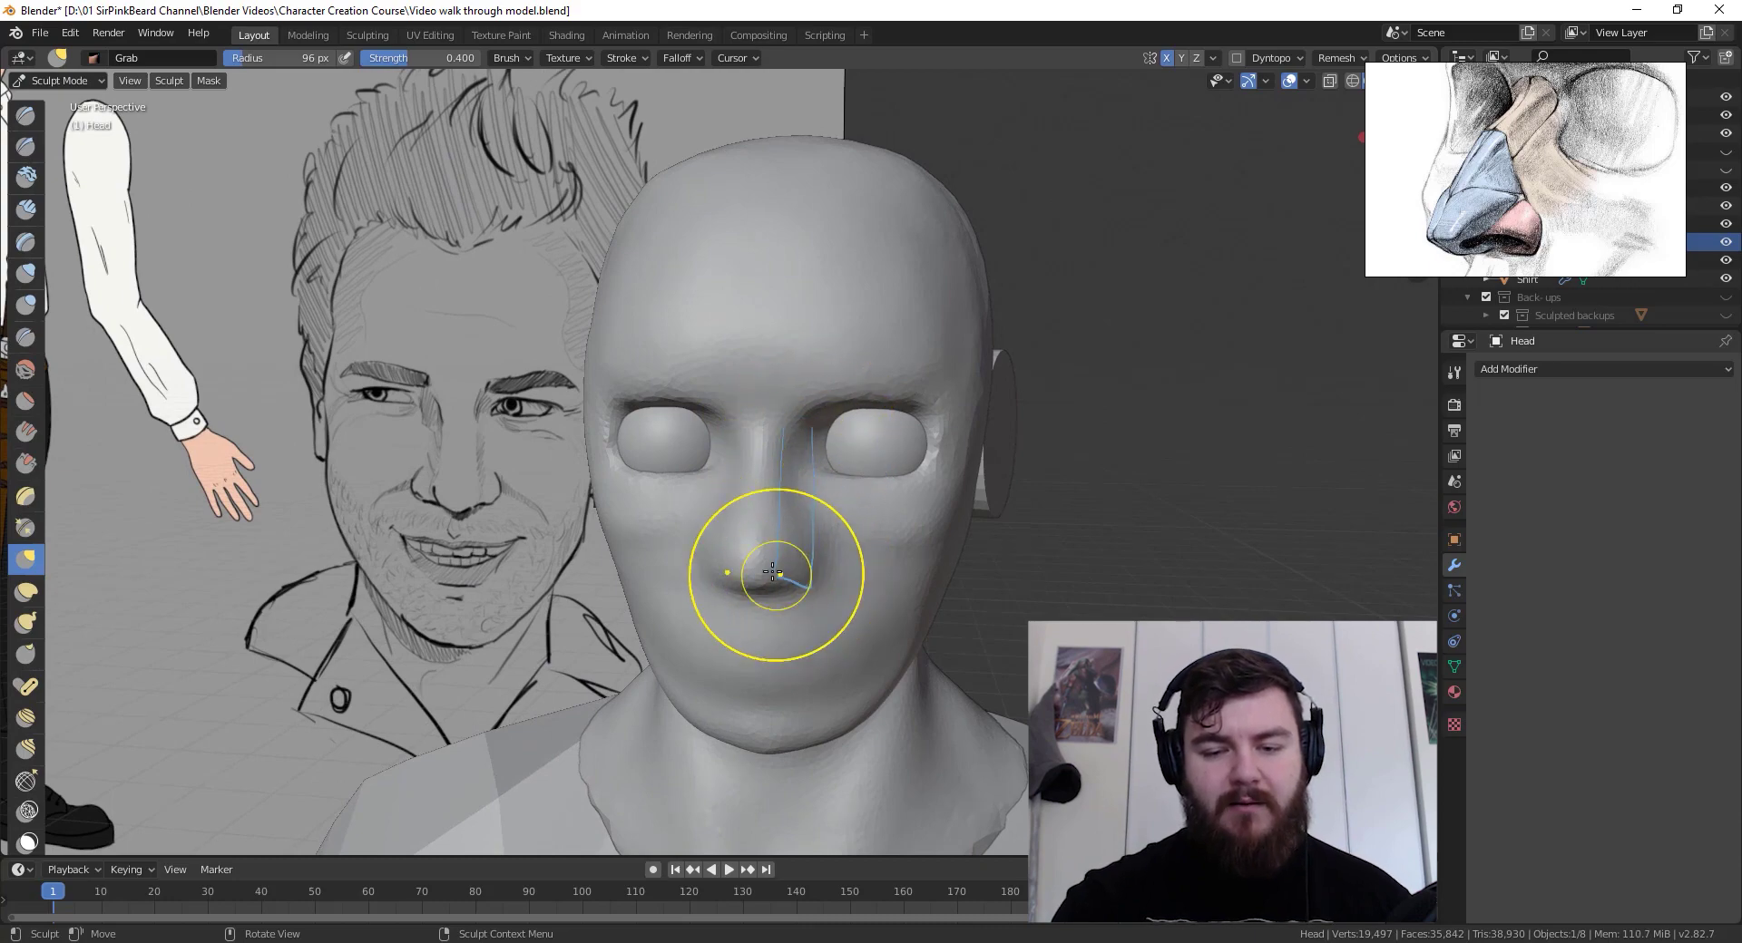
mouse_move(777, 590)
middle_mouse_down()
mouse_move(798, 487)
mouse_move(798, 536)
middle_mouse_up()
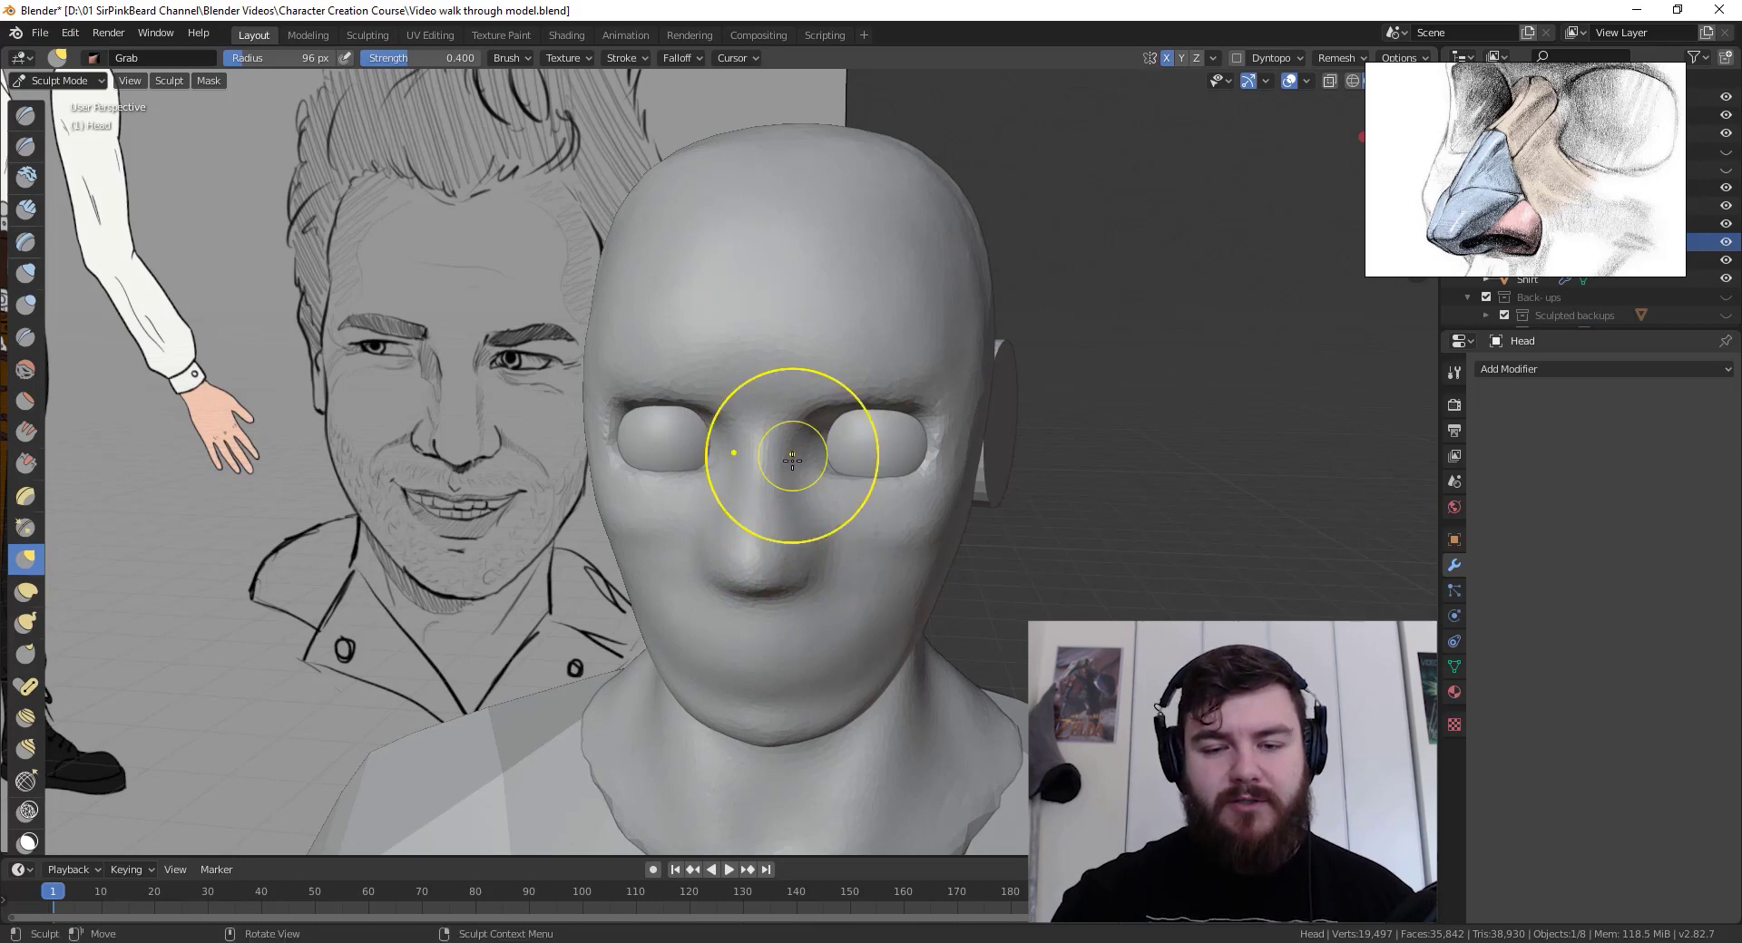
Step: Adjust the side of the nose and the adjoining cheek below the eye with the Grab brush in side view
mouse_move(822, 591)
middle_mouse_down()
mouse_move(662, 578)
mouse_move(690, 555)
middle_mouse_up()
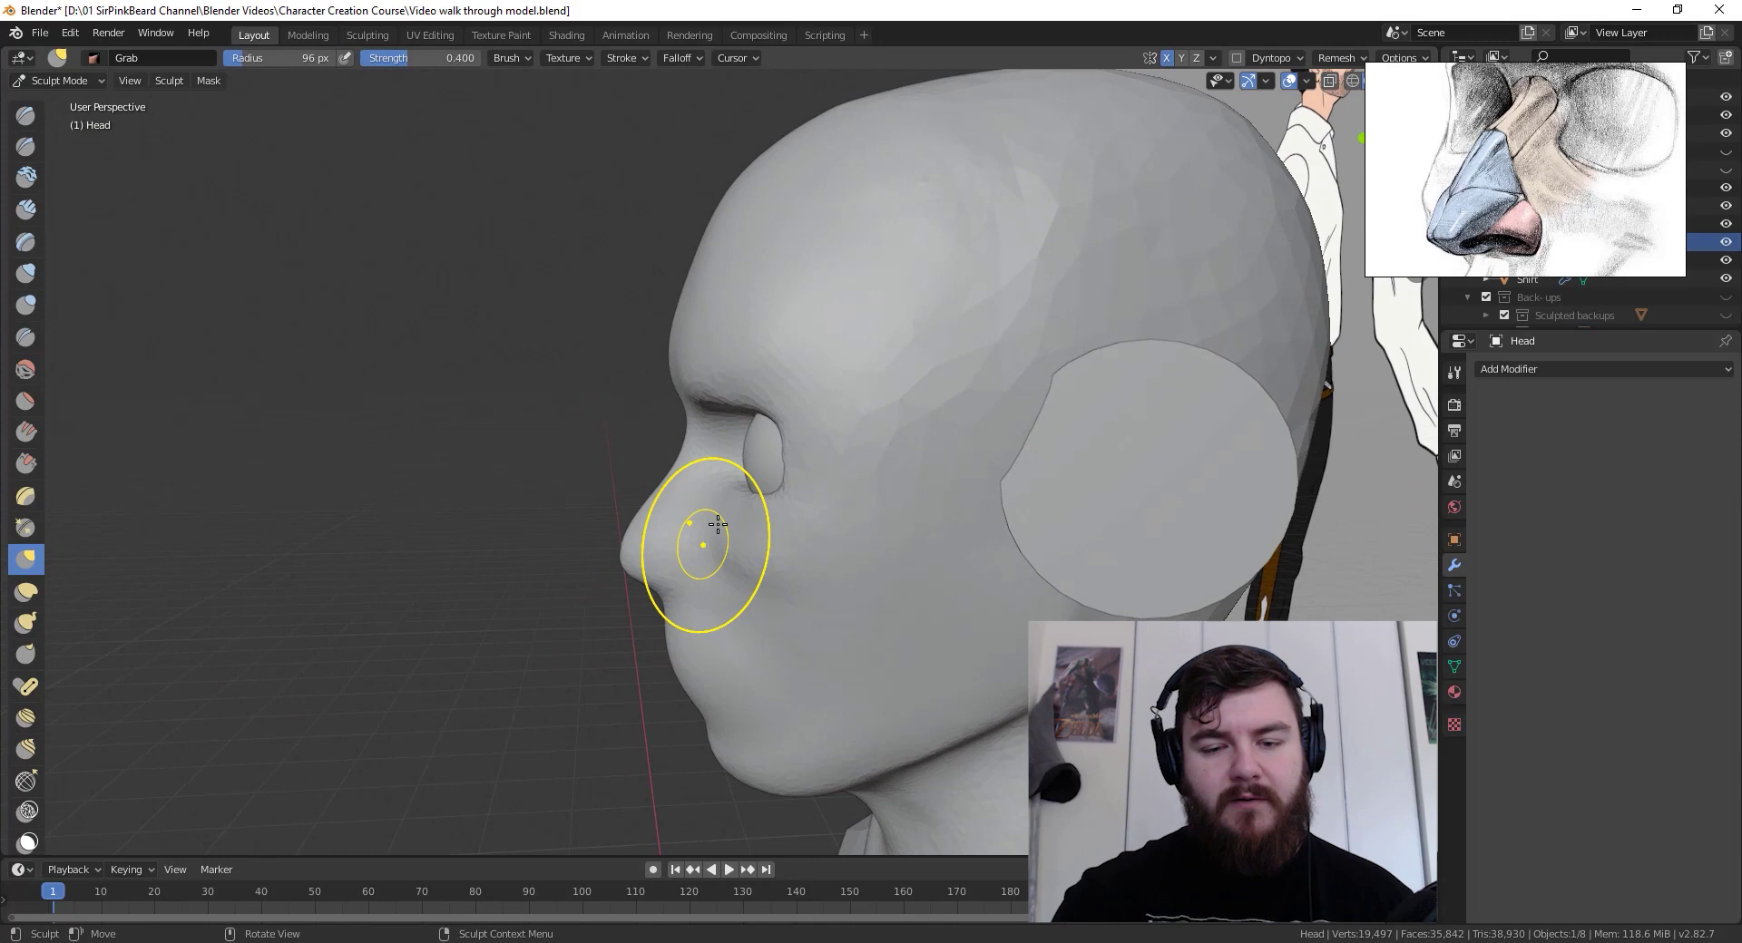
left_click_drag(732, 490, 734, 481)
left_click_drag(733, 483, 734, 473)
mouse_move(735, 471)
left_mouse_down()
mouse_move(724, 516)
mouse_move(742, 548)
left_mouse_up()
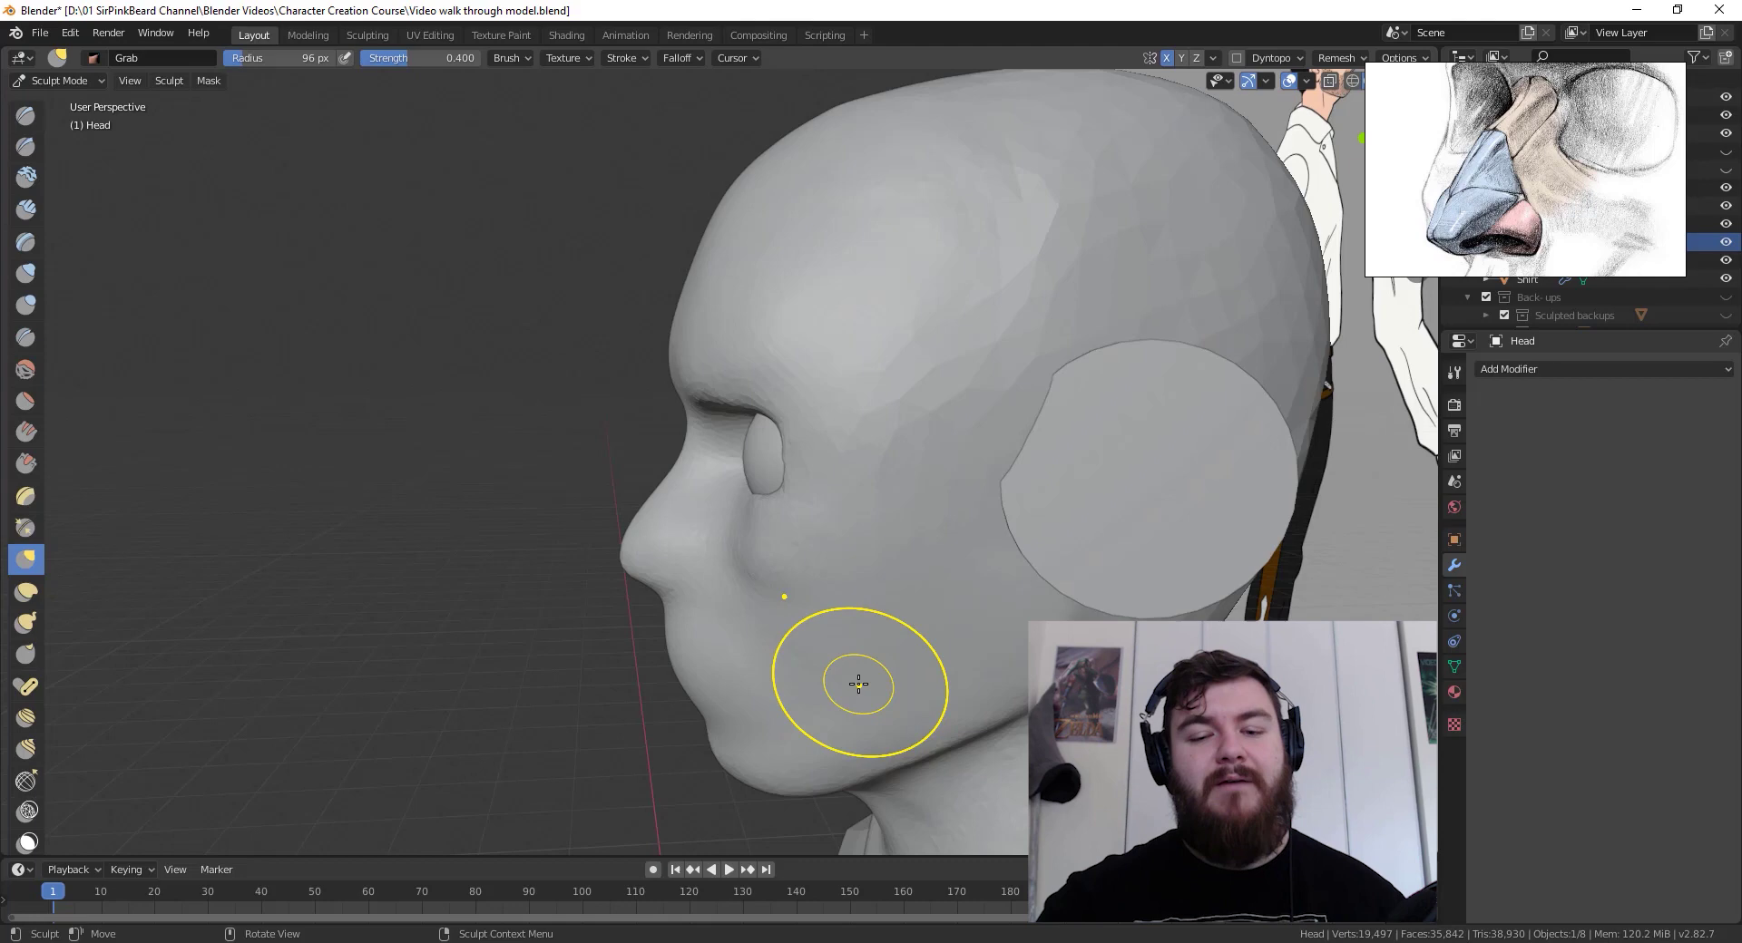
left_click_drag(757, 551, 742, 496)
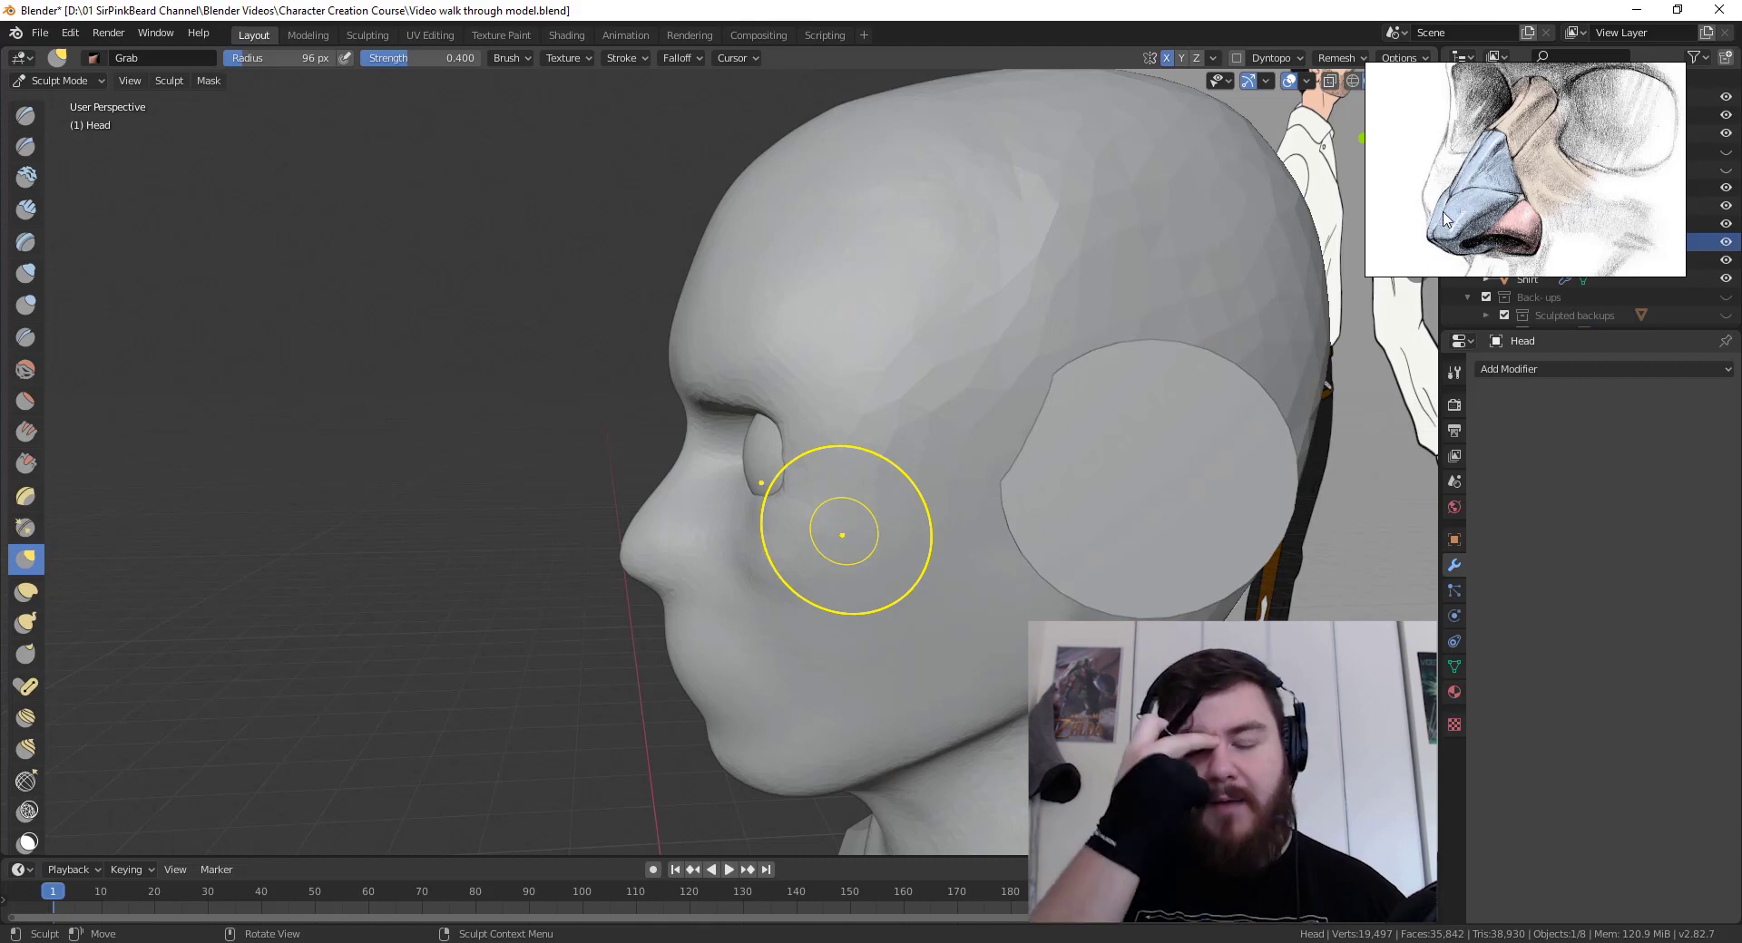
Step: Enable Dyntopo and push the area beneath the nose back into the face with the Snake Hook brush at a 59 px radius
mouse_move(842, 535)
middle_mouse_down()
mouse_move(894, 543)
mouse_move(824, 556)
mouse_move(998, 560)
mouse_move(829, 548)
mouse_move(777, 573)
mouse_move(820, 567)
mouse_move(798, 458)
mouse_move(938, 602)
mouse_move(874, 545)
mouse_move(886, 668)
mouse_move(787, 659)
mouse_move(765, 540)
mouse_move(766, 563)
middle_mouse_up()
key("k")
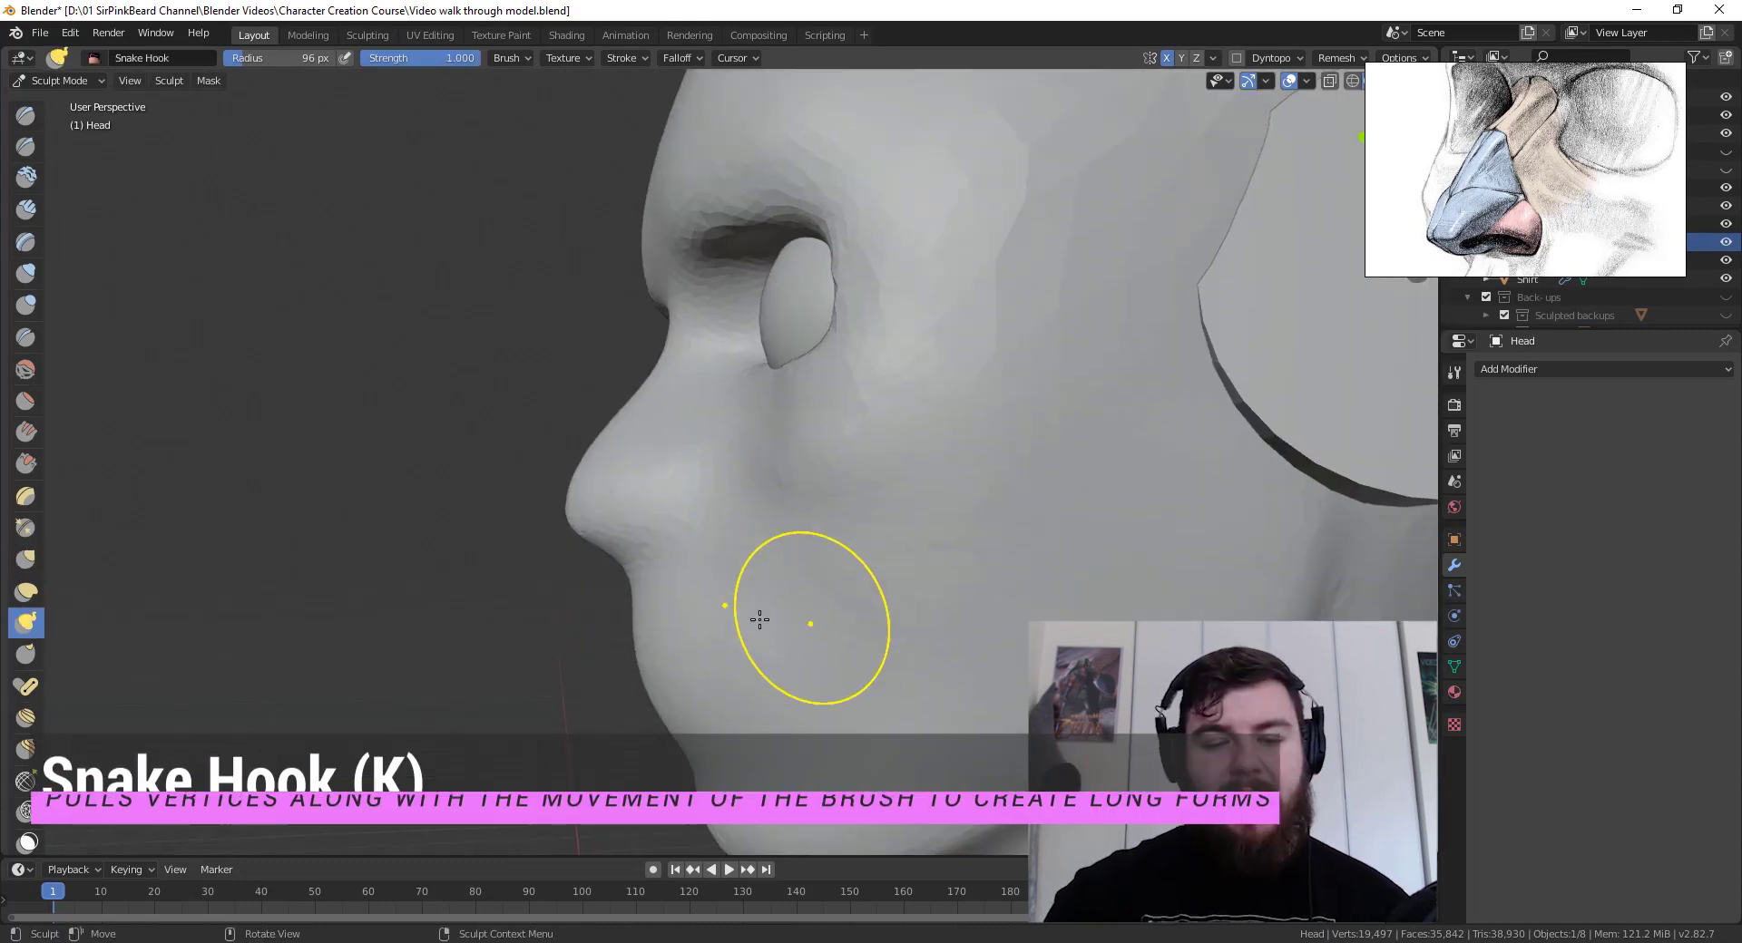
key("f")
left_click(632, 578)
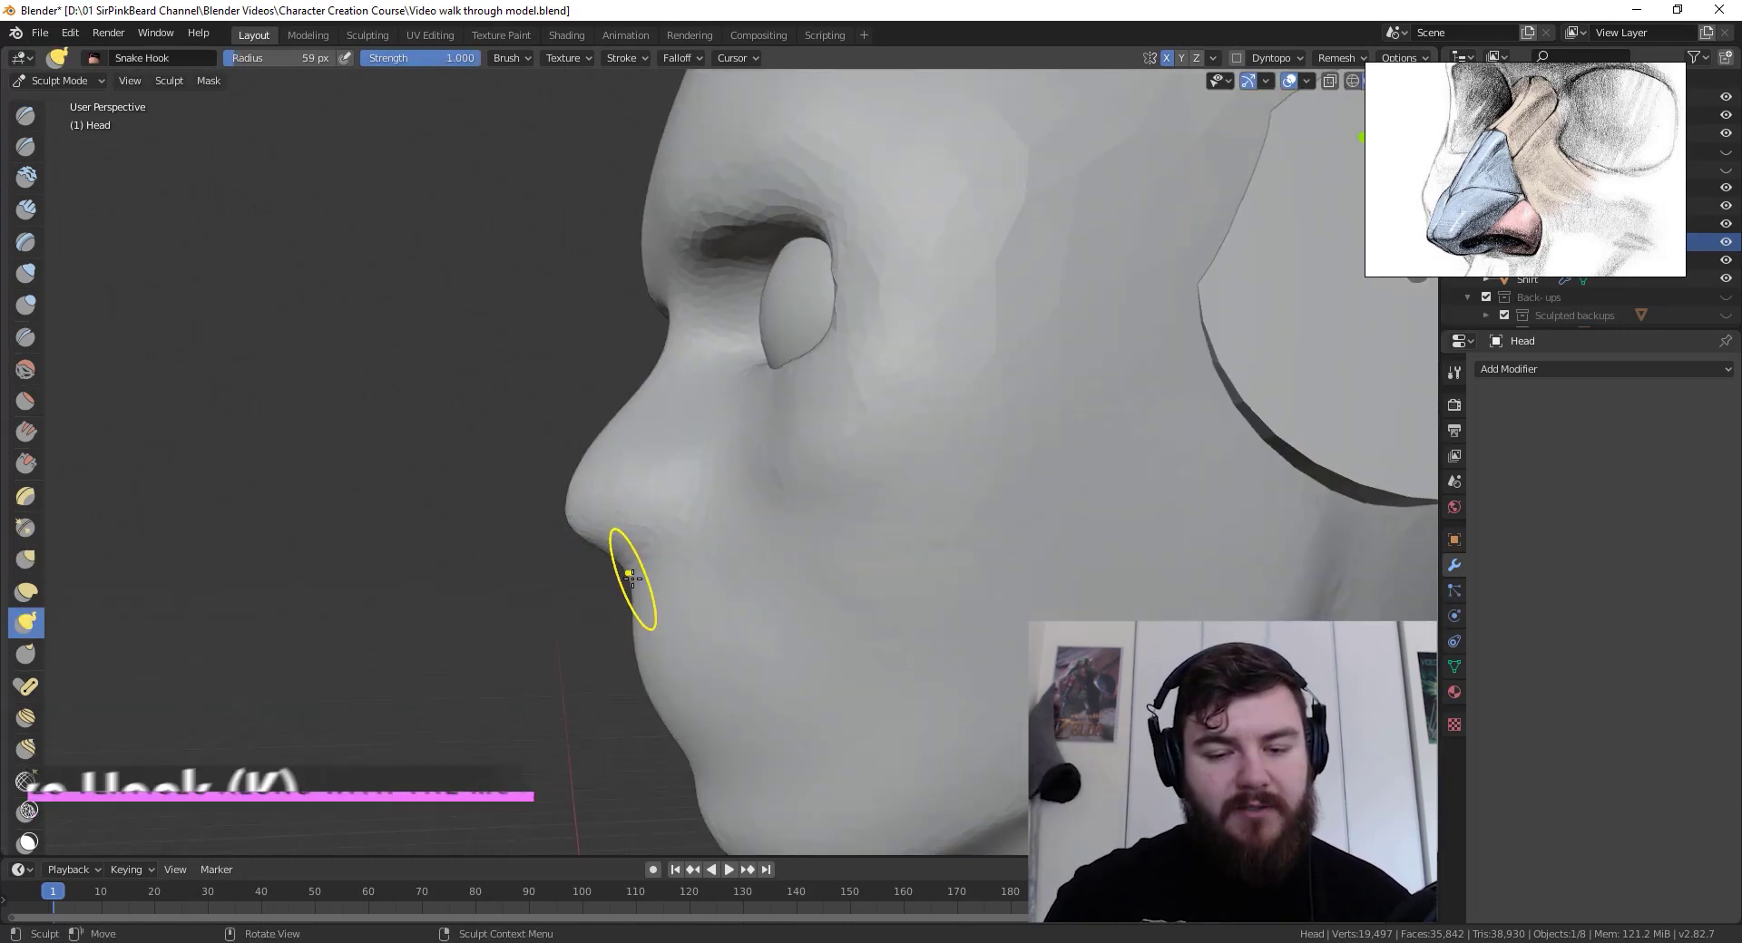
left_click(1235, 58)
left_click(1270, 57)
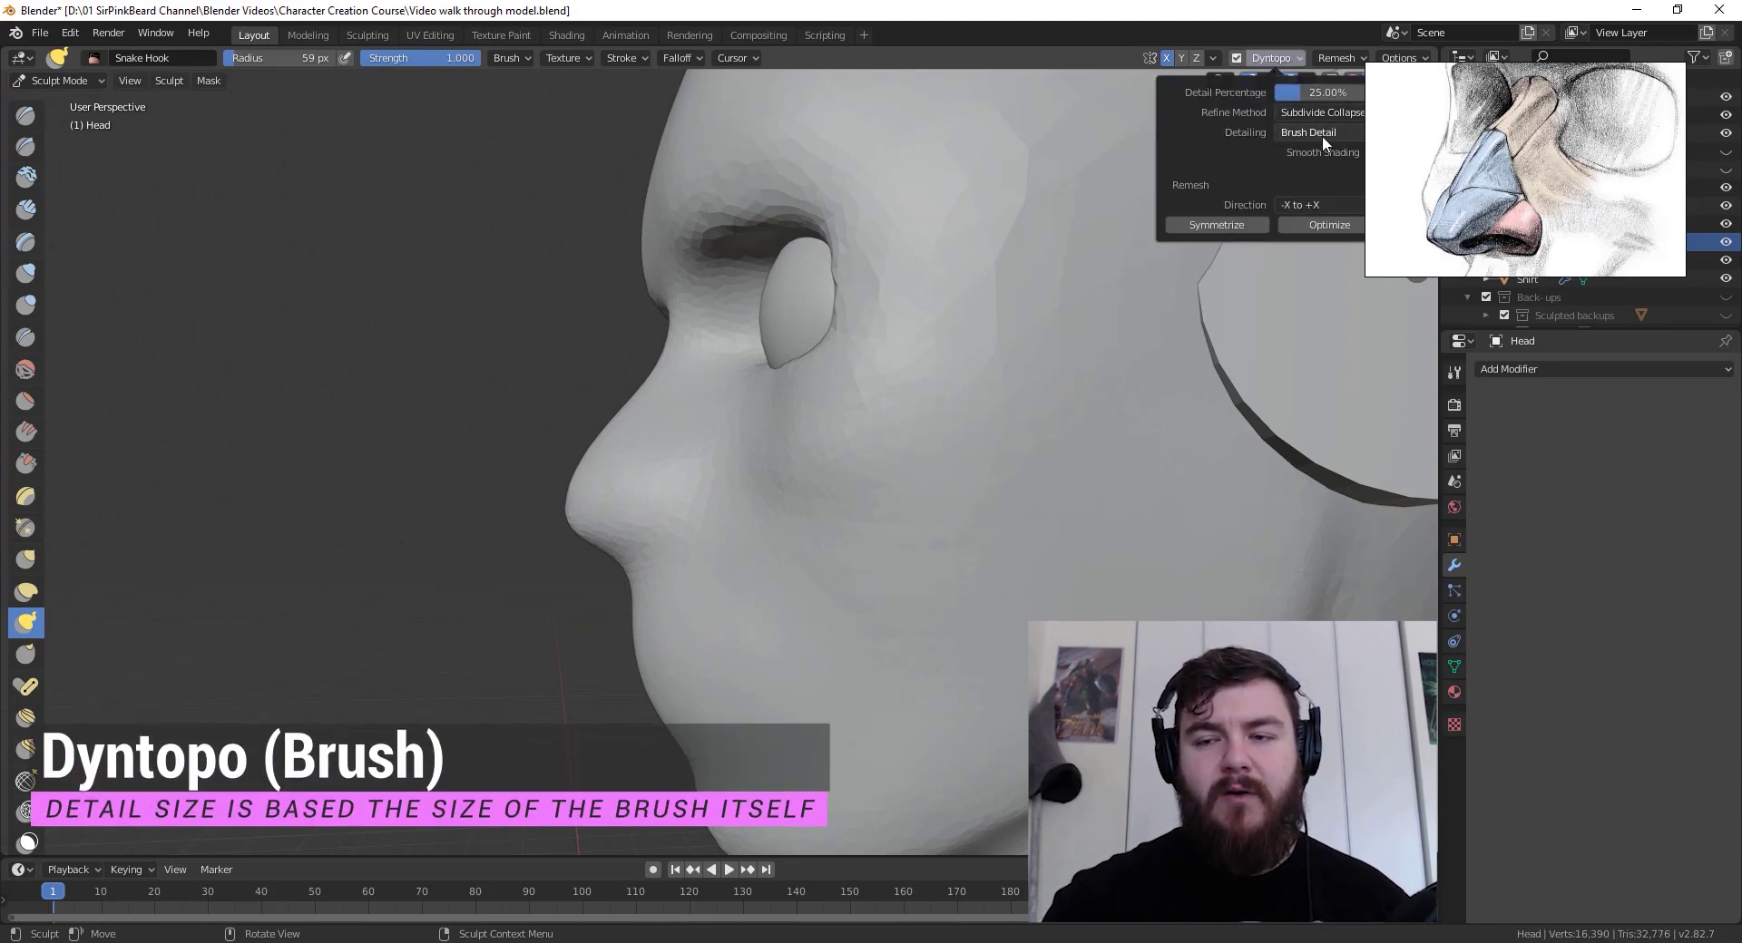
left_click_drag(628, 568, 644, 662)
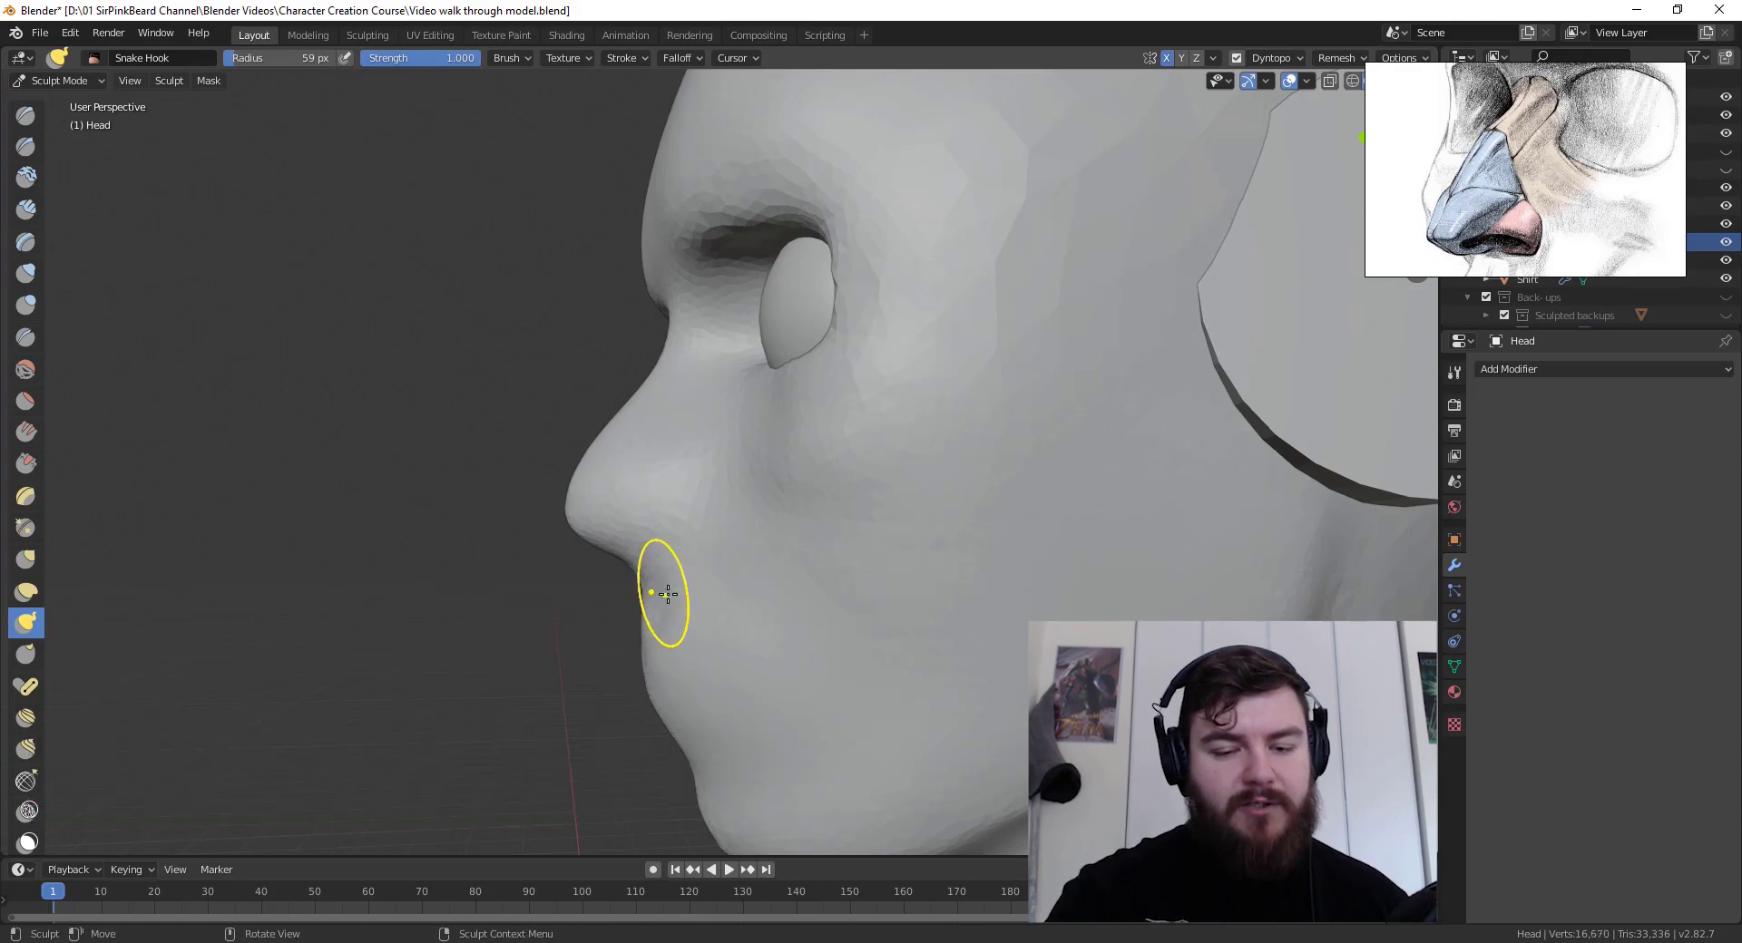
left_click_drag(692, 611, 714, 636)
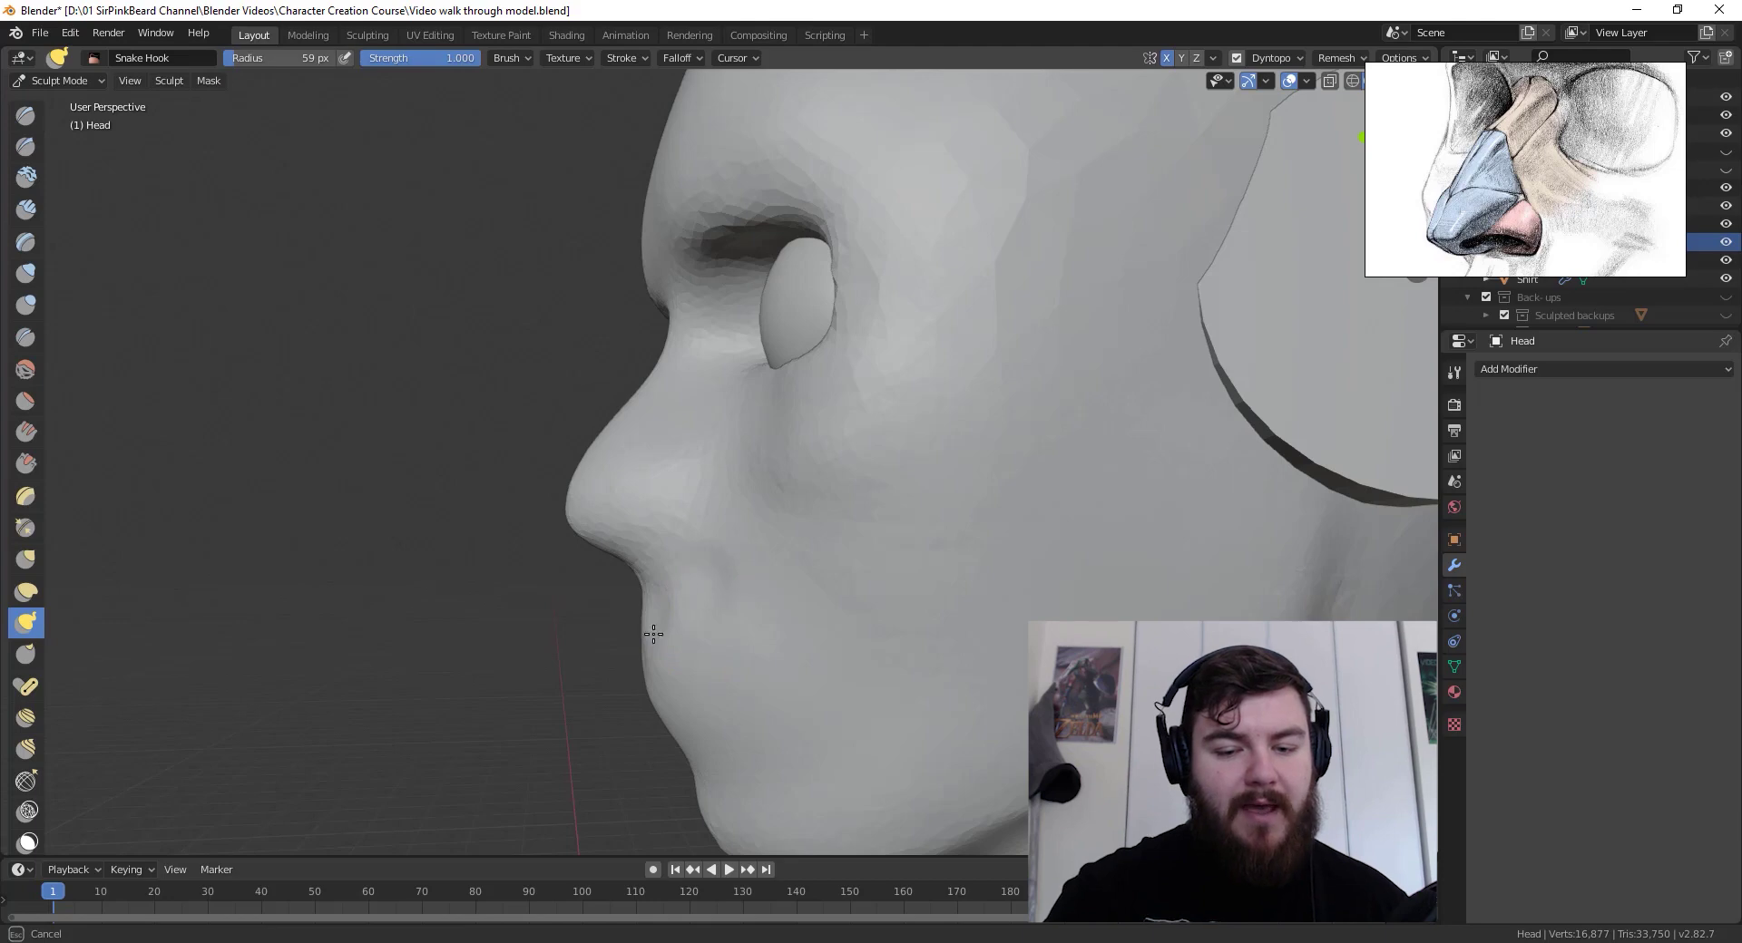
Step: Build up the bony bridge of the nose between the eyes with the Clay Strips brush
middle_click_drag(653, 633, 966, 631)
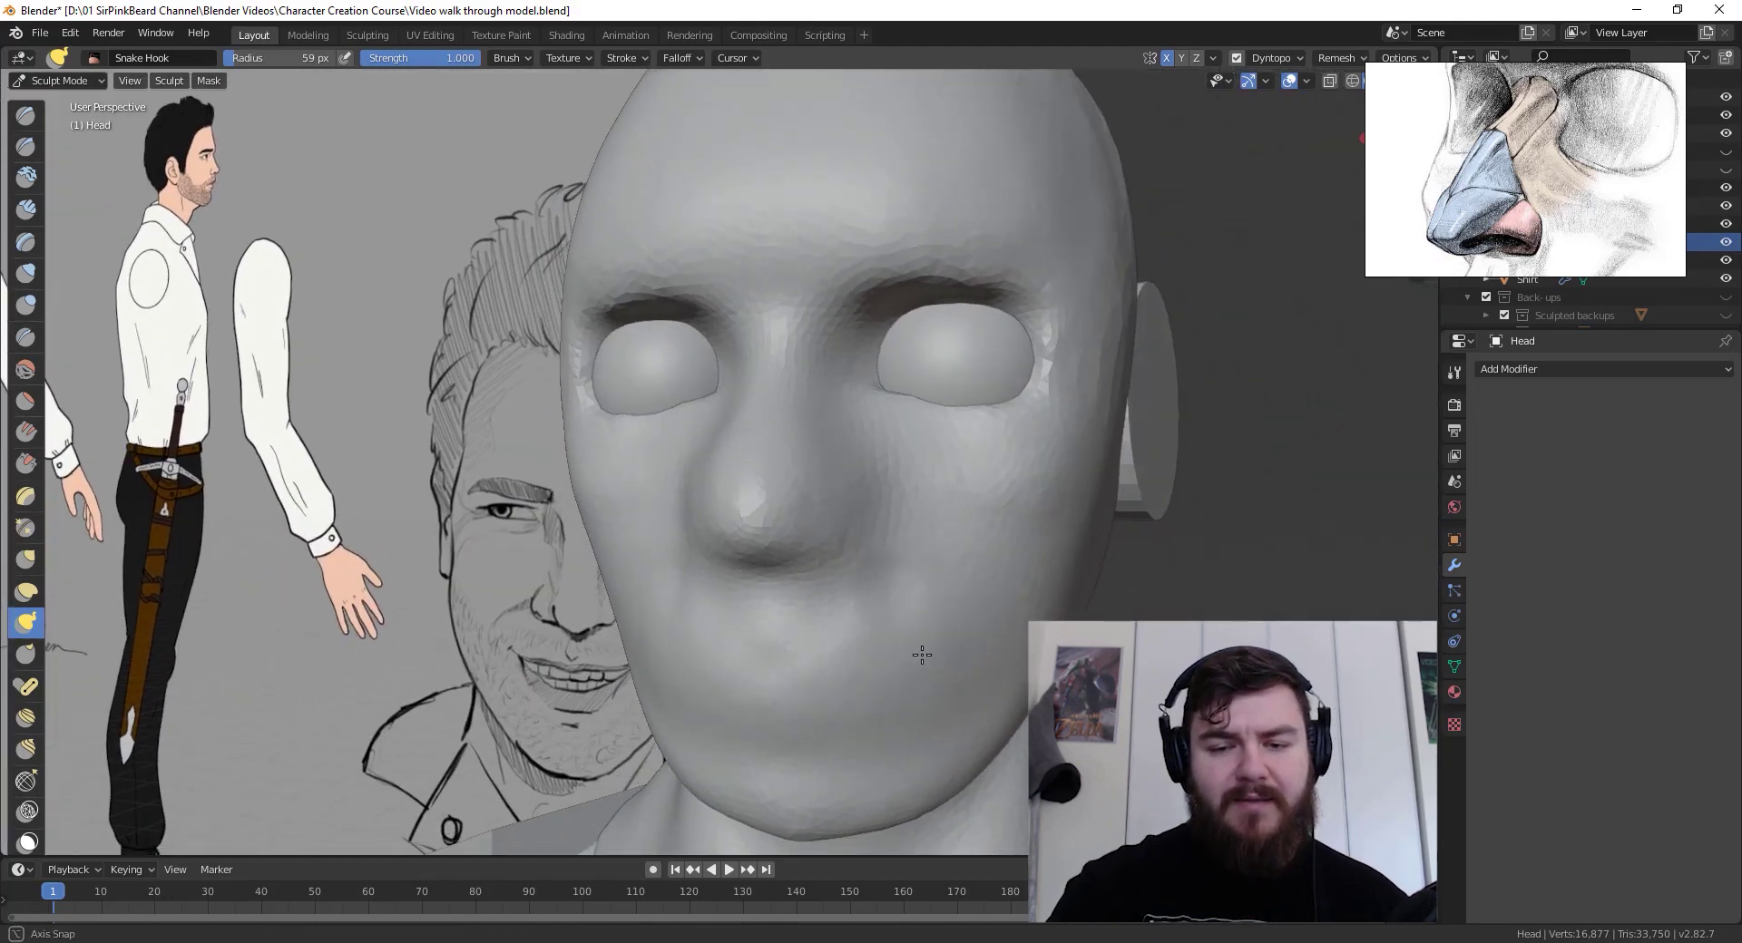
middle_click_drag(921, 655, 878, 691)
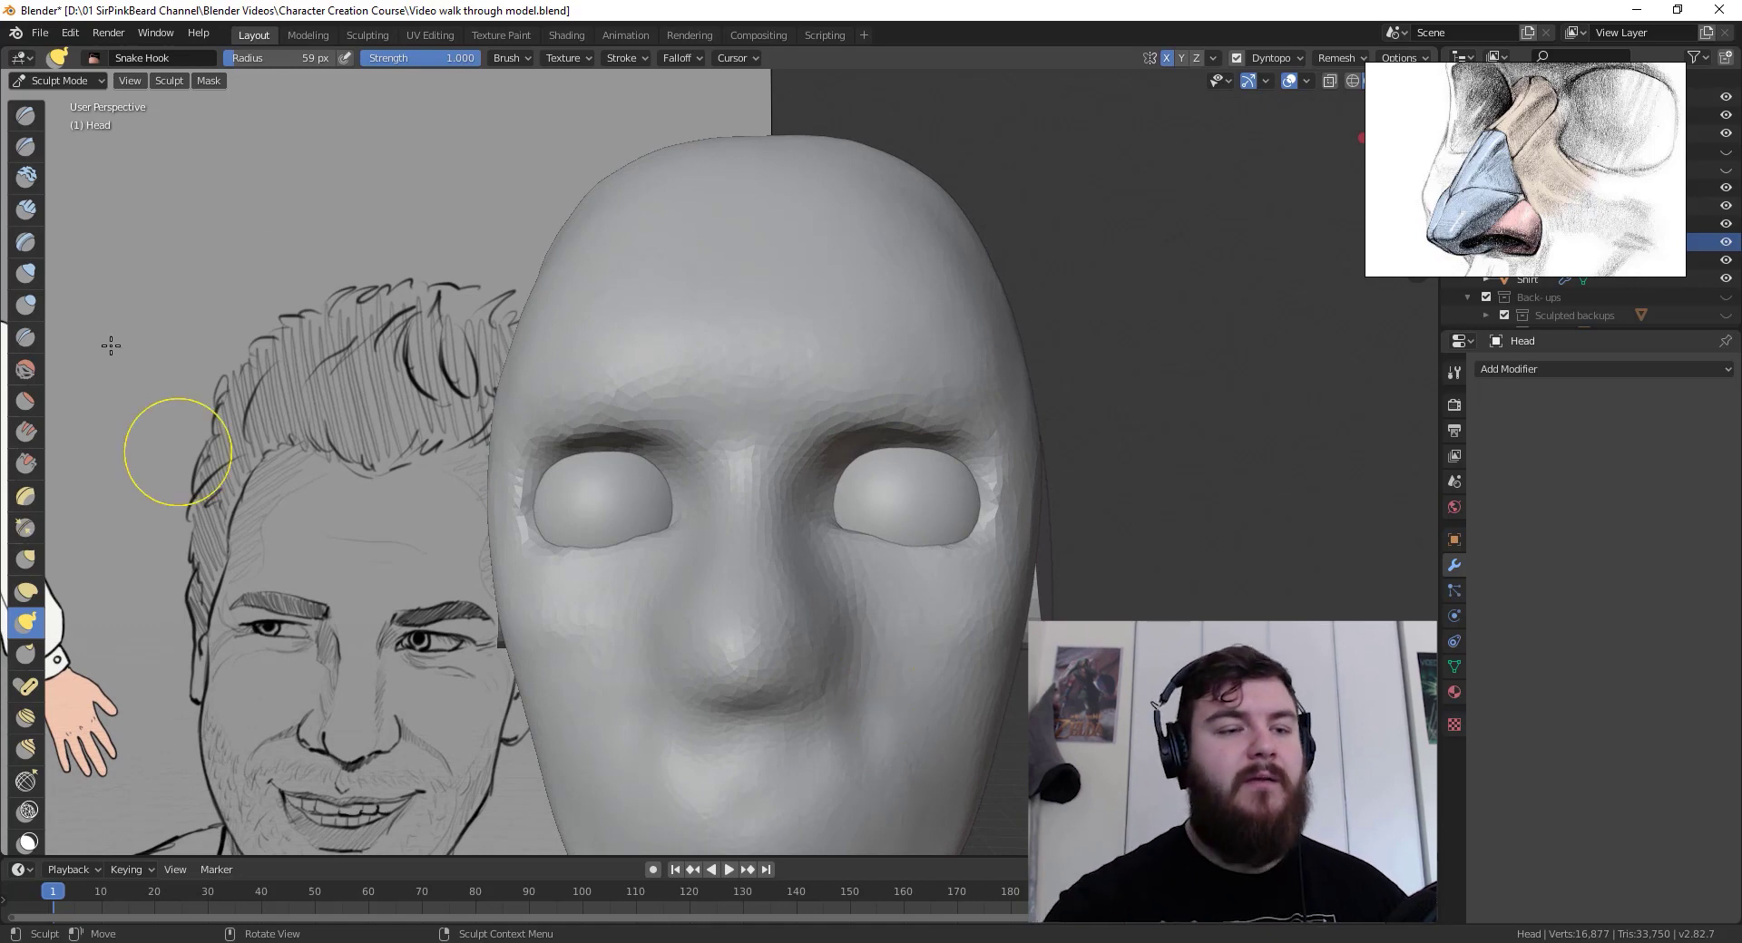
left_click(25, 209)
middle_click_drag(825, 565, 810, 585)
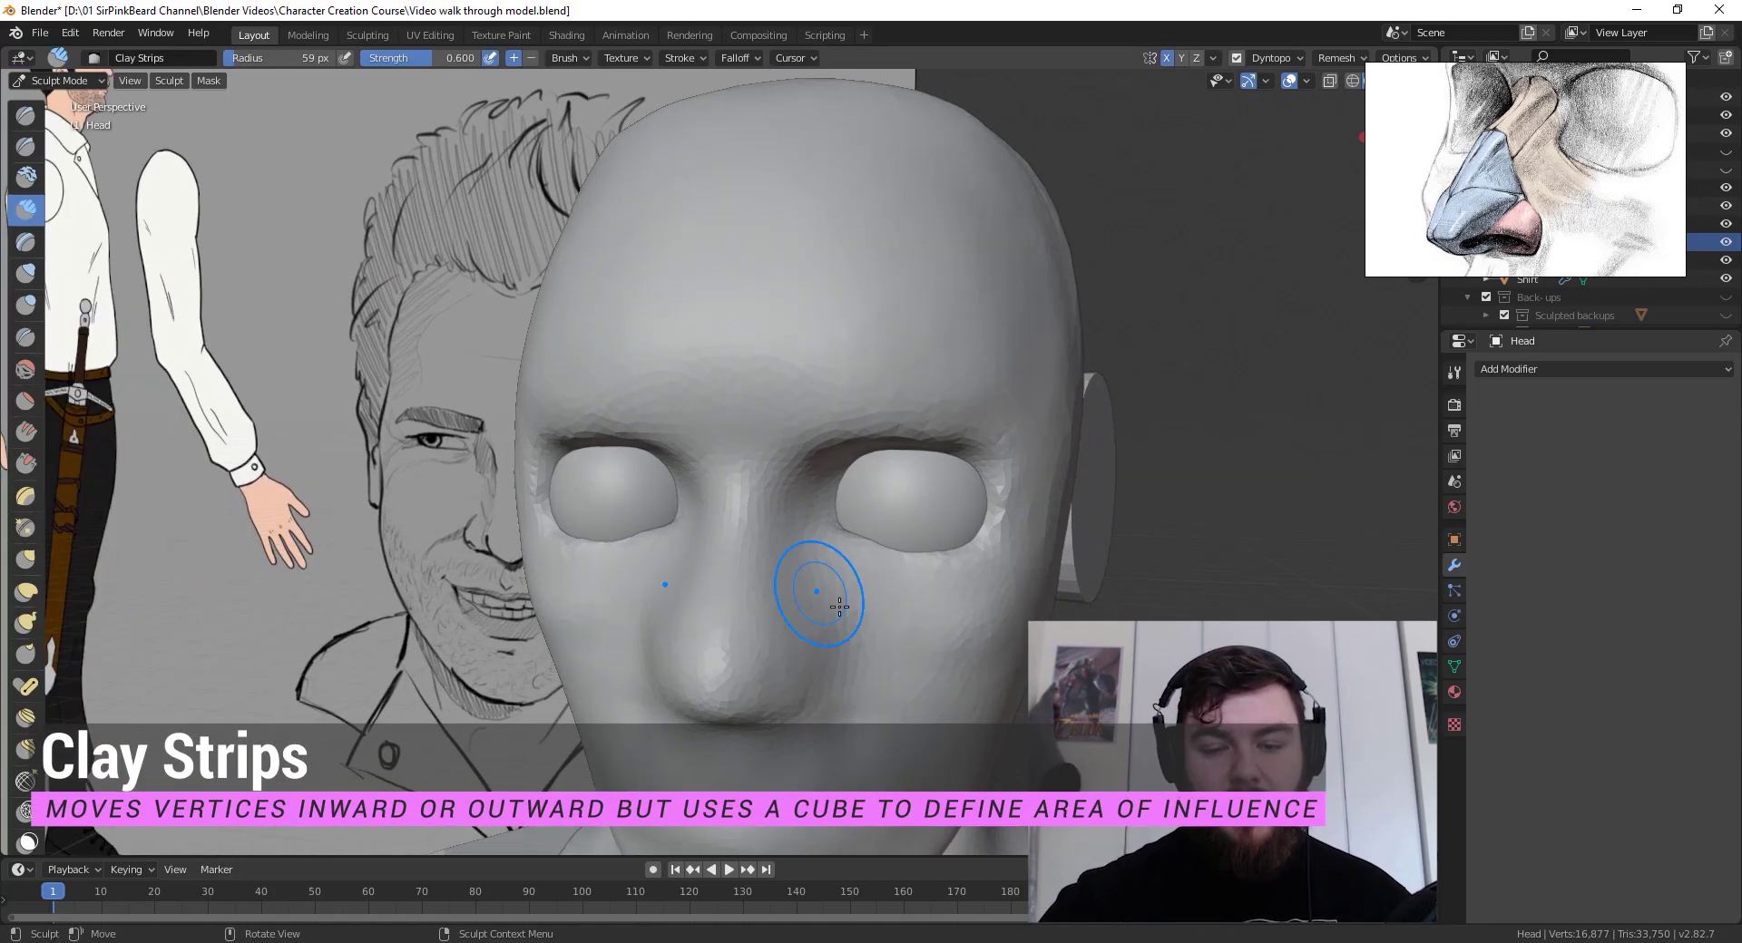
scroll(773, 507, "up", 4)
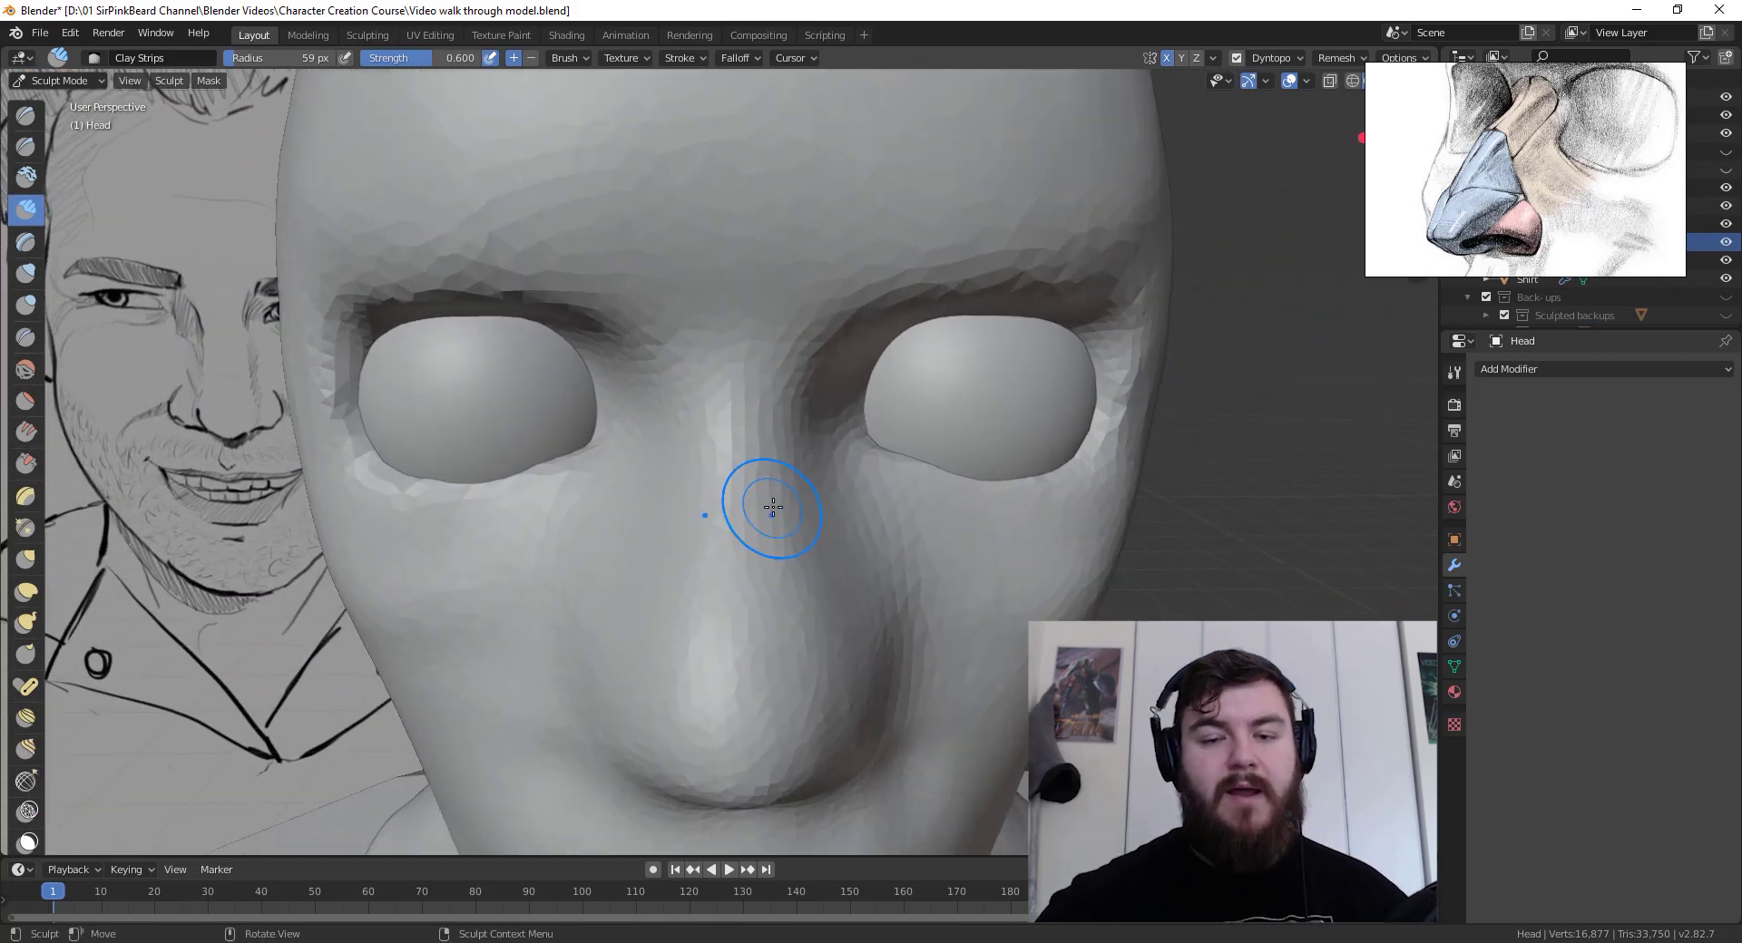
mouse_move(772, 507)
left_mouse_down()
mouse_move(746, 397)
mouse_move(735, 426)
mouse_move(753, 381)
mouse_move(762, 393)
left_mouse_up()
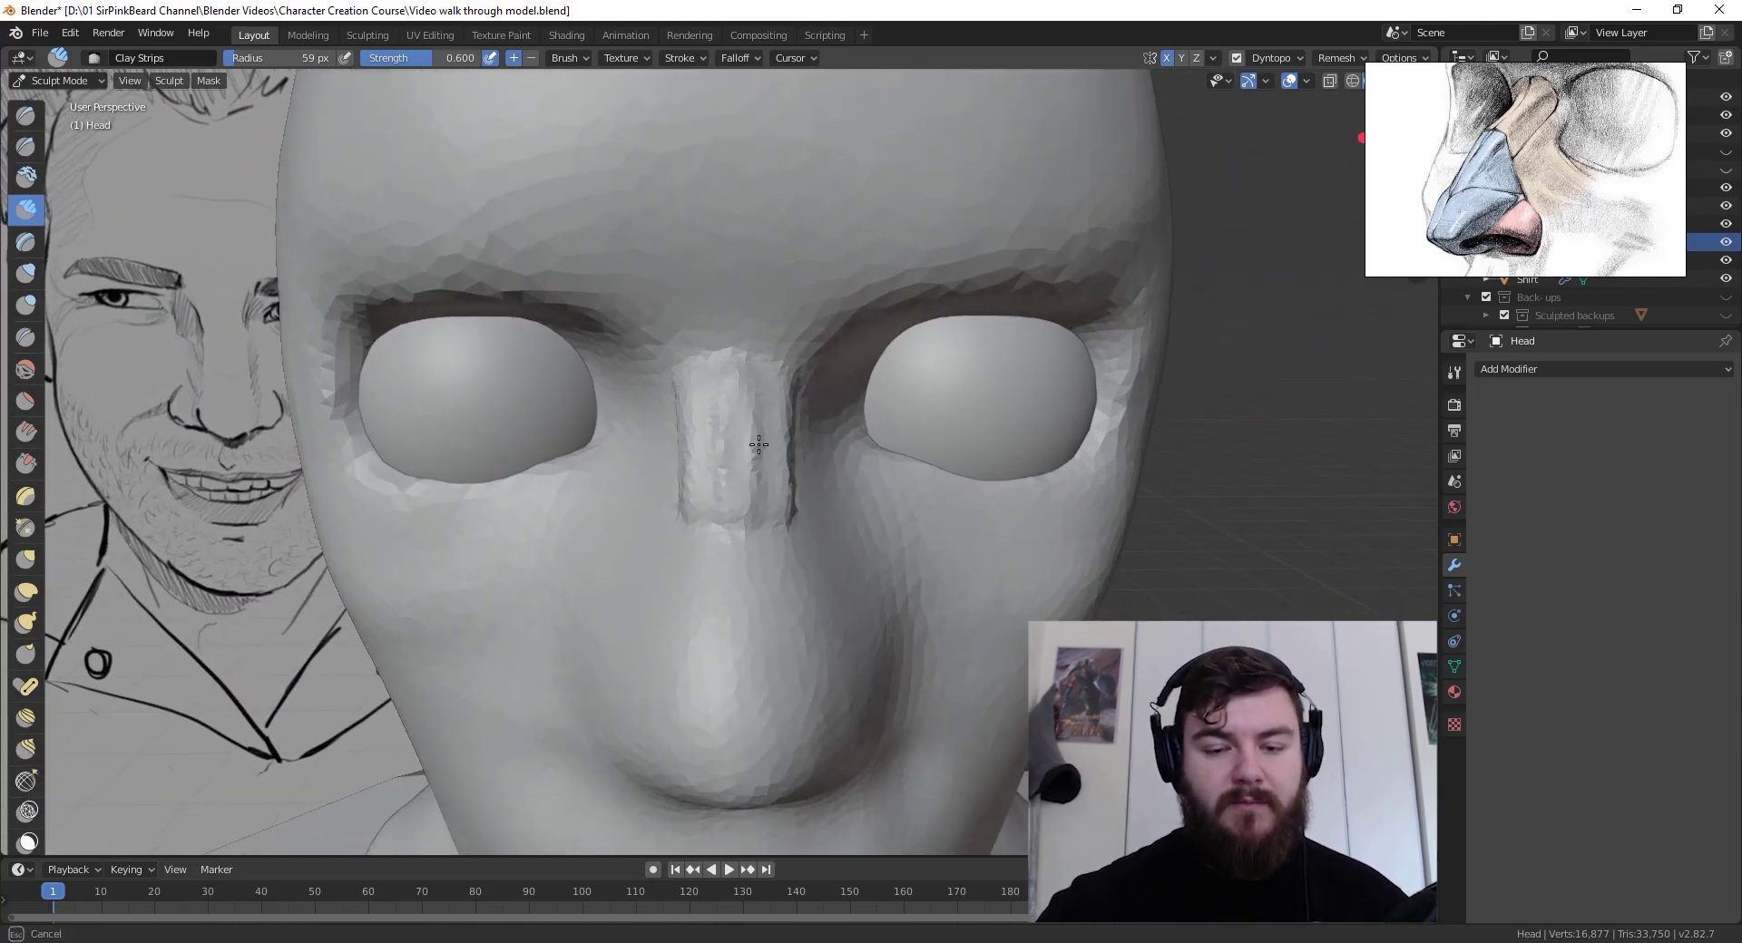
left_click_drag(764, 453, 778, 470)
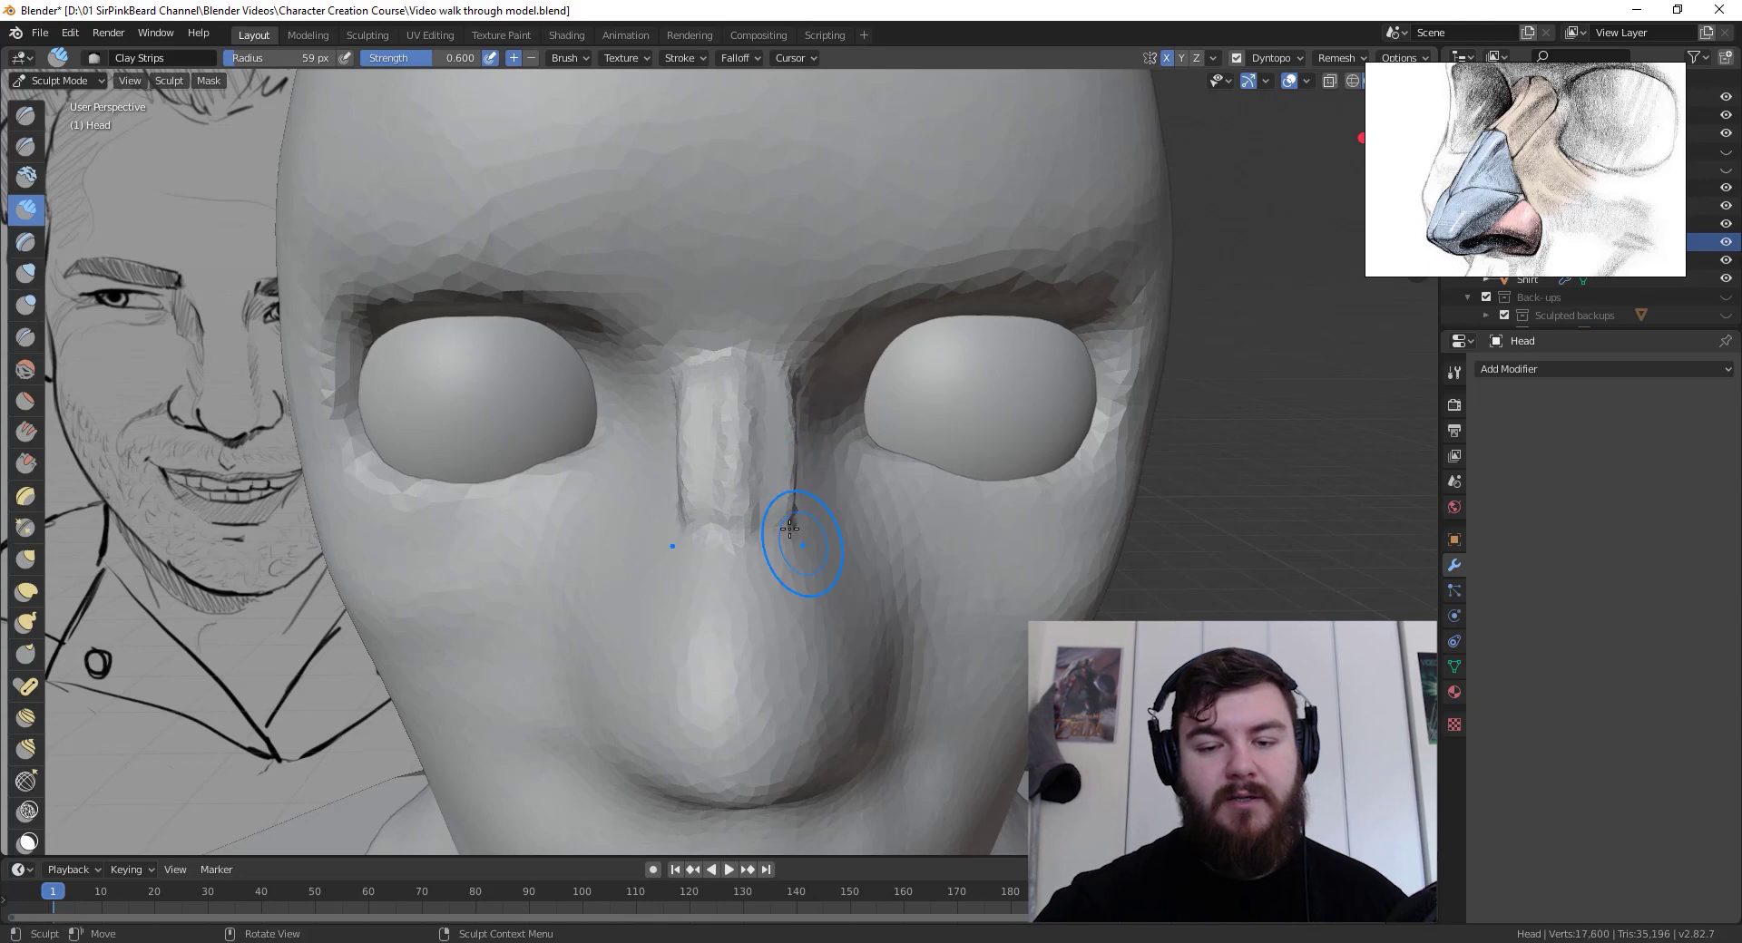
Step: Add clay strips along the side of the bridge and below the inner eye corner, and smooth them into the face
middle_click_drag(789, 528, 750, 449)
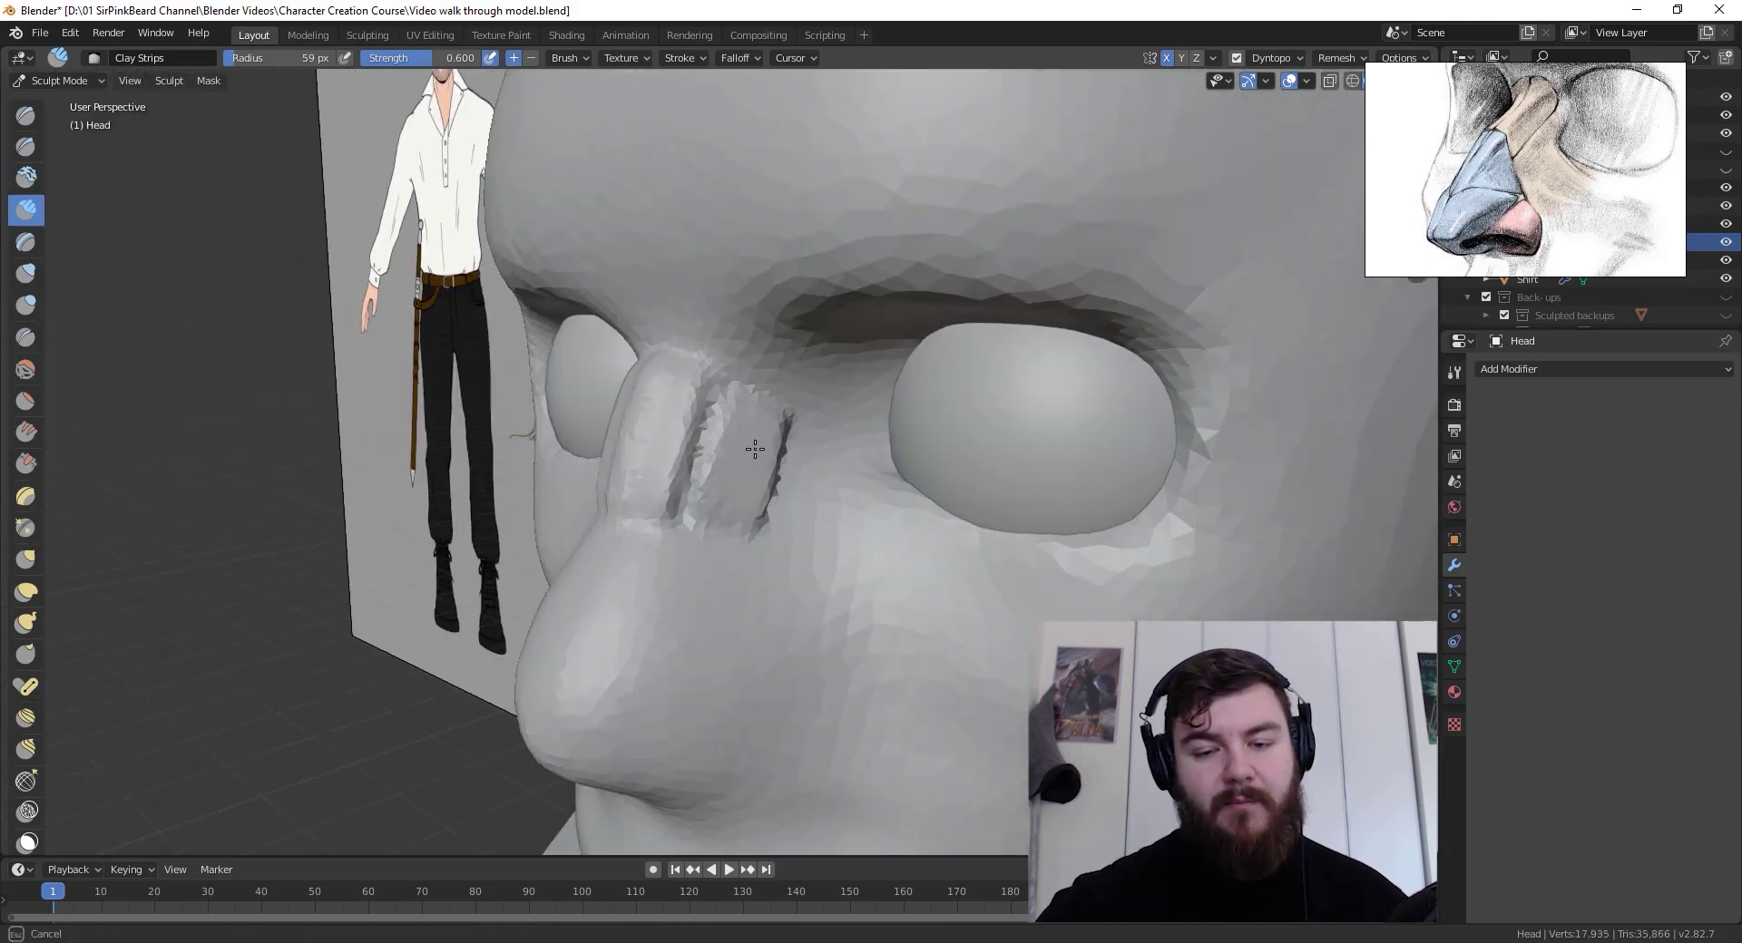
left_click_drag(760, 460, 748, 424)
mouse_move(769, 525)
left_mouse_down()
mouse_move(776, 552)
mouse_move(862, 610)
mouse_move(878, 589)
left_mouse_up()
left_click_drag(828, 528, 841, 529)
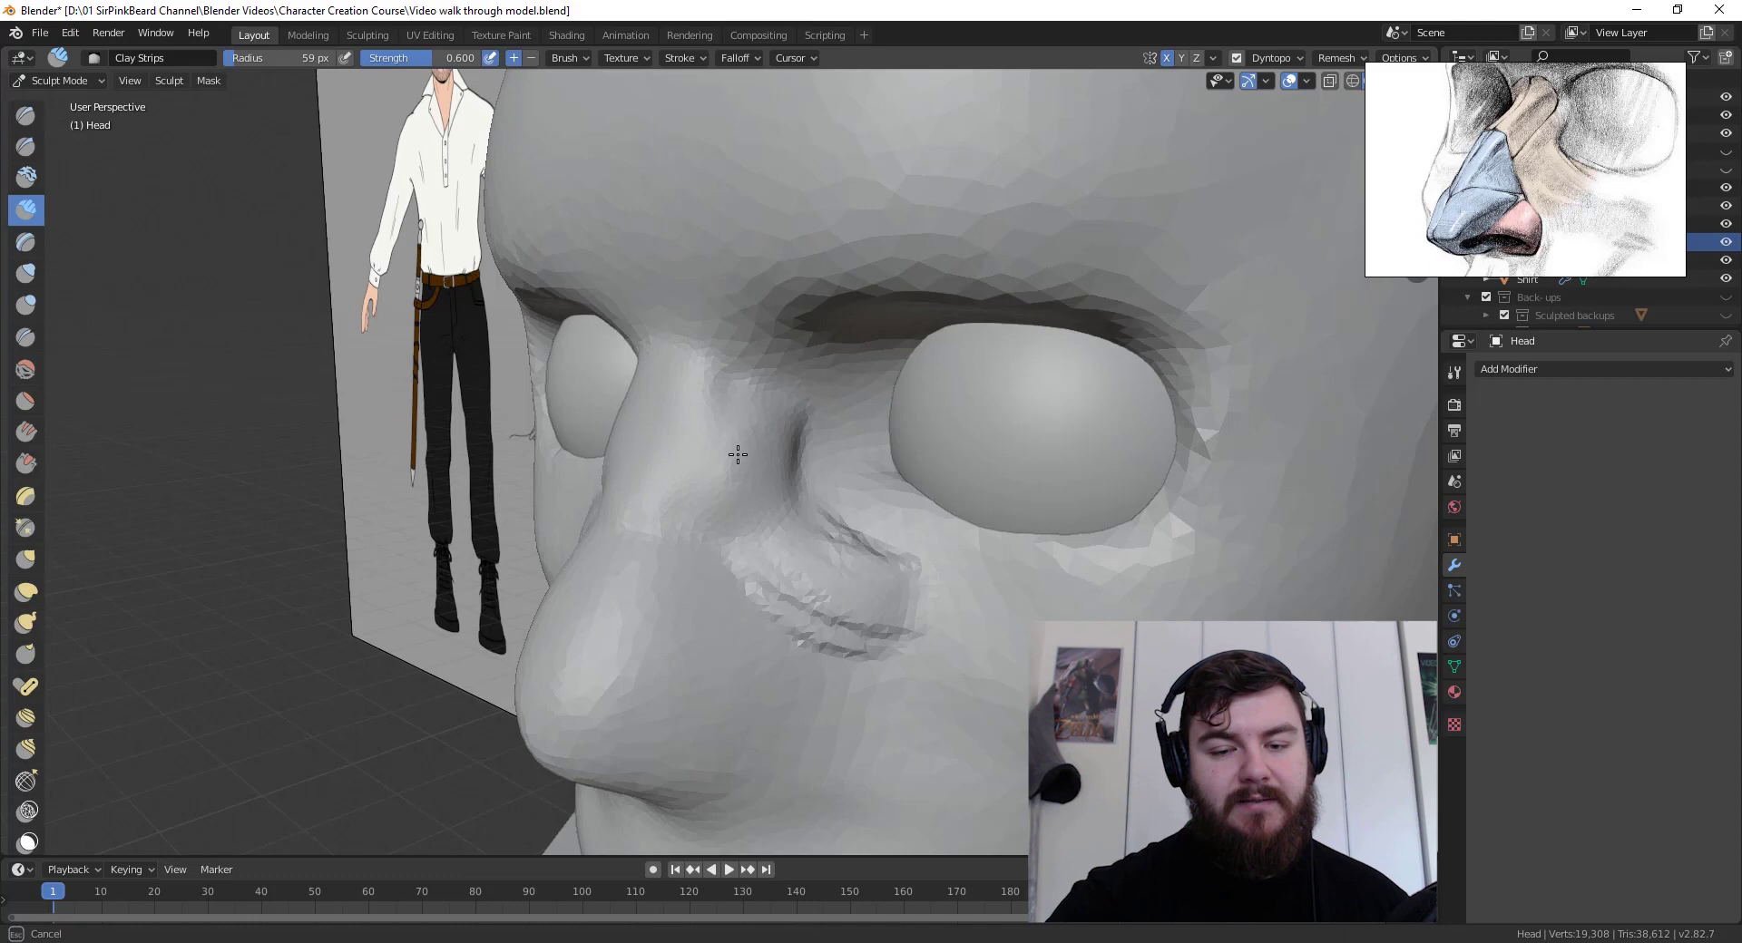
left_click_drag(738, 455, 893, 600, "shift")
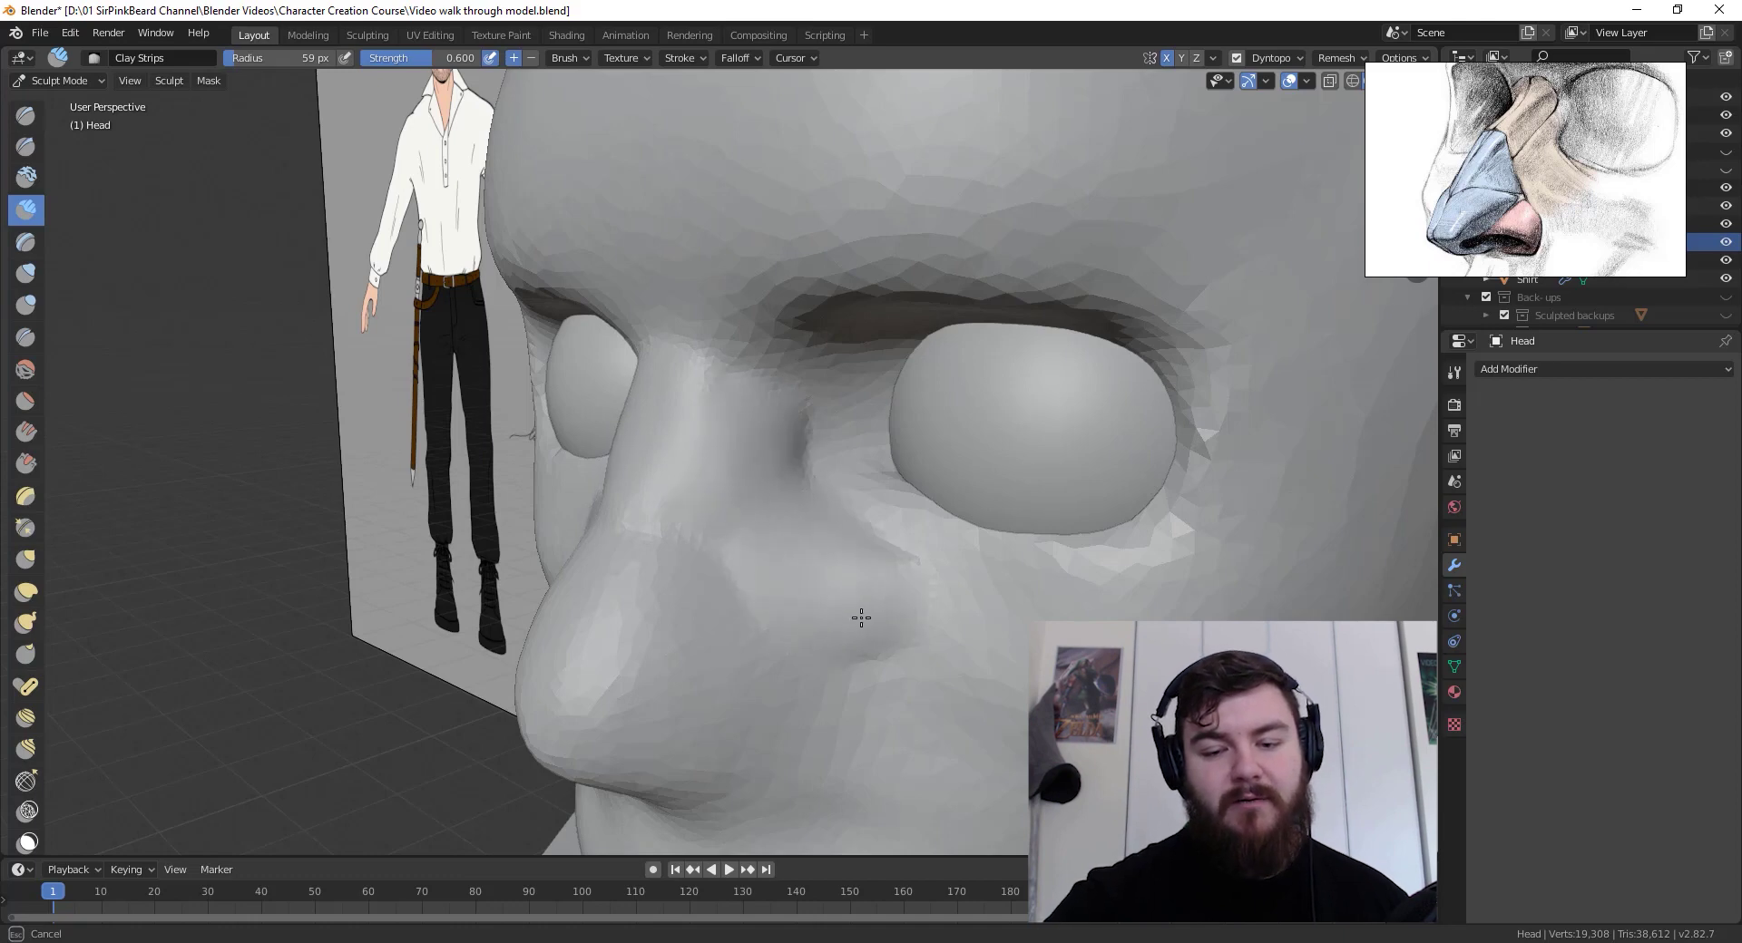
Step: Reshape the transition between the side of the nose and the cheek with the Grab brush
mouse_move(861, 618)
middle_mouse_down()
mouse_move(1058, 591)
mouse_move(995, 583)
middle_mouse_up()
key("g")
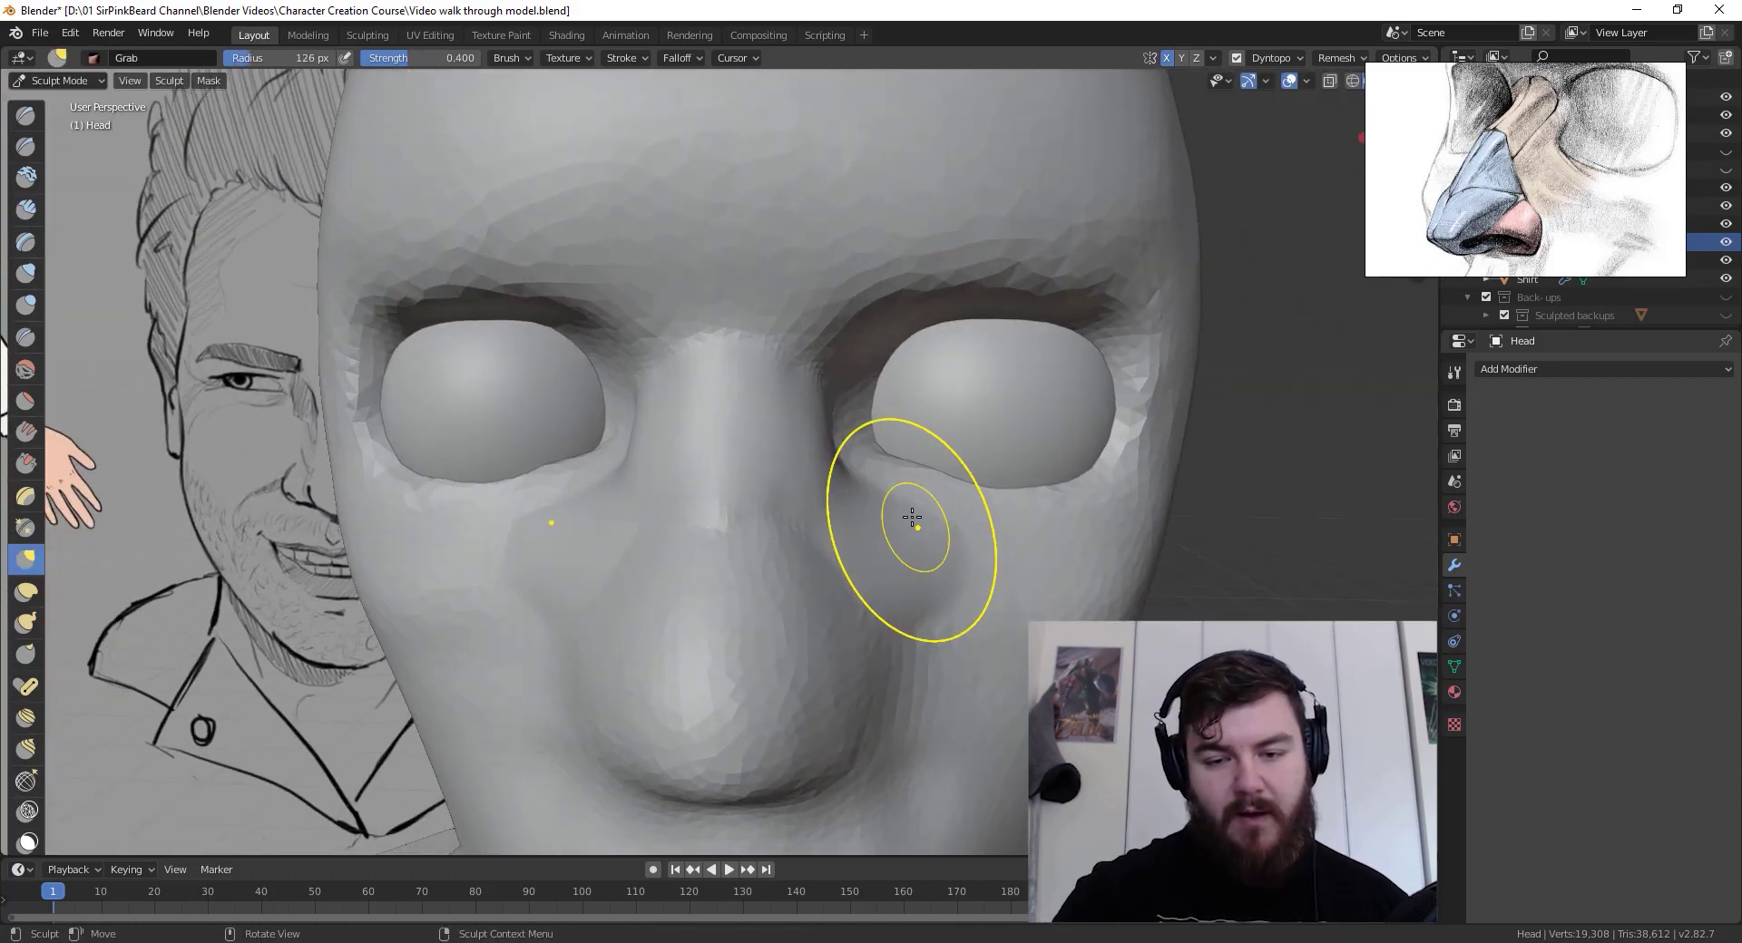
mouse_move(911, 516)
left_mouse_down()
mouse_move(832, 448)
mouse_move(829, 414)
mouse_move(843, 526)
mouse_move(908, 591)
left_mouse_up()
mouse_move(907, 592)
middle_mouse_down()
mouse_move(1092, 574)
mouse_move(914, 602)
mouse_move(905, 682)
mouse_move(886, 617)
mouse_move(753, 579)
mouse_move(696, 540)
middle_mouse_up()
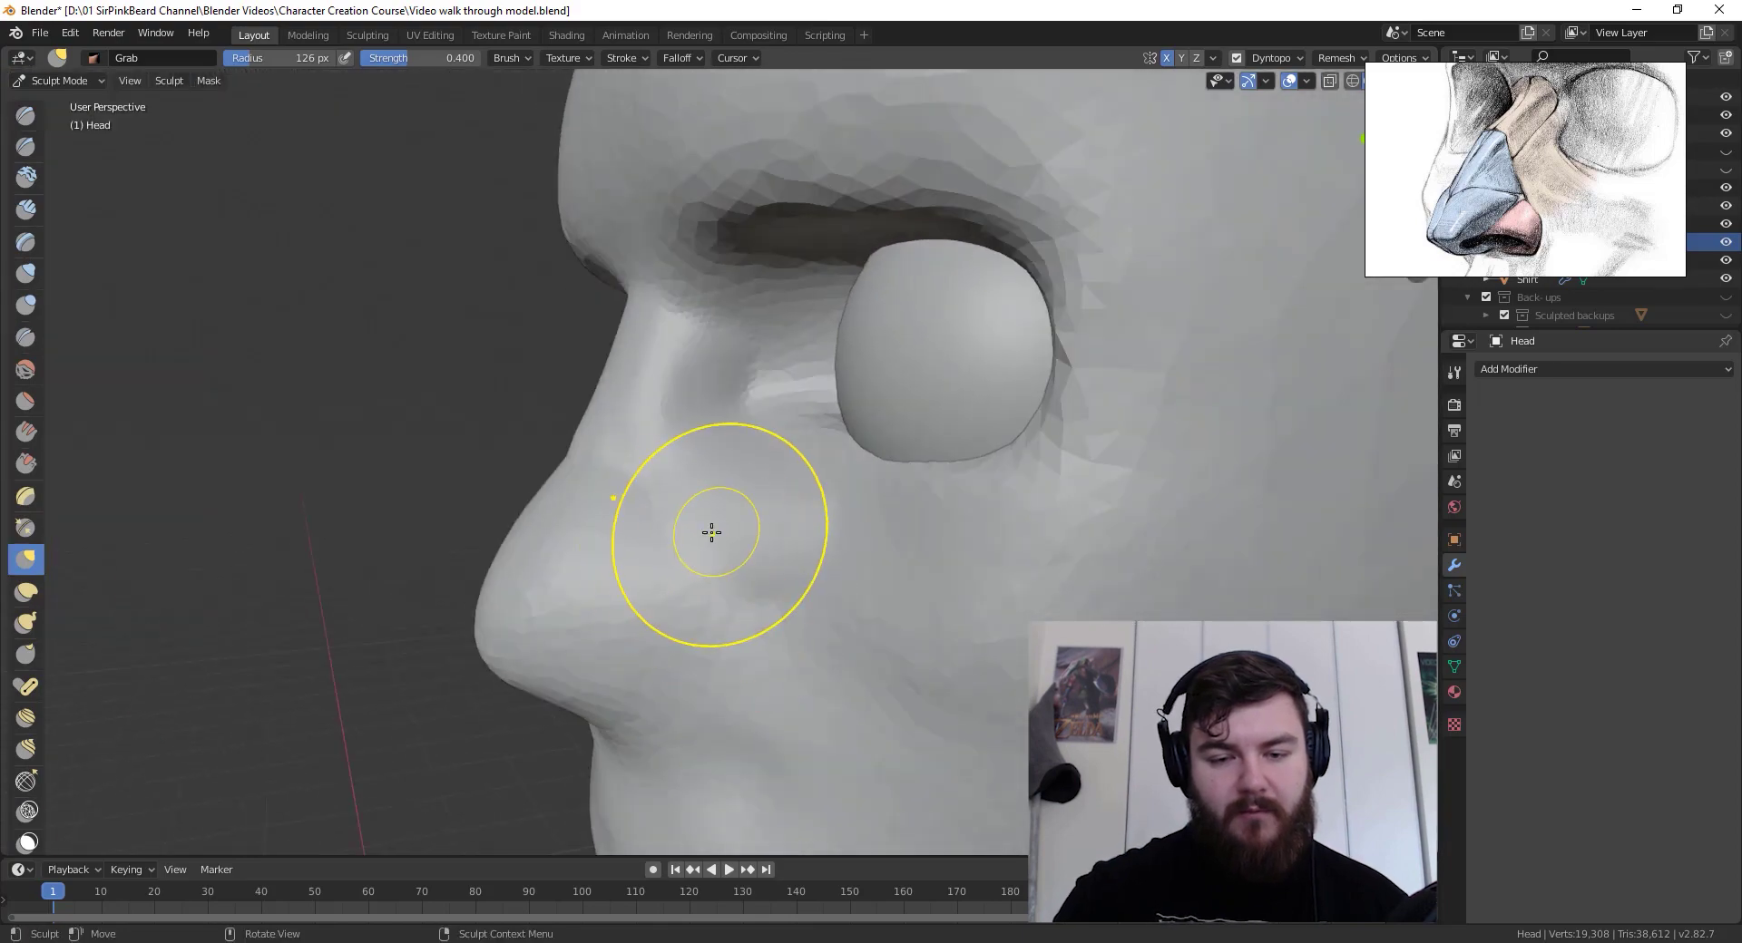
left_click_drag(711, 533, 707, 513)
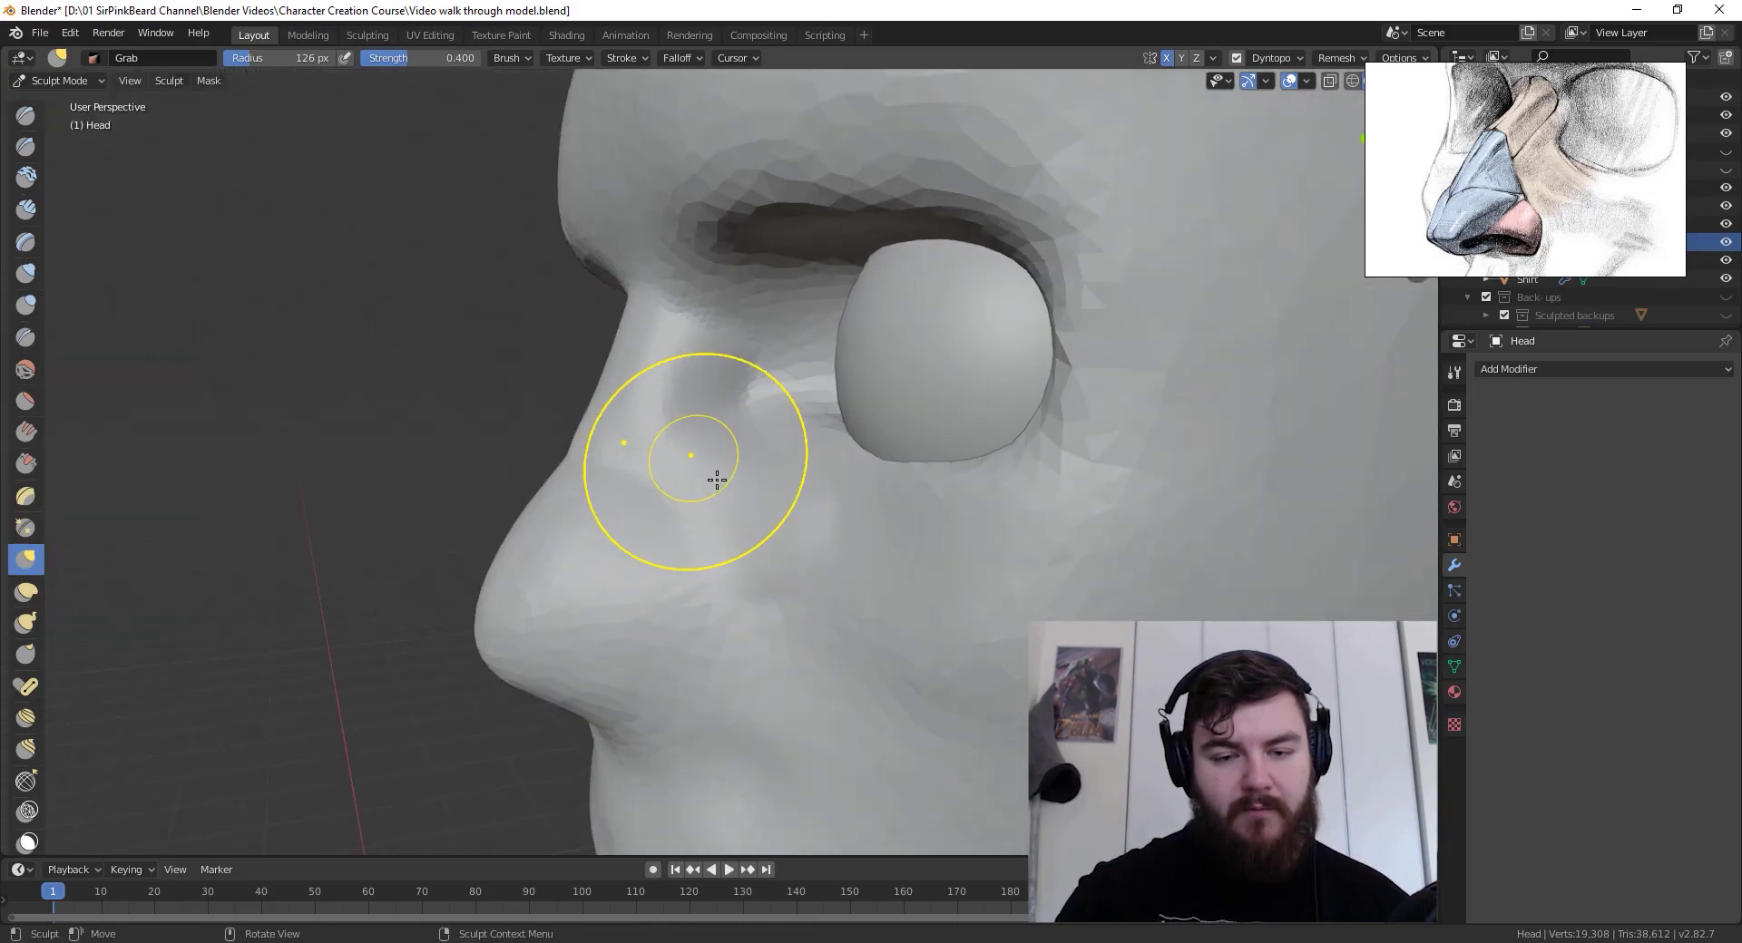
Step: Refine the profile of the nose bridge with the Grab brush at a 126 px radius
middle_click_drag(789, 509, 889, 531)
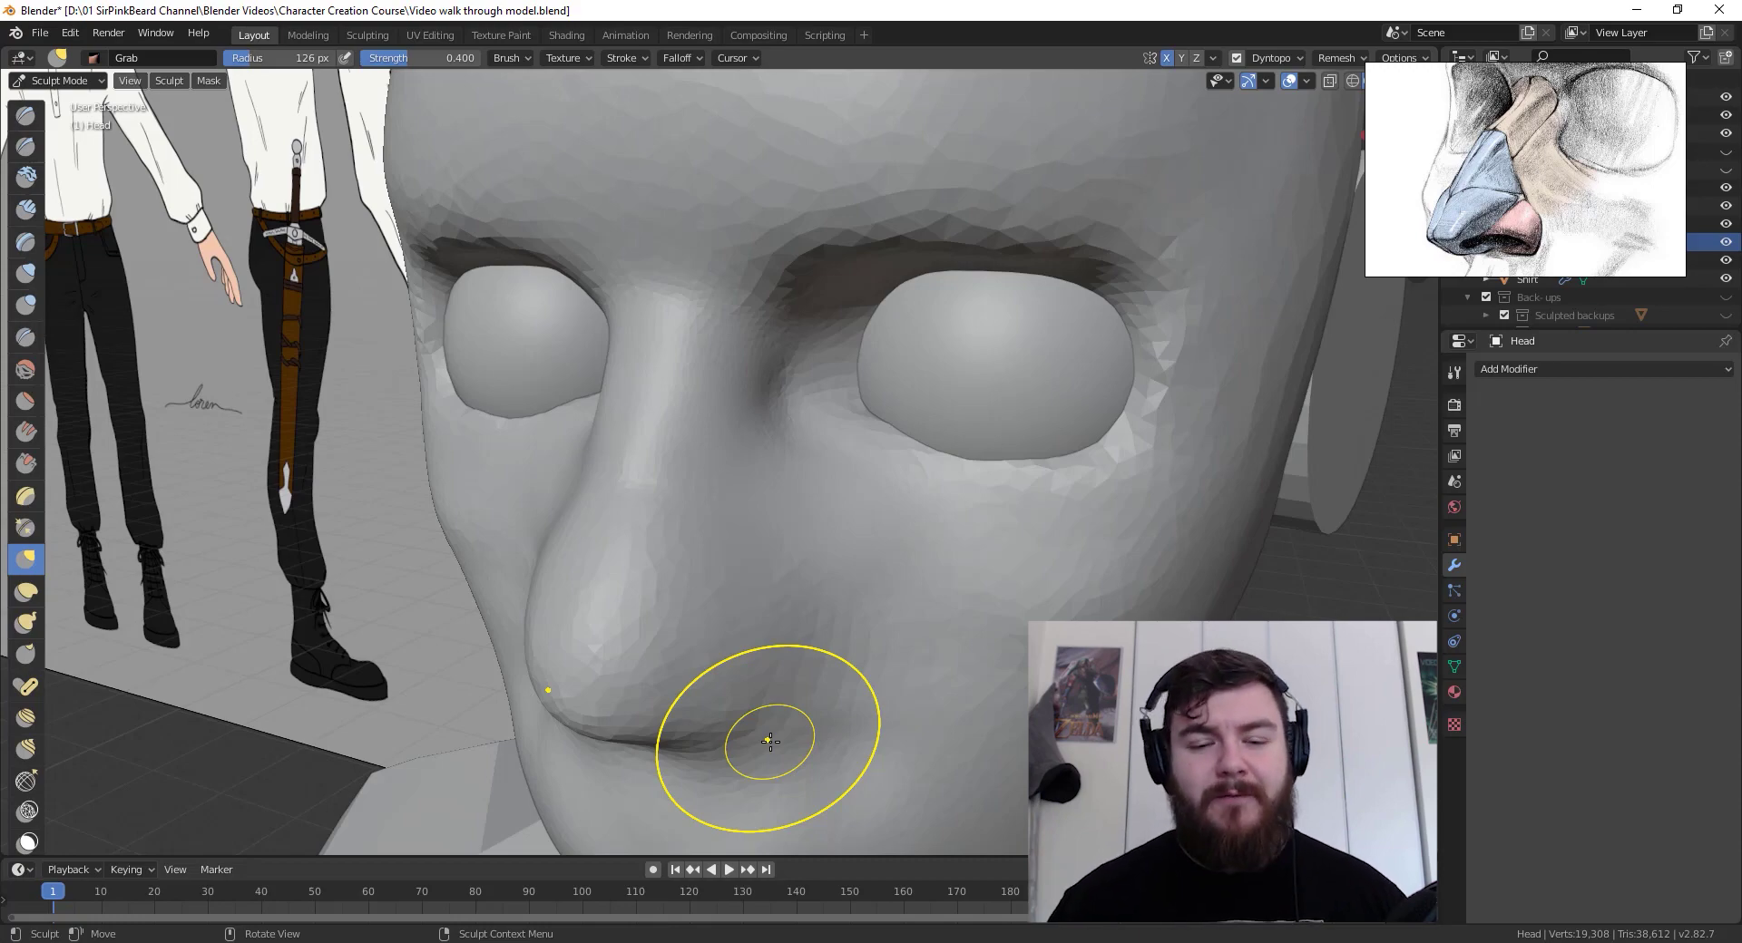
mouse_move(770, 742)
middle_mouse_down()
mouse_move(964, 575)
mouse_move(956, 498)
mouse_move(924, 536)
mouse_move(949, 521)
mouse_move(952, 584)
middle_mouse_up()
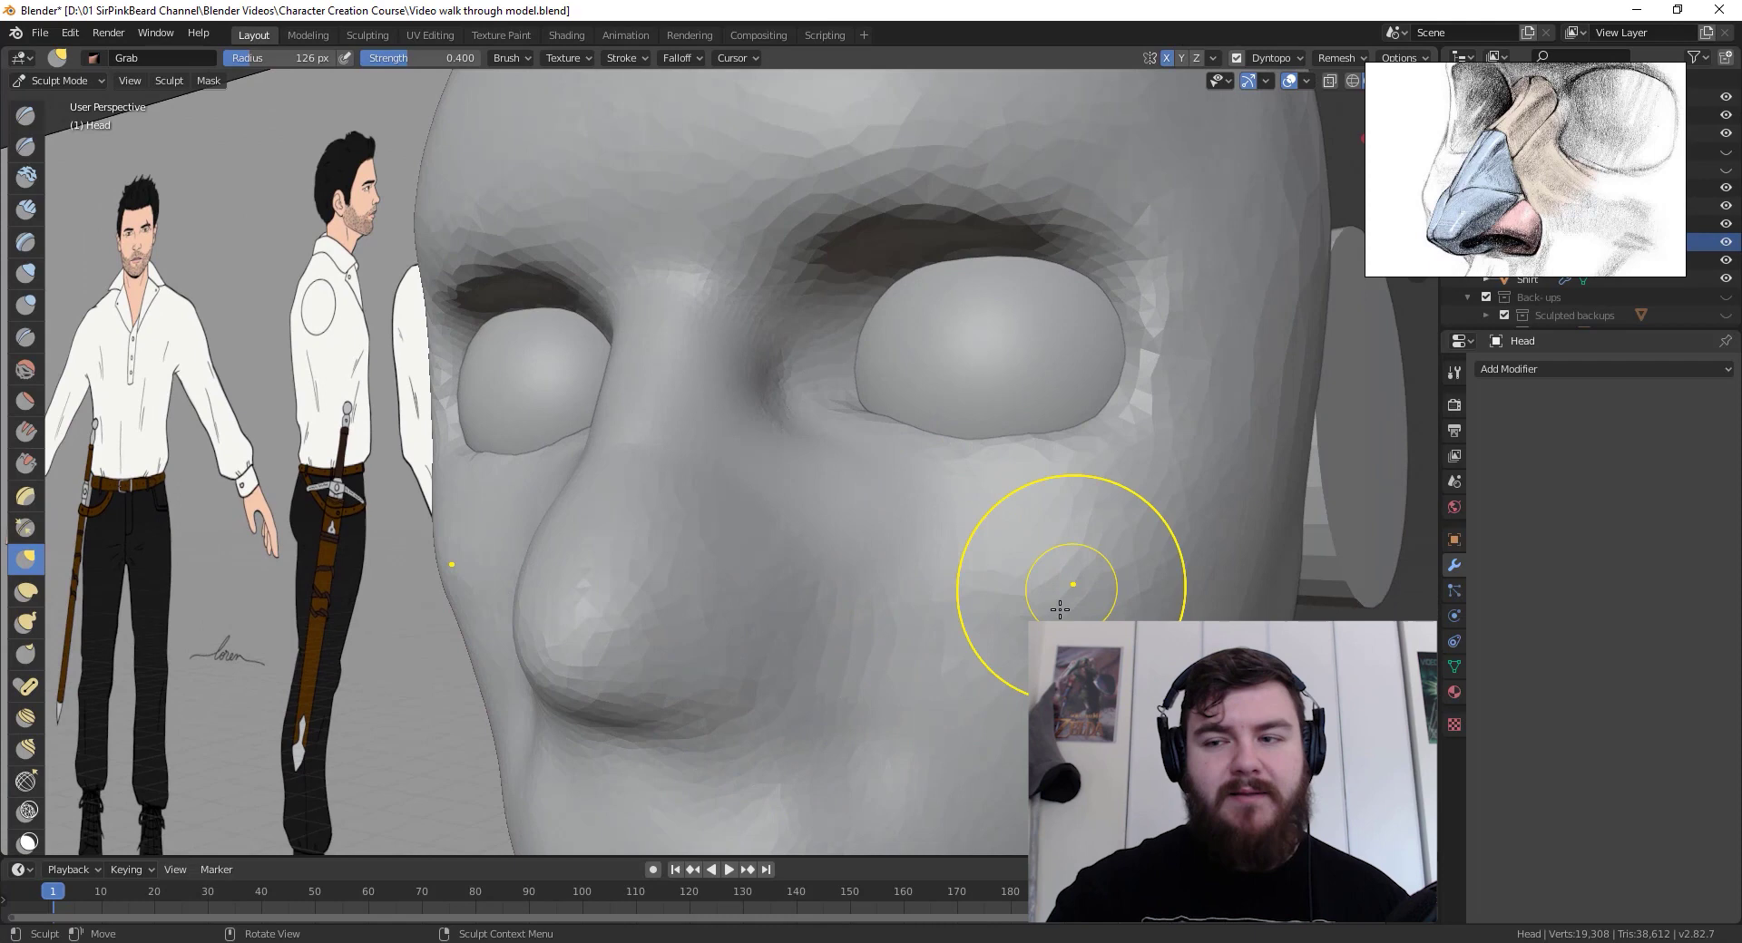
mouse_move(1194, 564)
middle_mouse_down()
mouse_move(832, 726)
mouse_move(848, 734)
mouse_move(793, 731)
mouse_move(824, 722)
middle_mouse_up()
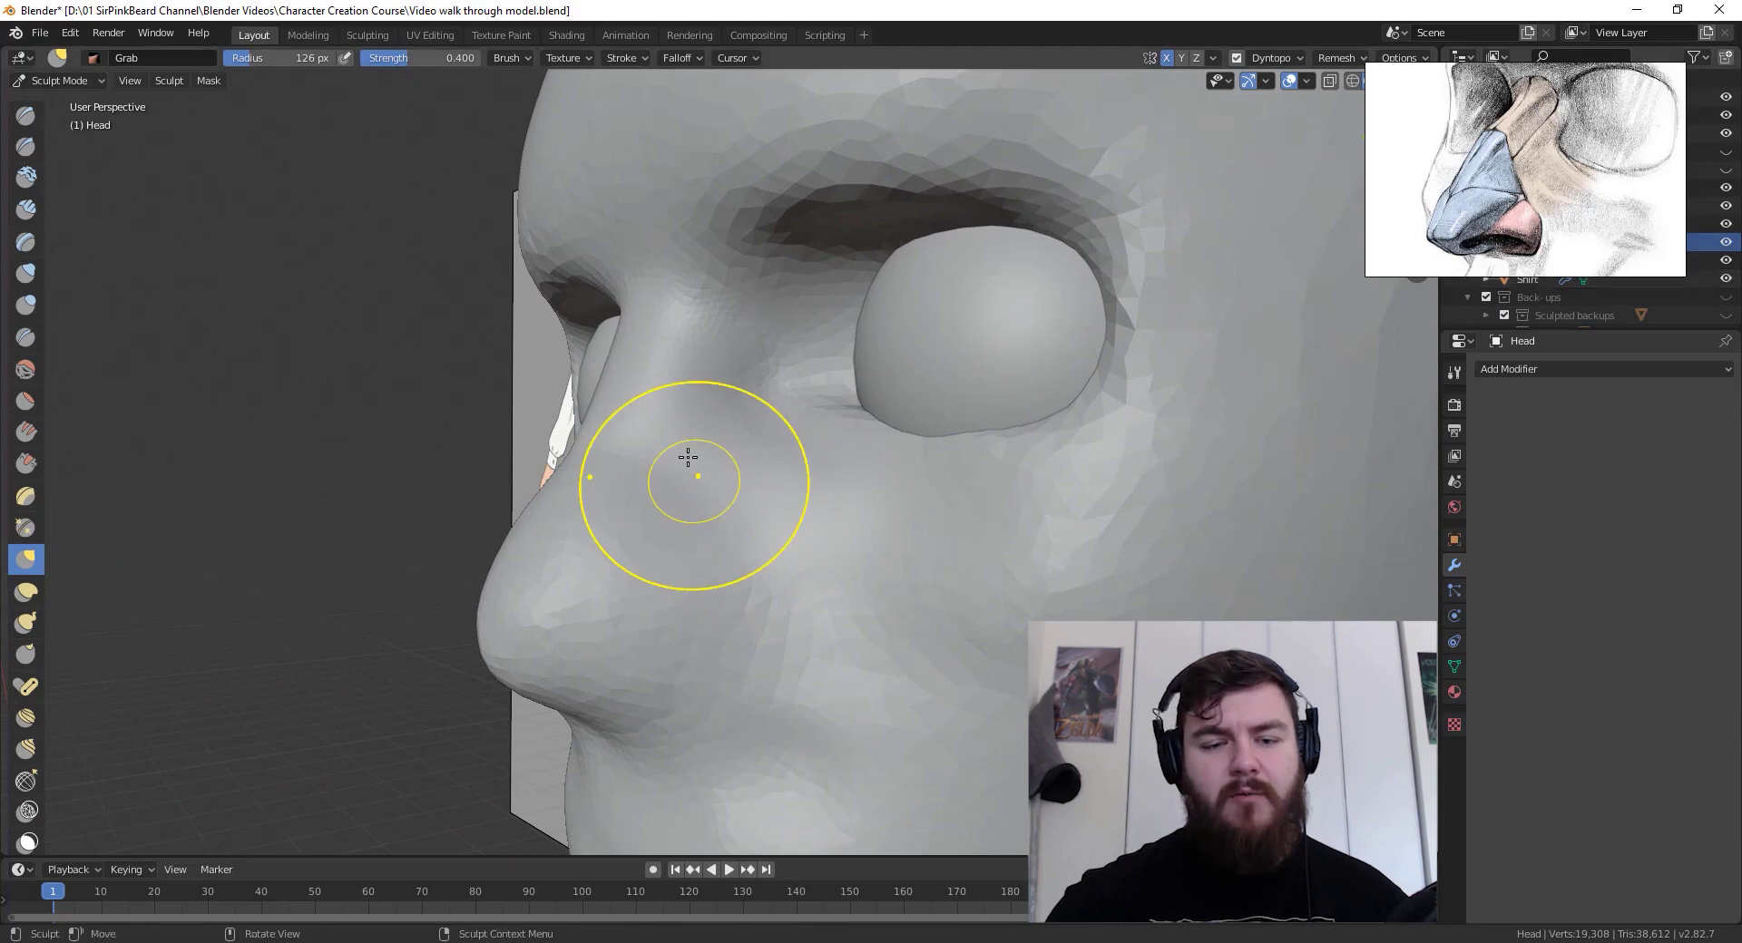
middle_click_drag(692, 458, 626, 455)
left_click_drag(578, 440, 555, 434)
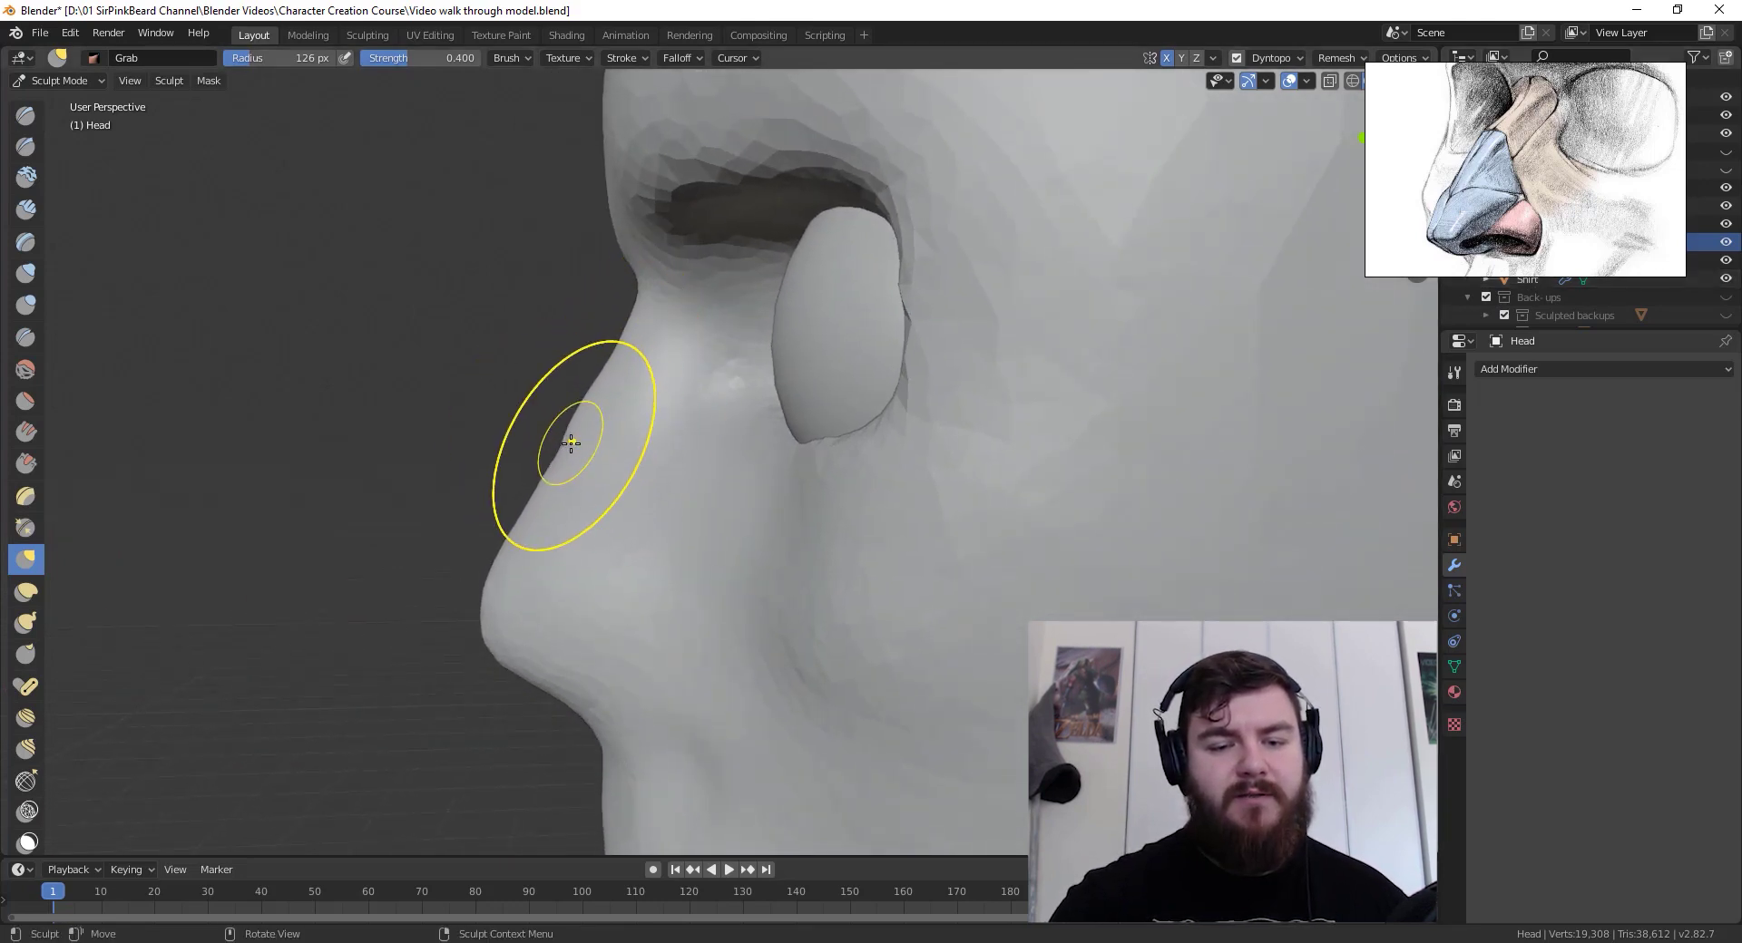
Step: Annotate the nasal bone, side cartilage and nostril wing outlines on the nose, and erase the nasal bone lines
mouse_move(956, 572)
middle_mouse_down()
mouse_move(1028, 633)
mouse_move(978, 623)
mouse_move(919, 649)
mouse_move(877, 601)
middle_mouse_up()
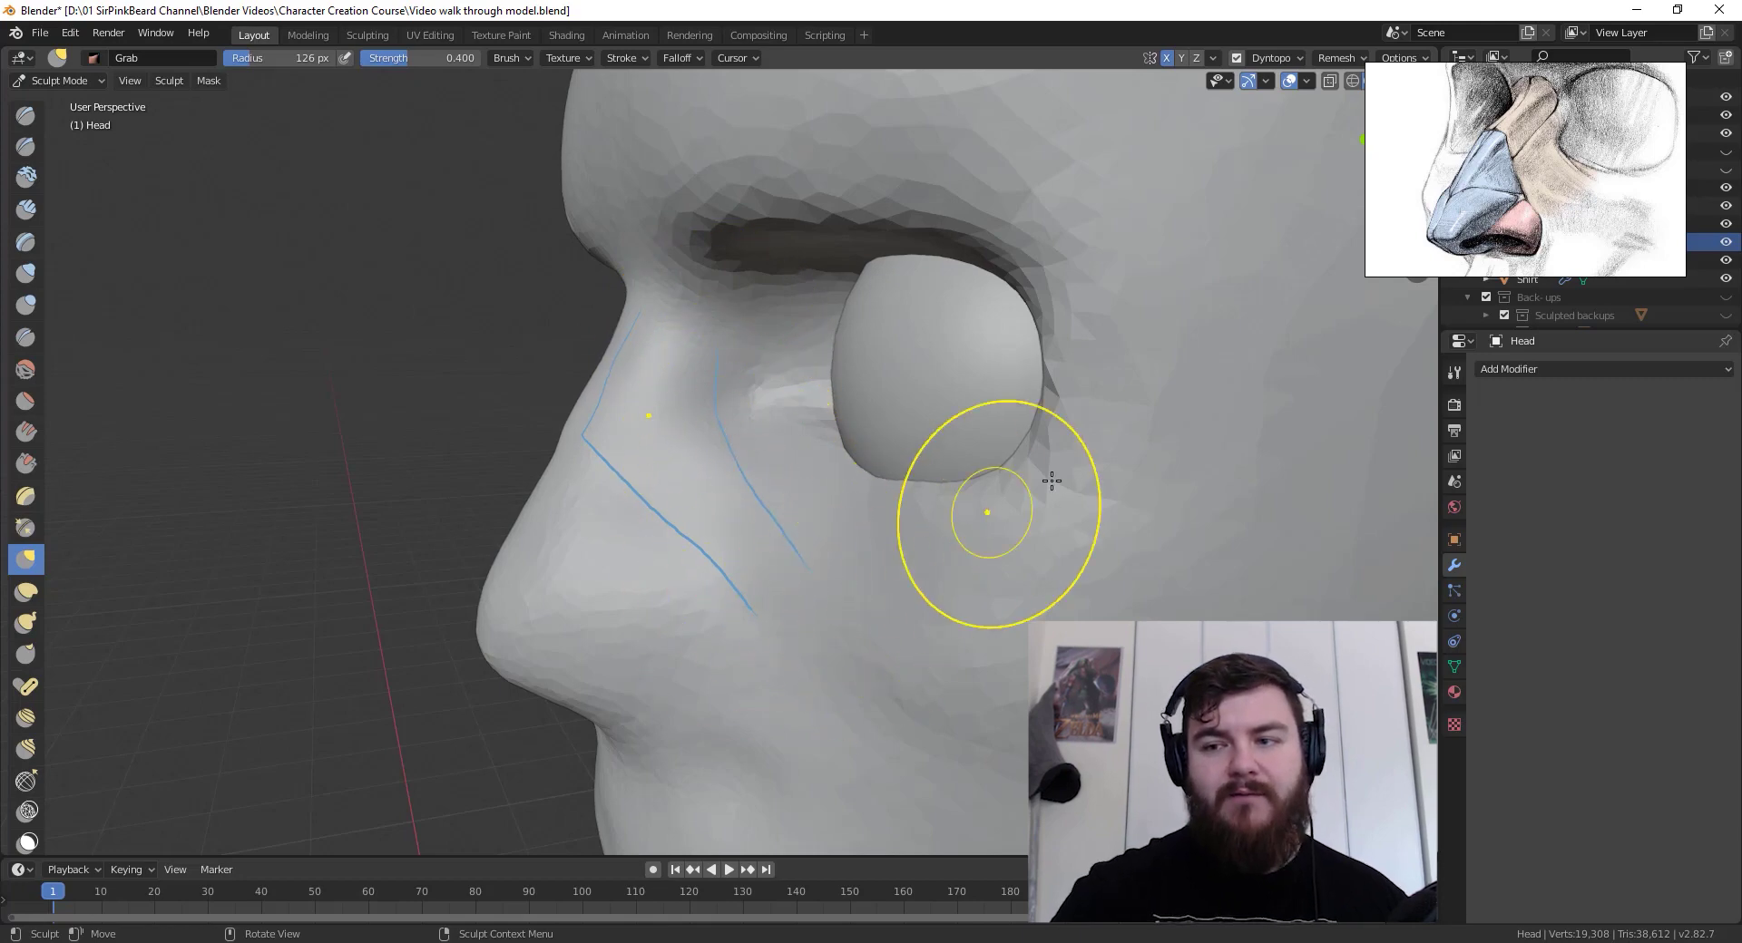
middle_click_drag(711, 622, 747, 527)
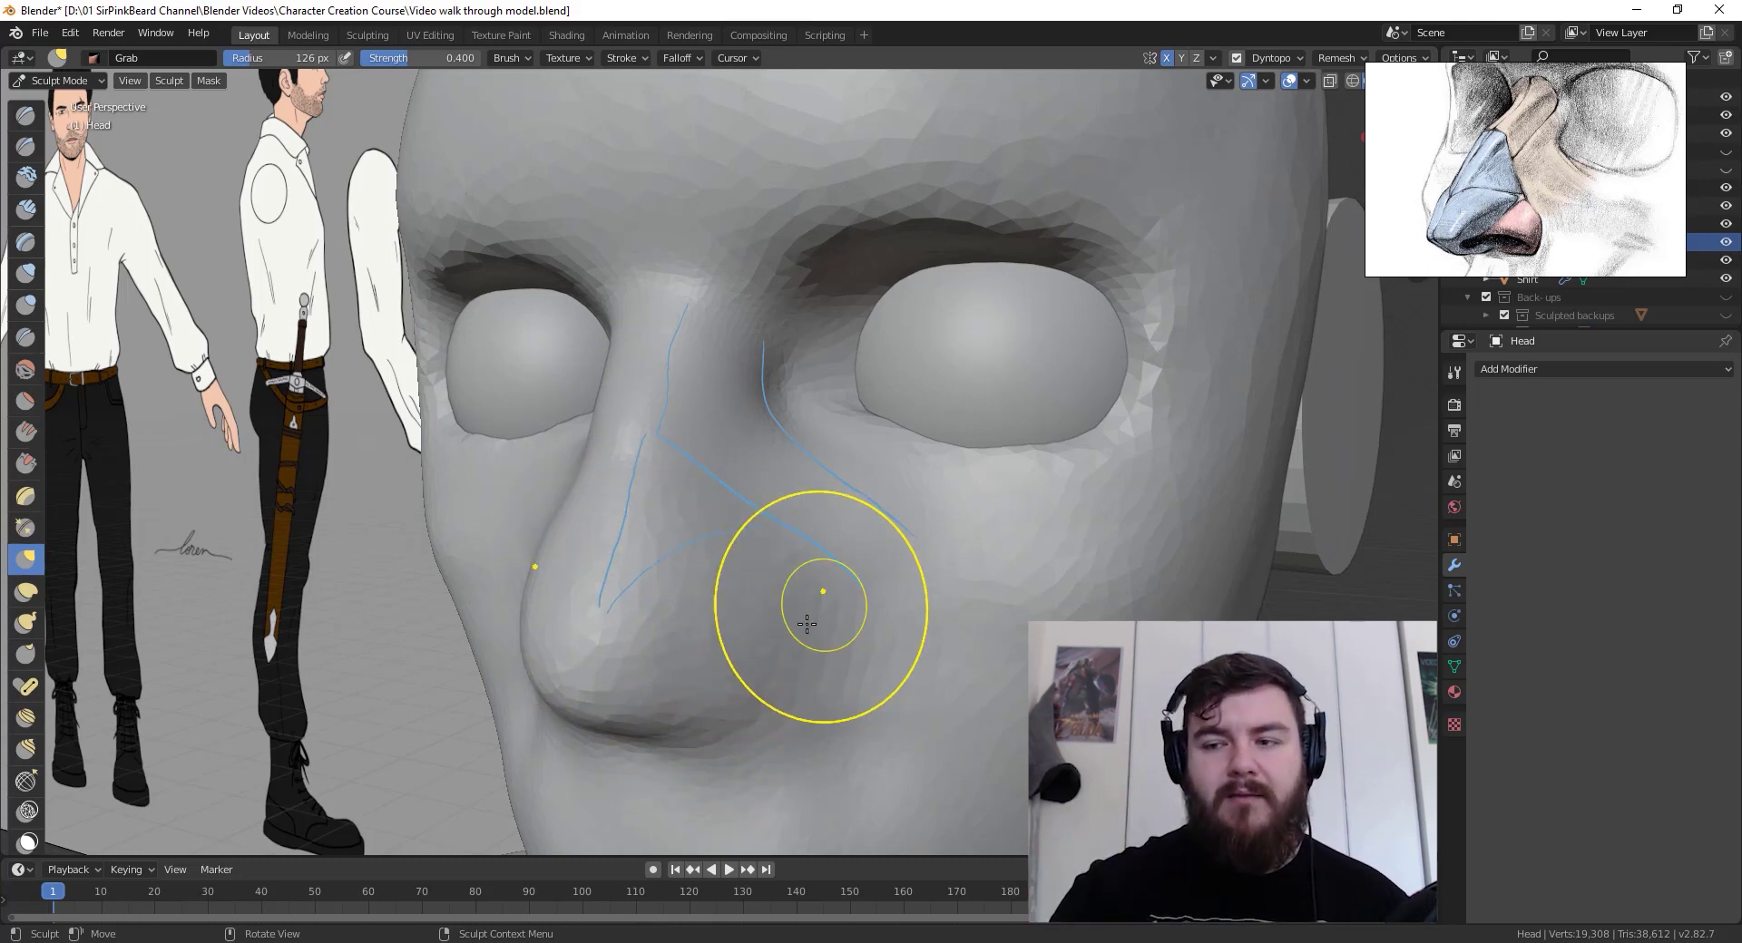
mouse_move(775, 608)
left_mouse_down()
mouse_move(683, 638)
mouse_move(793, 703)
mouse_move(798, 596)
left_mouse_up()
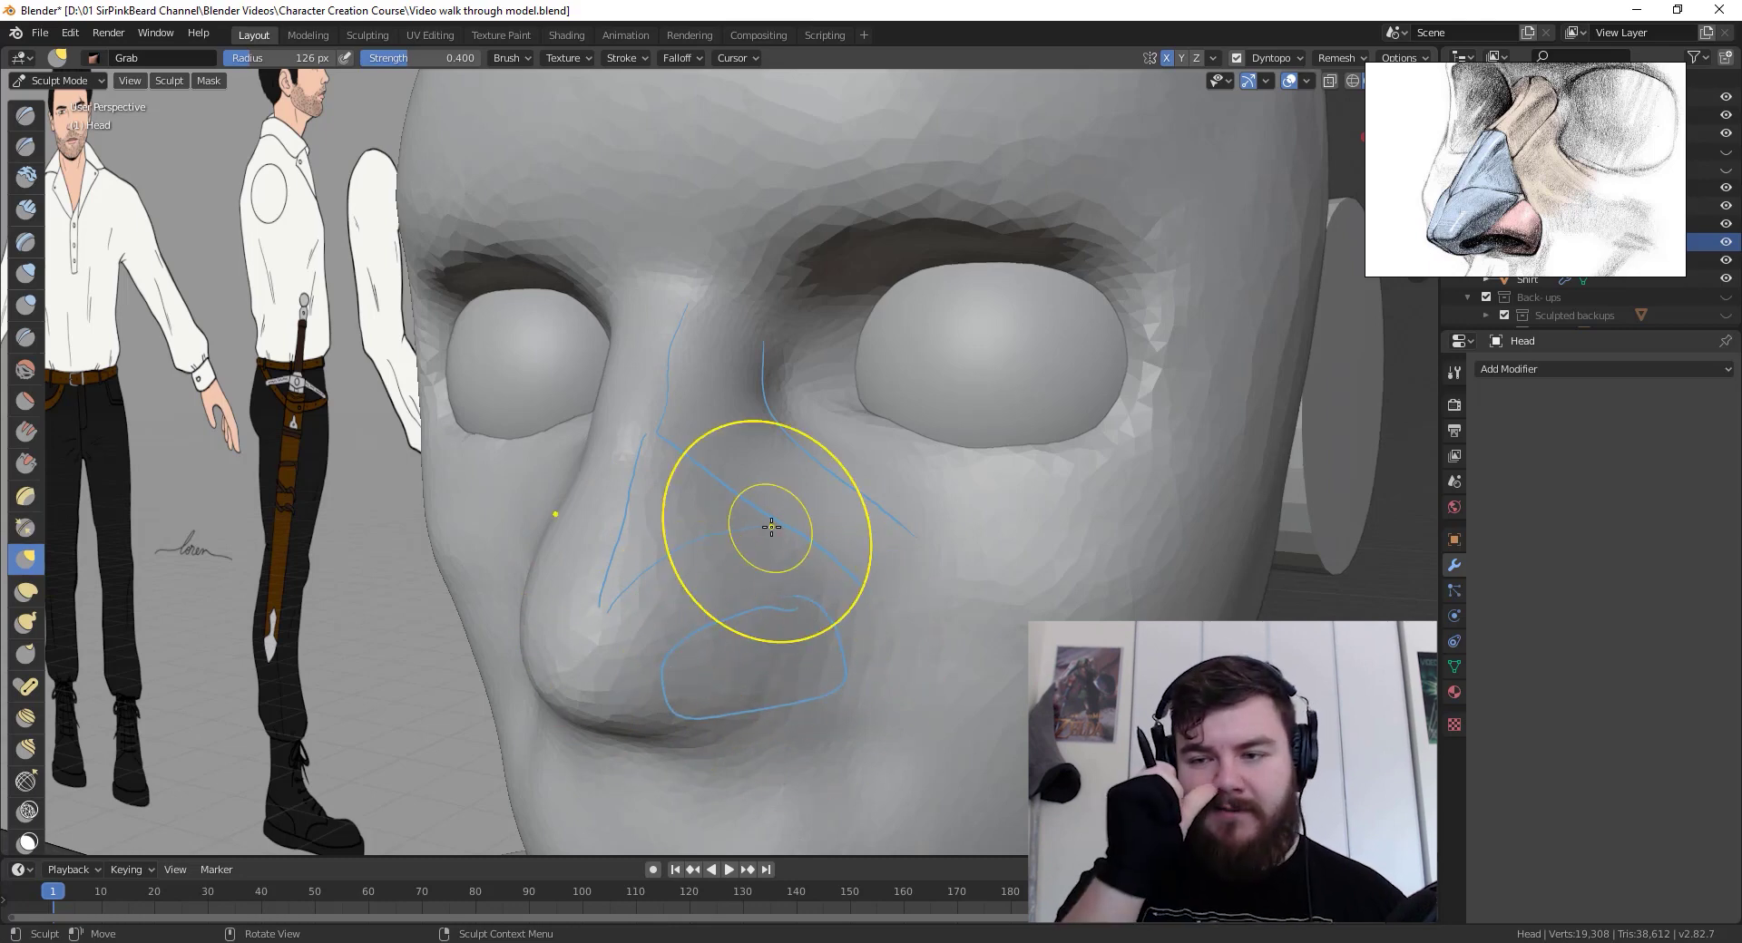
middle_click_drag(591, 711, 699, 641)
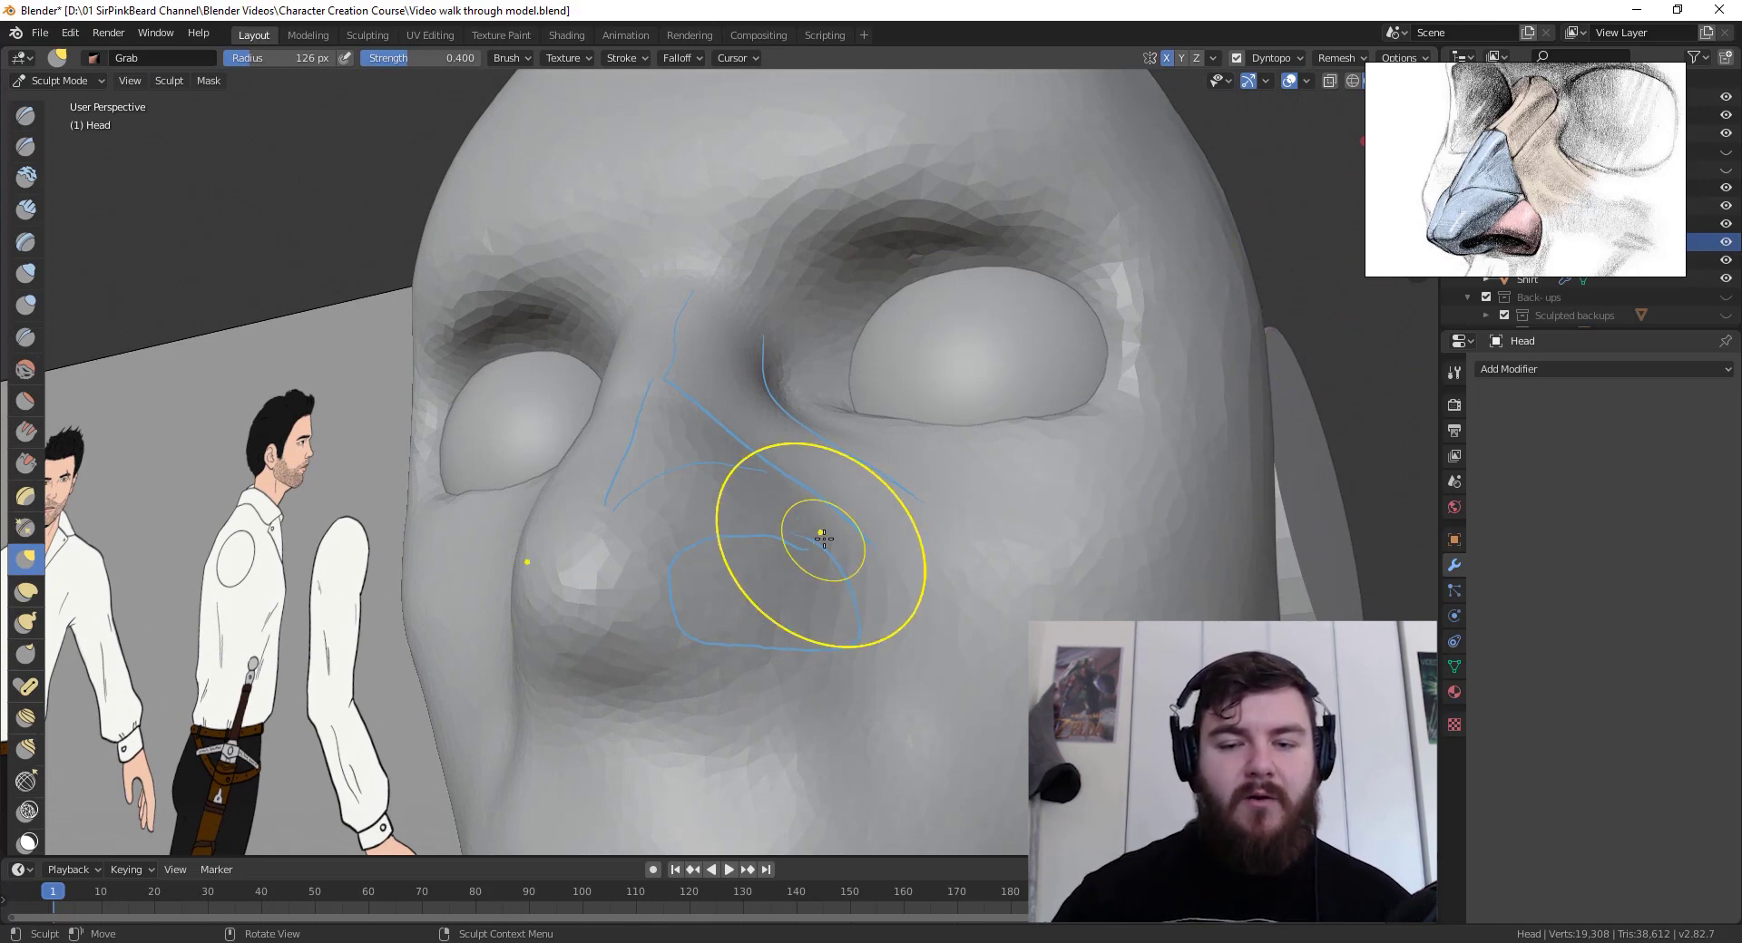
mouse_move(934, 366)
right_mouse_down()
mouse_move(913, 420)
mouse_move(742, 301)
mouse_move(830, 362)
right_mouse_up()
mouse_move(830, 362)
left_mouse_down()
mouse_move(922, 544)
mouse_move(863, 459)
mouse_move(879, 478)
left_mouse_up()
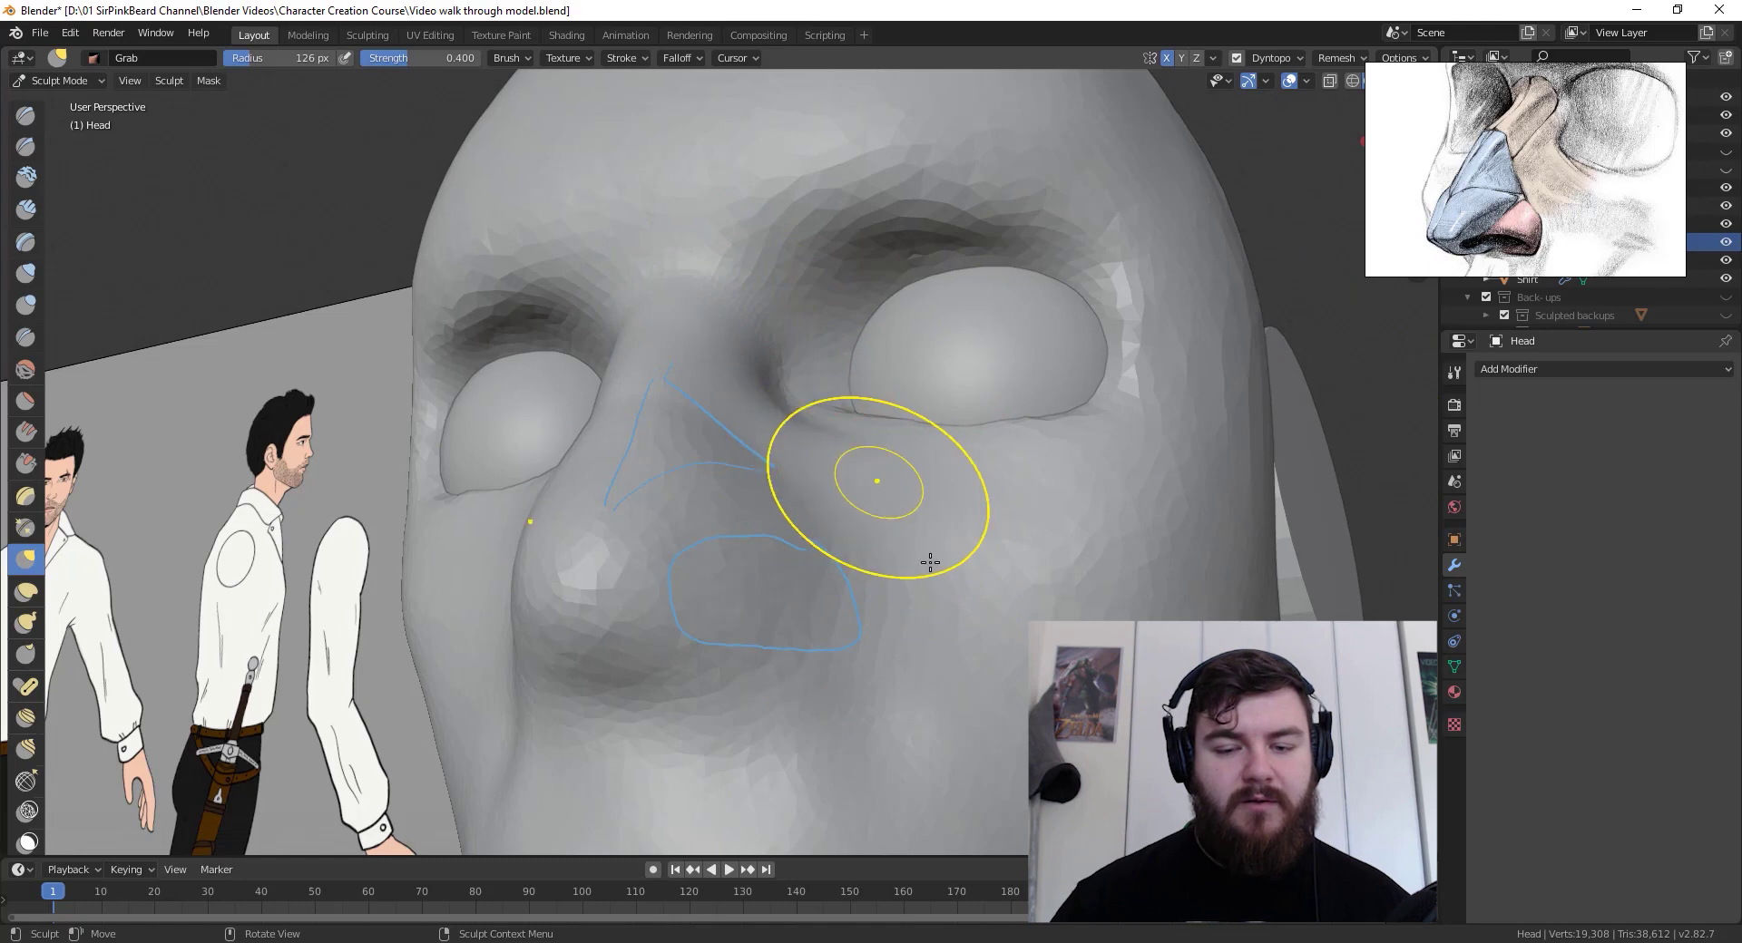
Step: Build up the nostril wing inside its annotated outline with the Clay Strips brush at a 49 px radius and smooth it
left_click(32, 210)
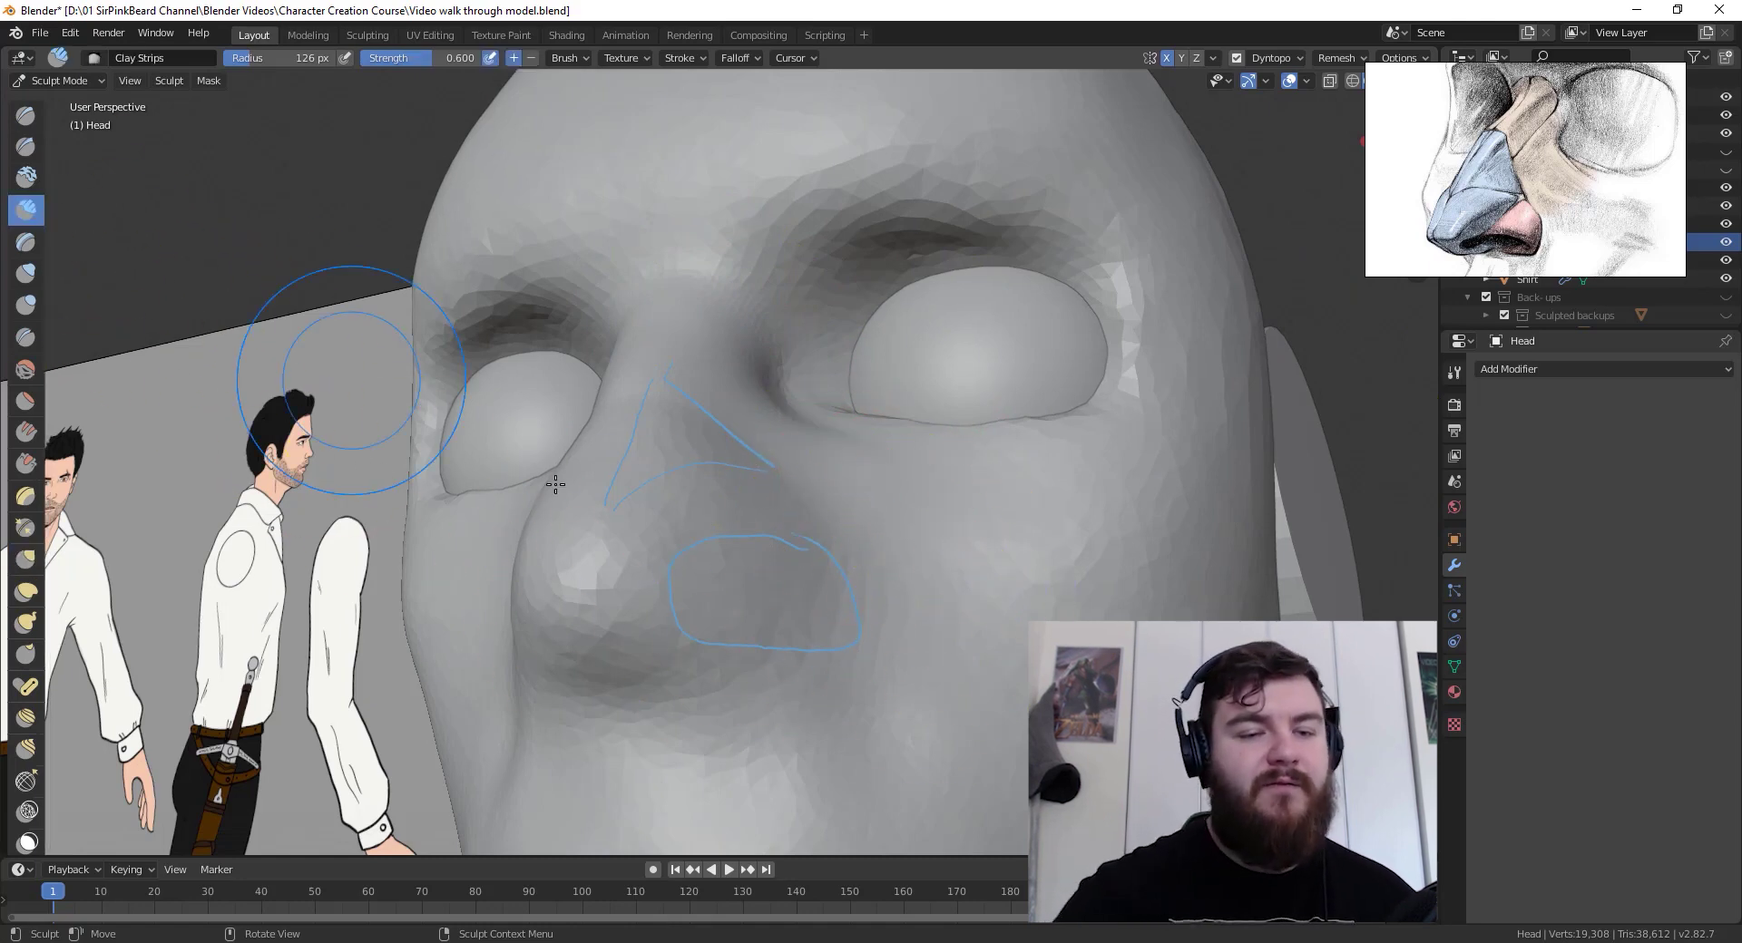
key("f")
left_click(747, 626)
middle_click_drag(828, 650, 796, 681)
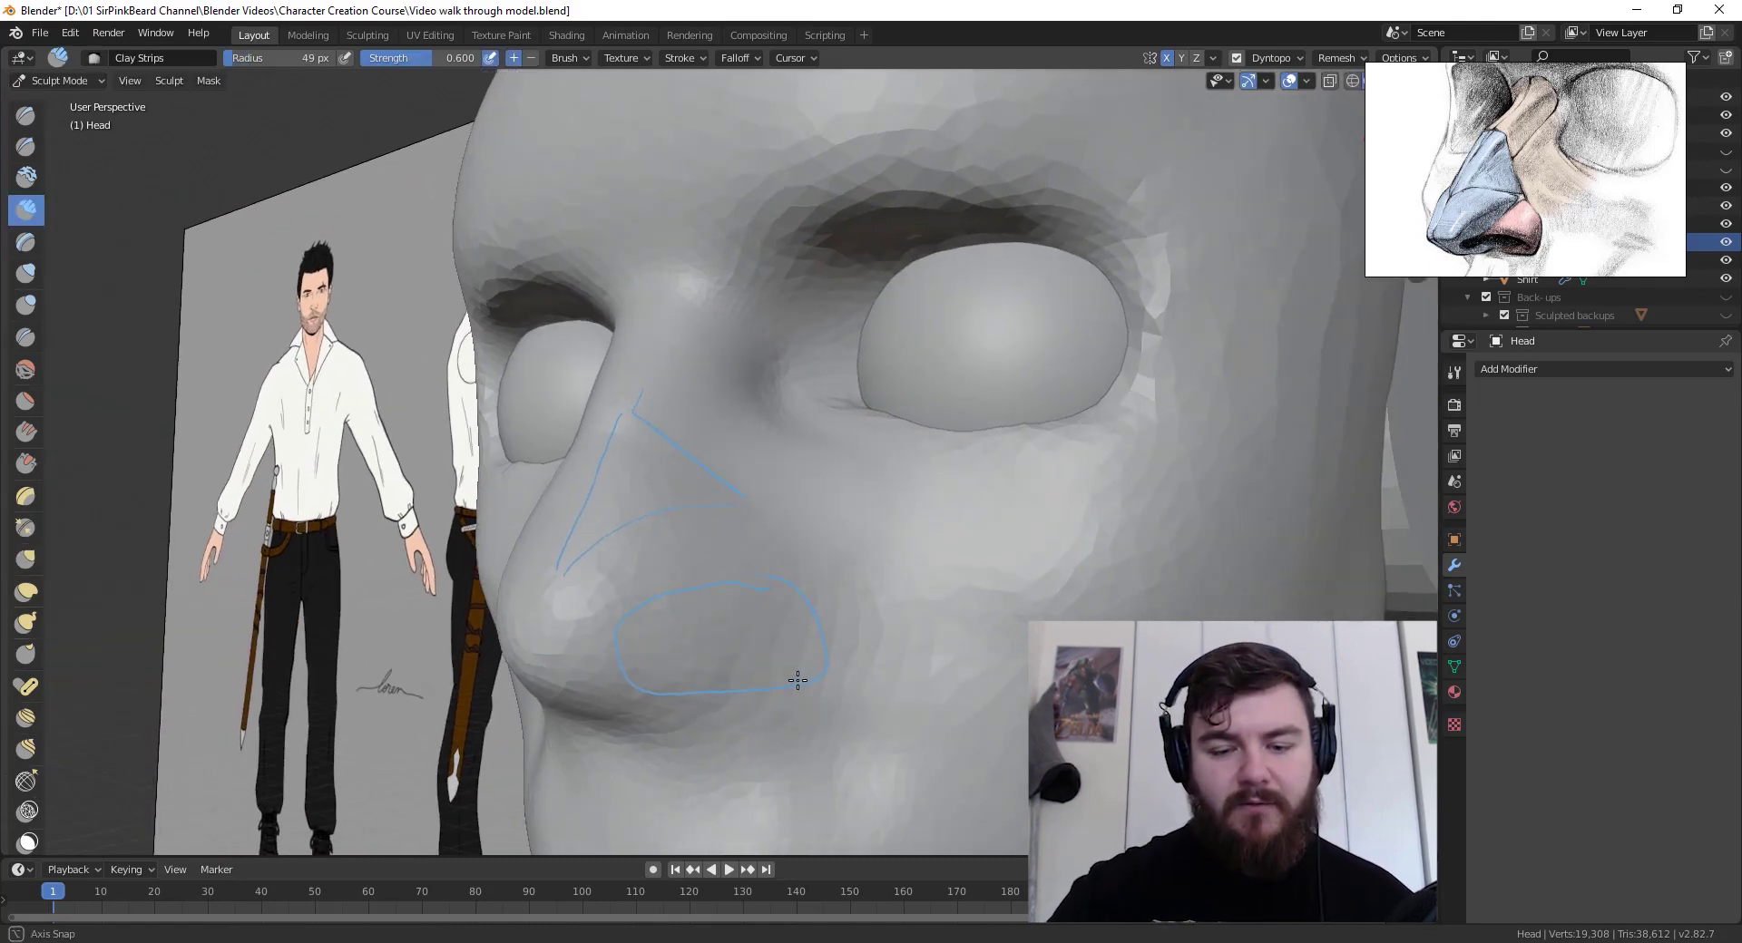
left_click_drag(796, 680, 772, 616)
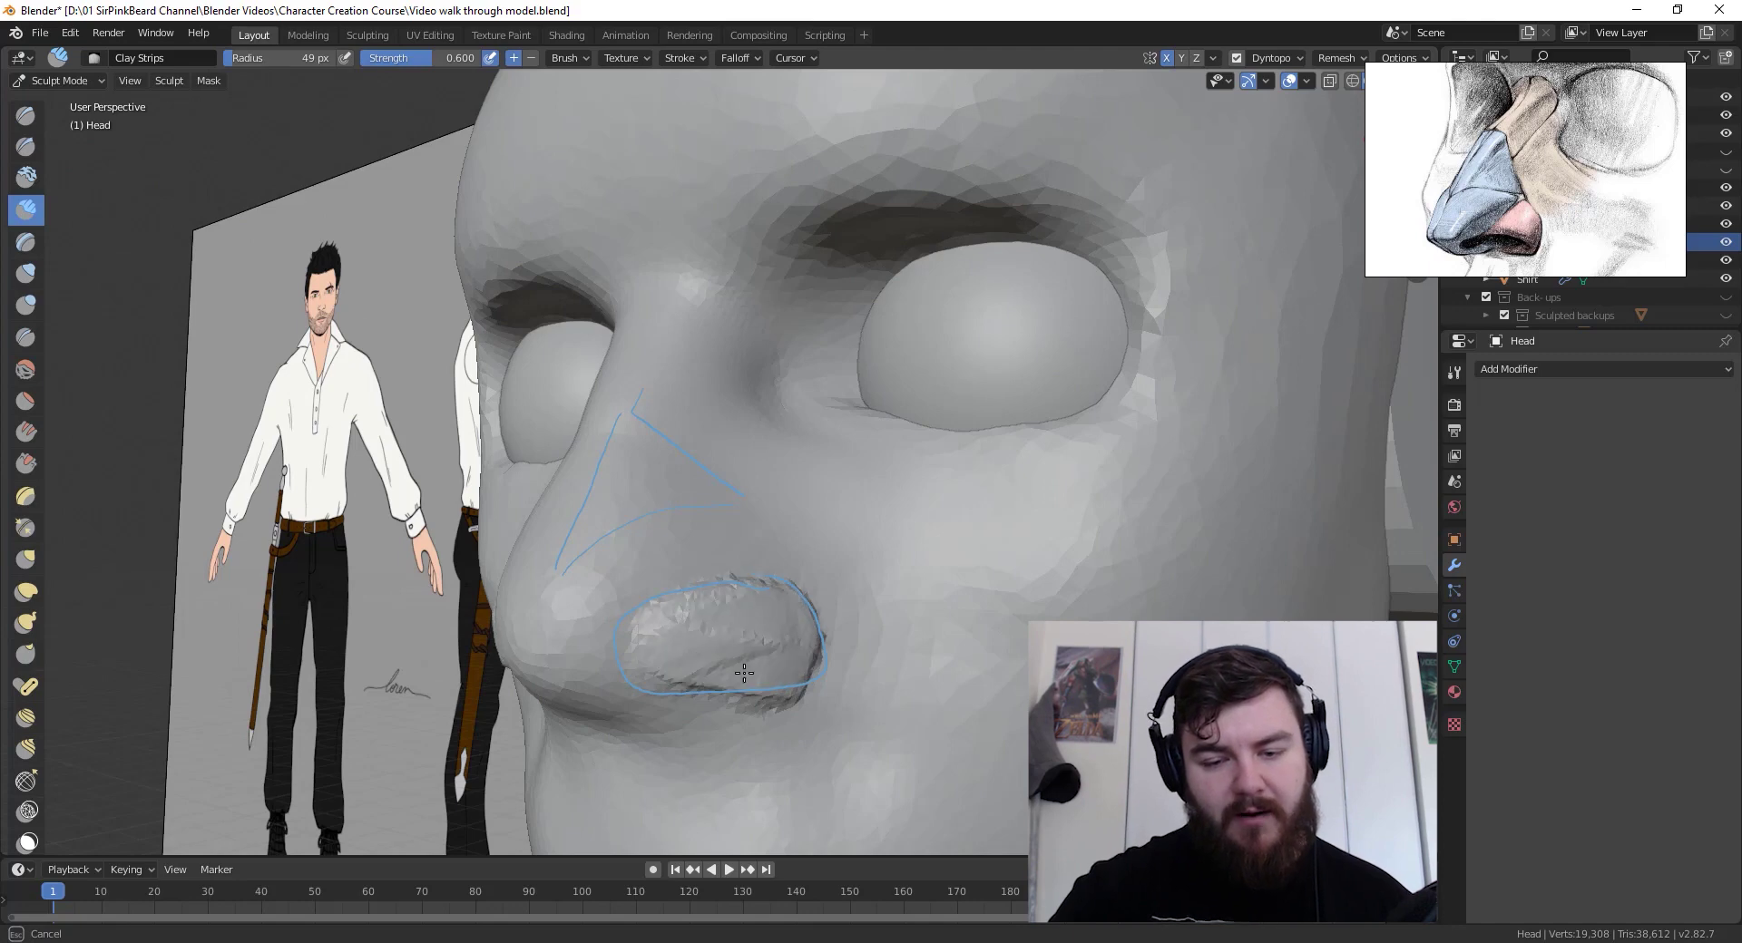
left_click_drag(744, 672, 795, 639)
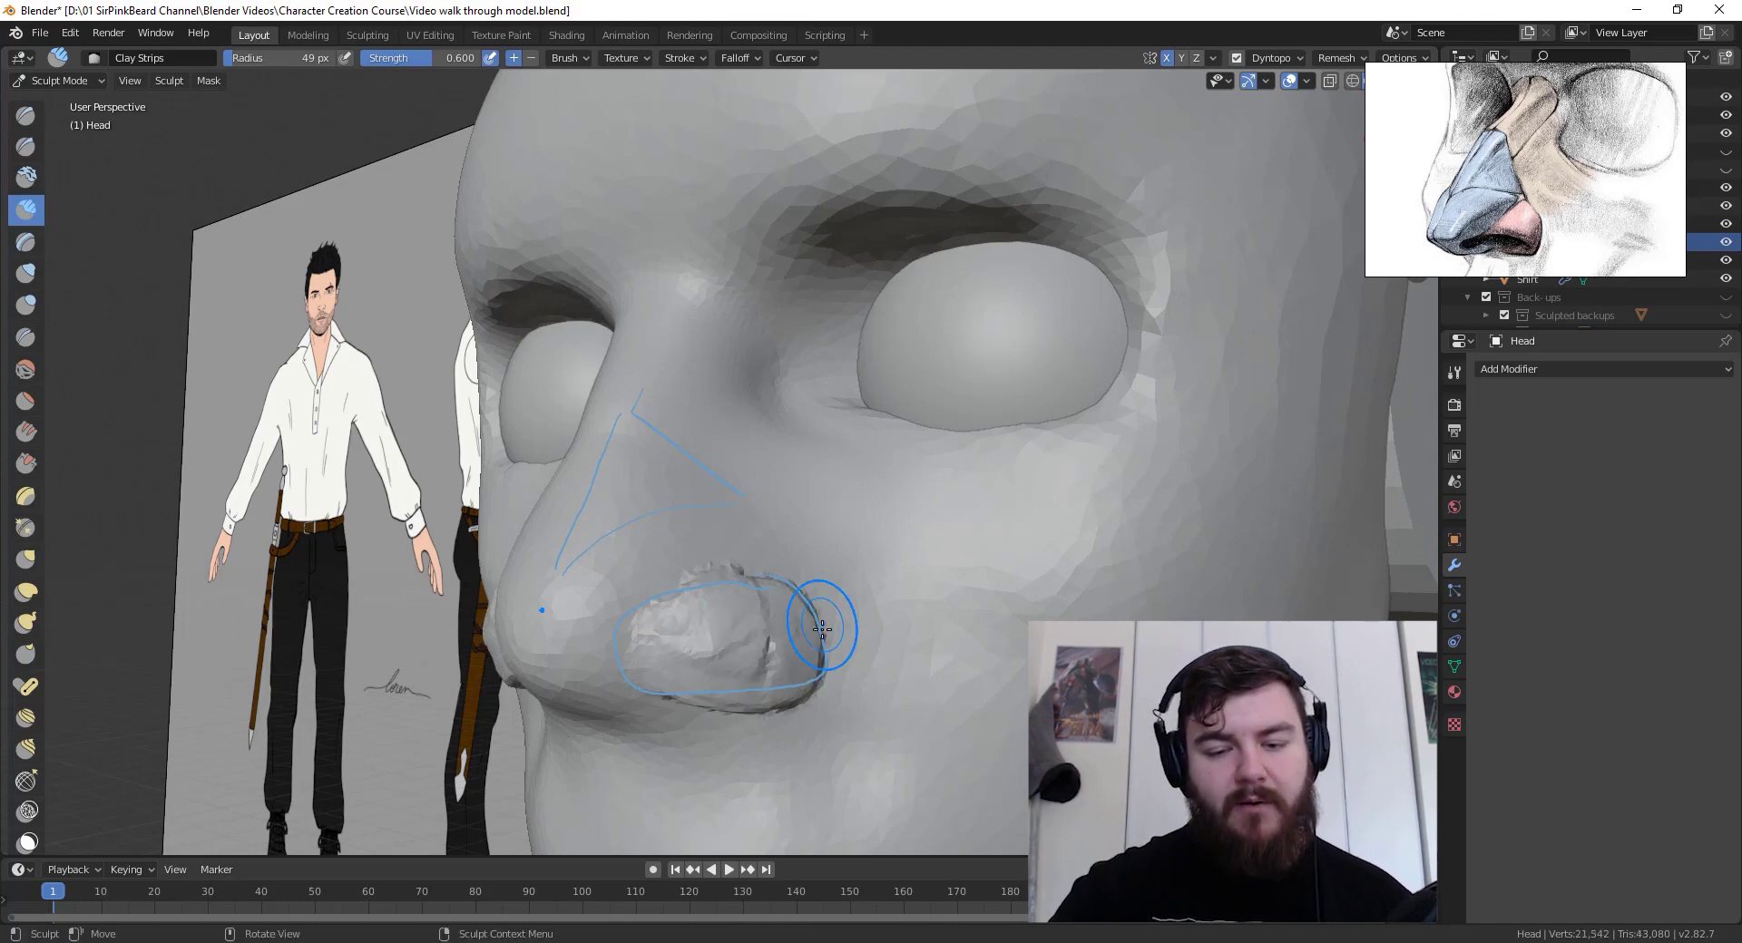
left_click_drag(661, 669, 711, 630)
middle_click_drag(711, 629, 777, 634)
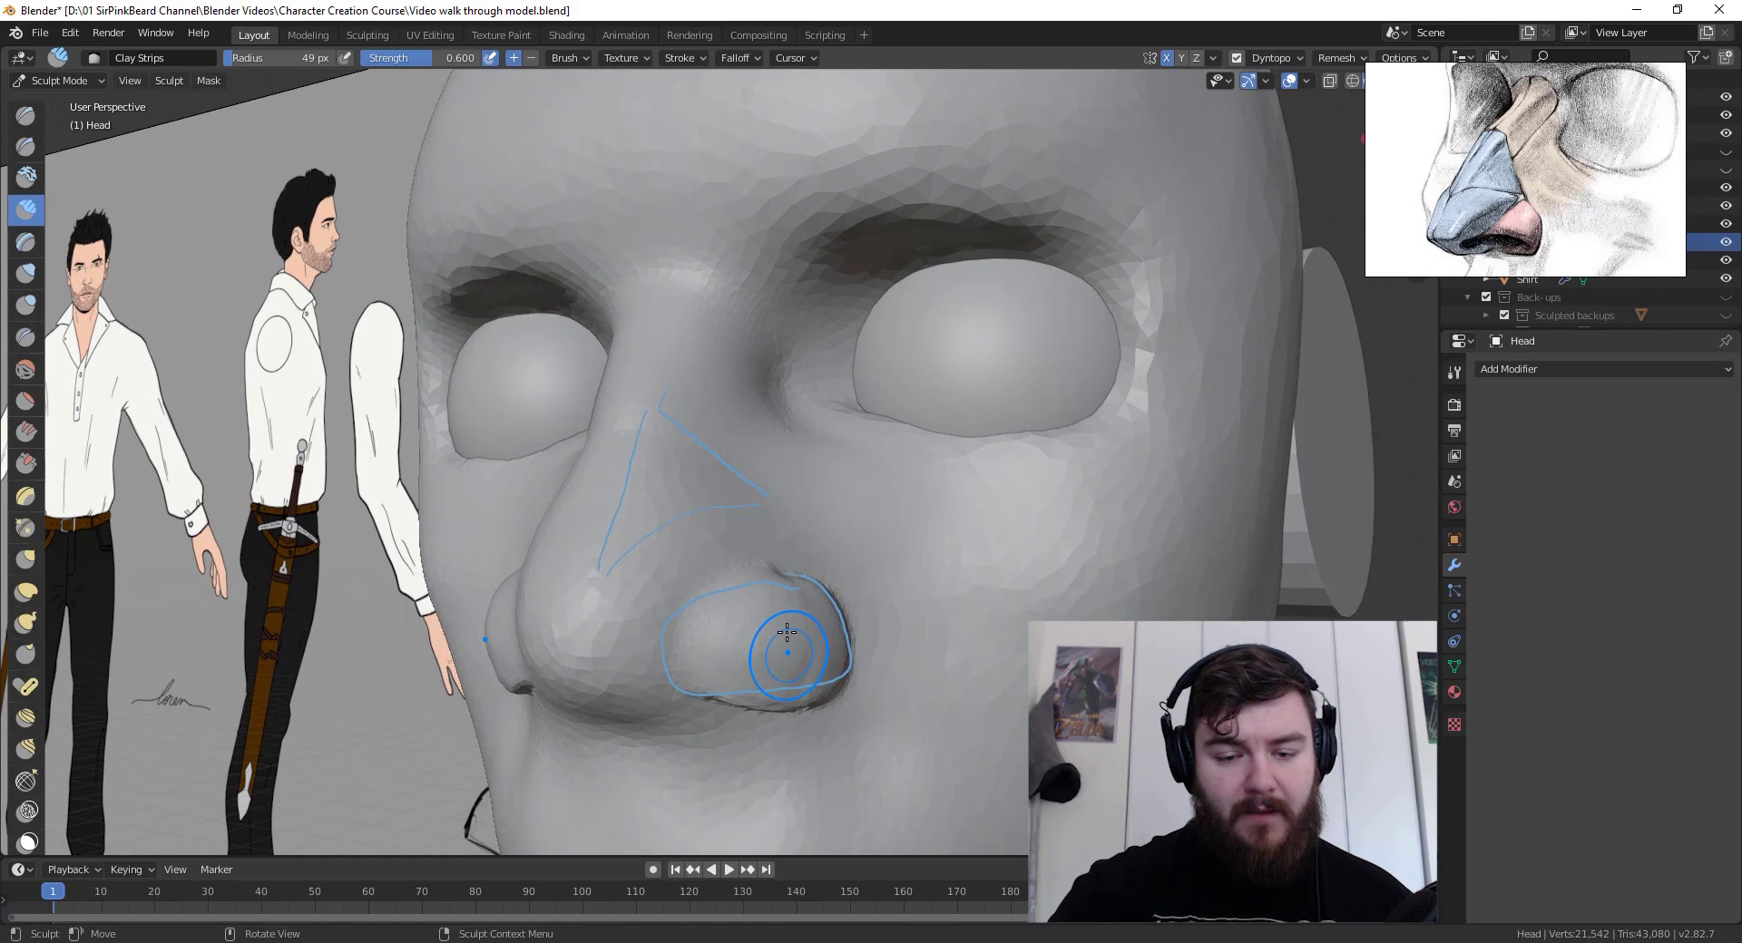
Step: Build up the tip cartilage in front of the nostril wing and the side cartilage above it with Clay Strips
left_click_drag(608, 615, 595, 680)
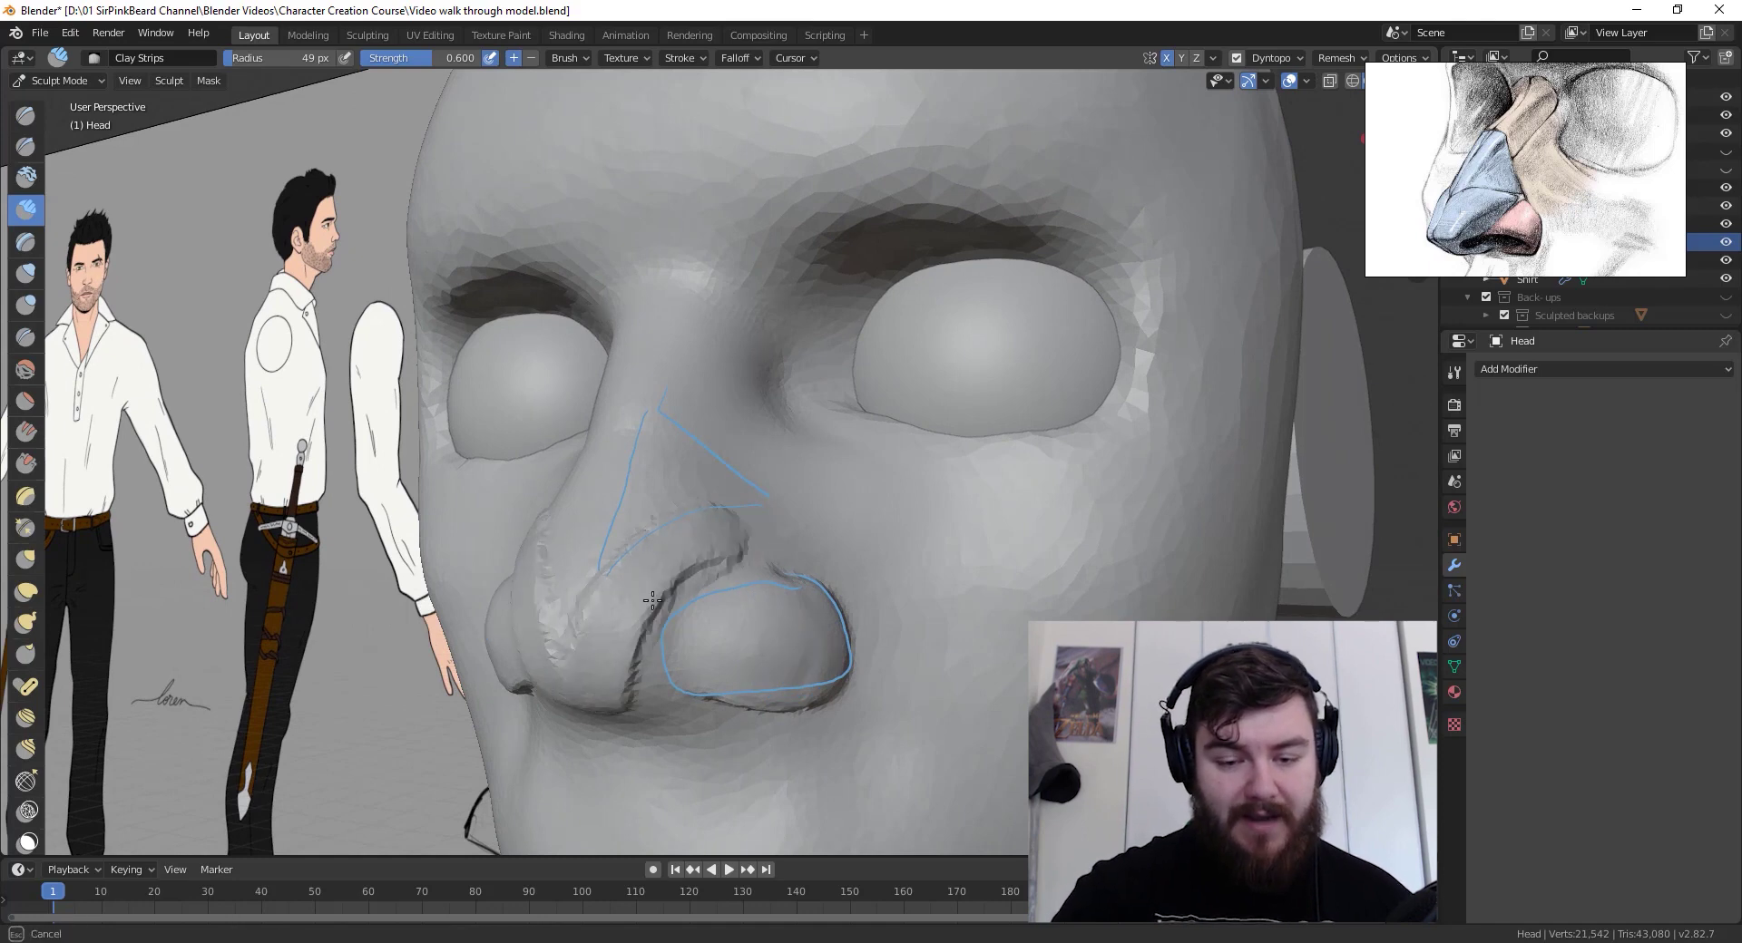
middle_click_drag(670, 662, 777, 546)
left_click_drag(775, 564, 760, 626)
mouse_move(760, 626)
middle_mouse_down()
mouse_move(772, 669)
mouse_move(778, 655)
middle_mouse_up()
left_click_drag(778, 655, 783, 572)
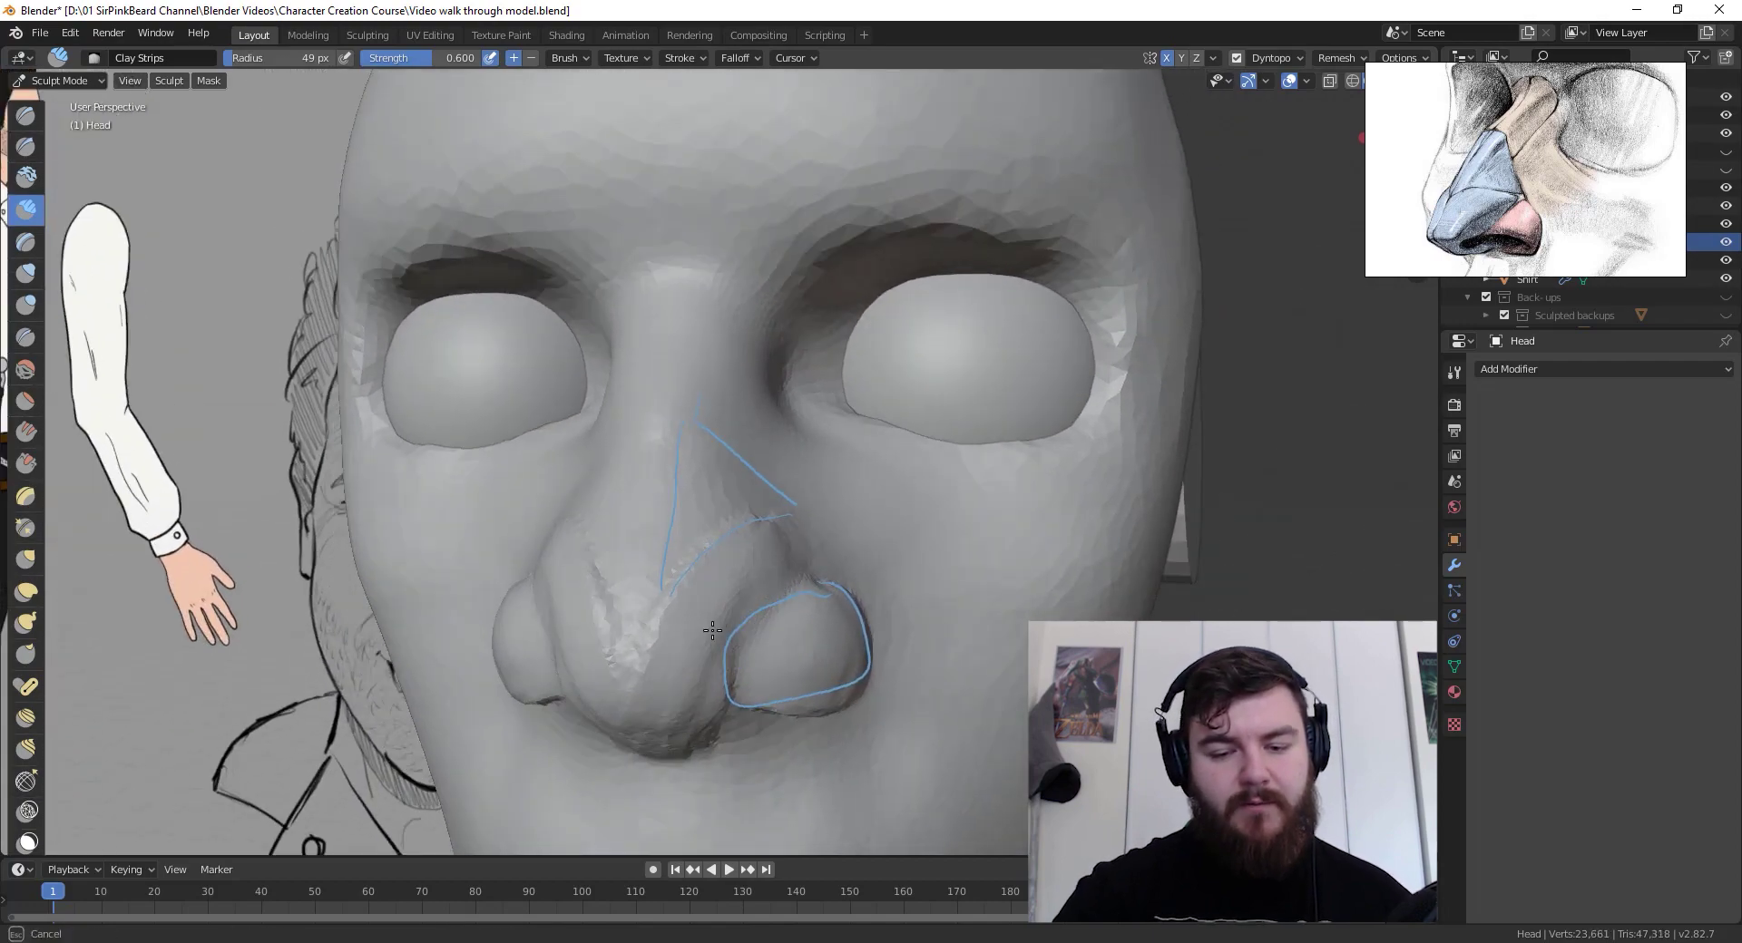
middle_click_drag(712, 630, 668, 611)
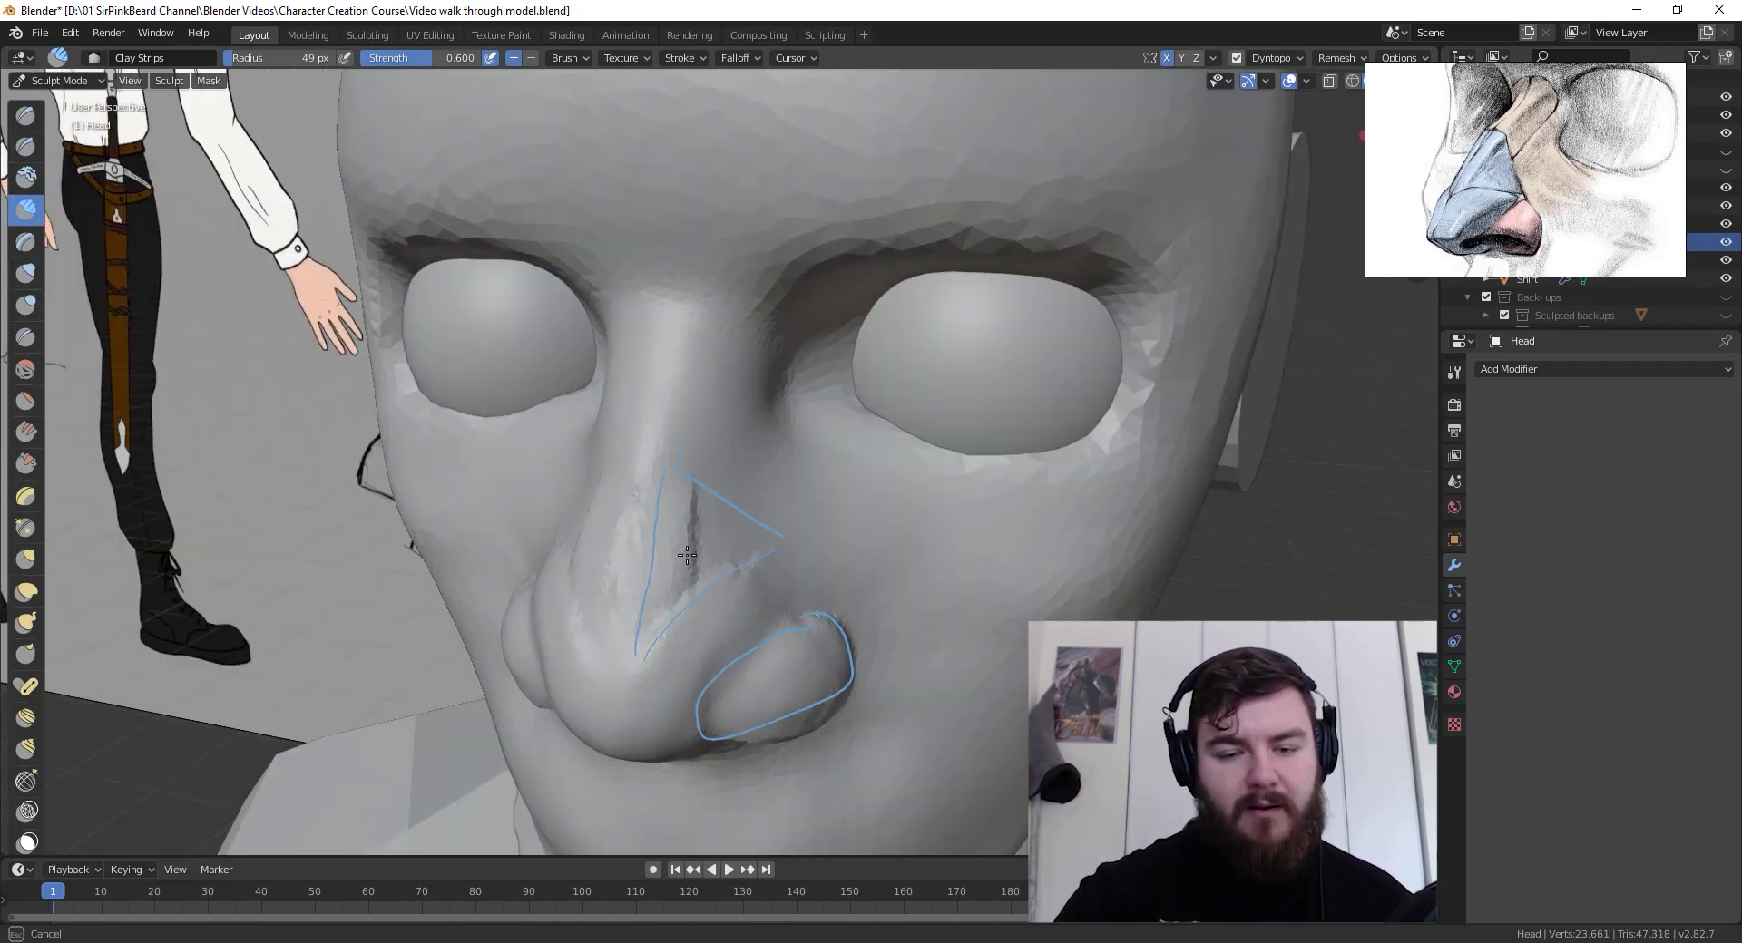
mouse_move(731, 546)
left_mouse_down()
mouse_move(632, 591)
mouse_move(718, 549)
left_mouse_up()
Step: Adjust the shape of the nose from the front with the Grab brush at a 115 px radius
scroll(848, 579, "down", 6)
mouse_move(847, 579)
middle_mouse_down()
mouse_move(874, 614)
mouse_move(941, 580)
middle_mouse_up()
scroll(874, 615, "up", 4)
key("g")
mouse_move(778, 531)
left_mouse_down()
mouse_move(746, 536)
mouse_move(762, 515)
left_mouse_up()
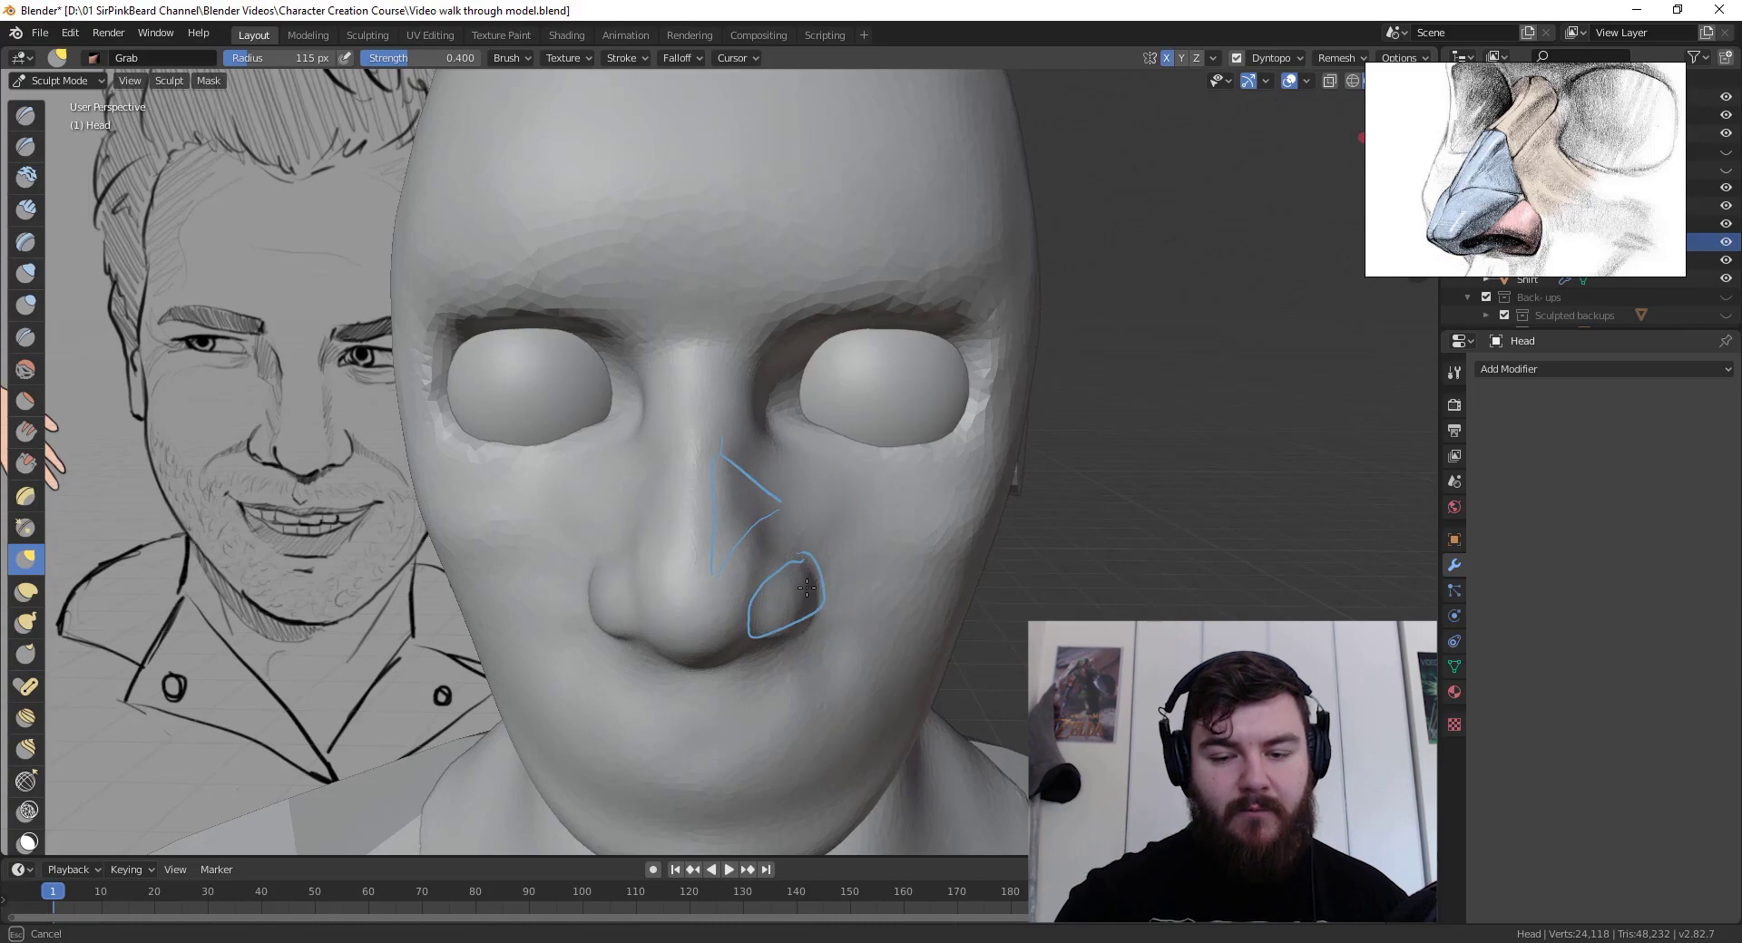
mouse_move(807, 588)
middle_mouse_down()
mouse_move(744, 614)
mouse_move(680, 704)
mouse_move(832, 749)
middle_mouse_up()
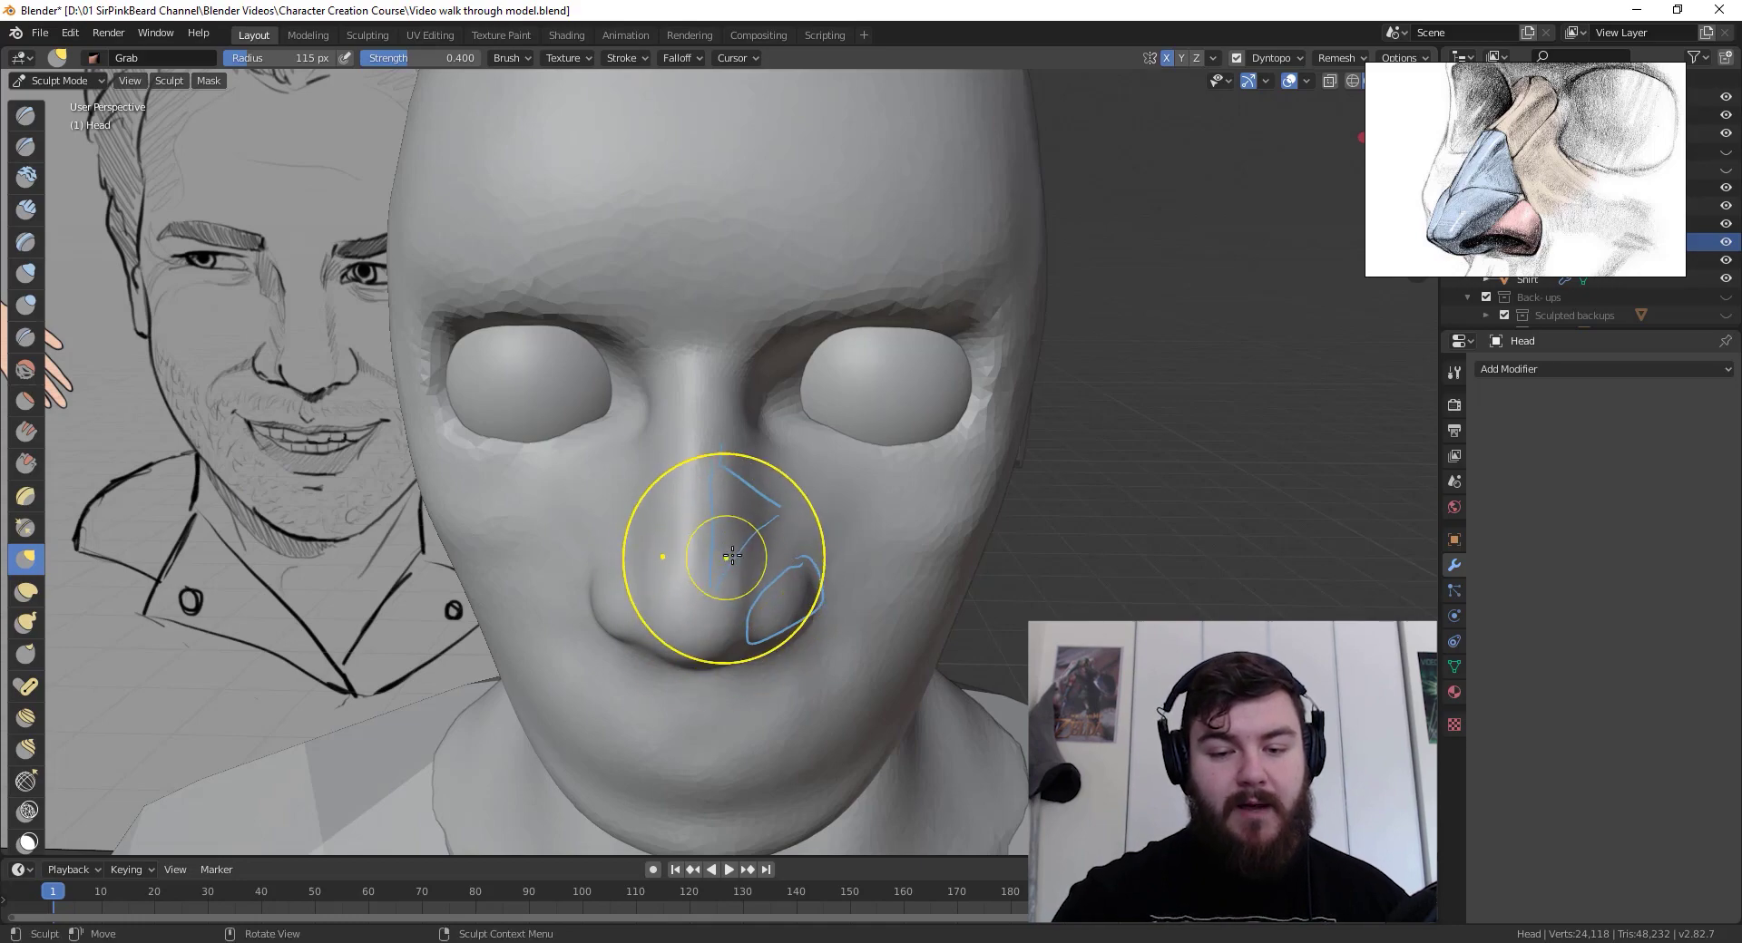
mouse_move(732, 555)
middle_mouse_down()
mouse_move(723, 575)
mouse_move(817, 595)
mouse_move(980, 567)
mouse_move(766, 579)
mouse_move(692, 454)
mouse_move(727, 556)
mouse_move(863, 552)
mouse_move(918, 571)
mouse_move(734, 628)
middle_mouse_up()
Step: Carve the groove where the nostril wing meets the cheek with the Crease brush at a 63 px radius
mouse_move(883, 628)
middle_mouse_down()
mouse_move(669, 704)
mouse_move(719, 510)
middle_mouse_up()
scroll(759, 711, "up", 3)
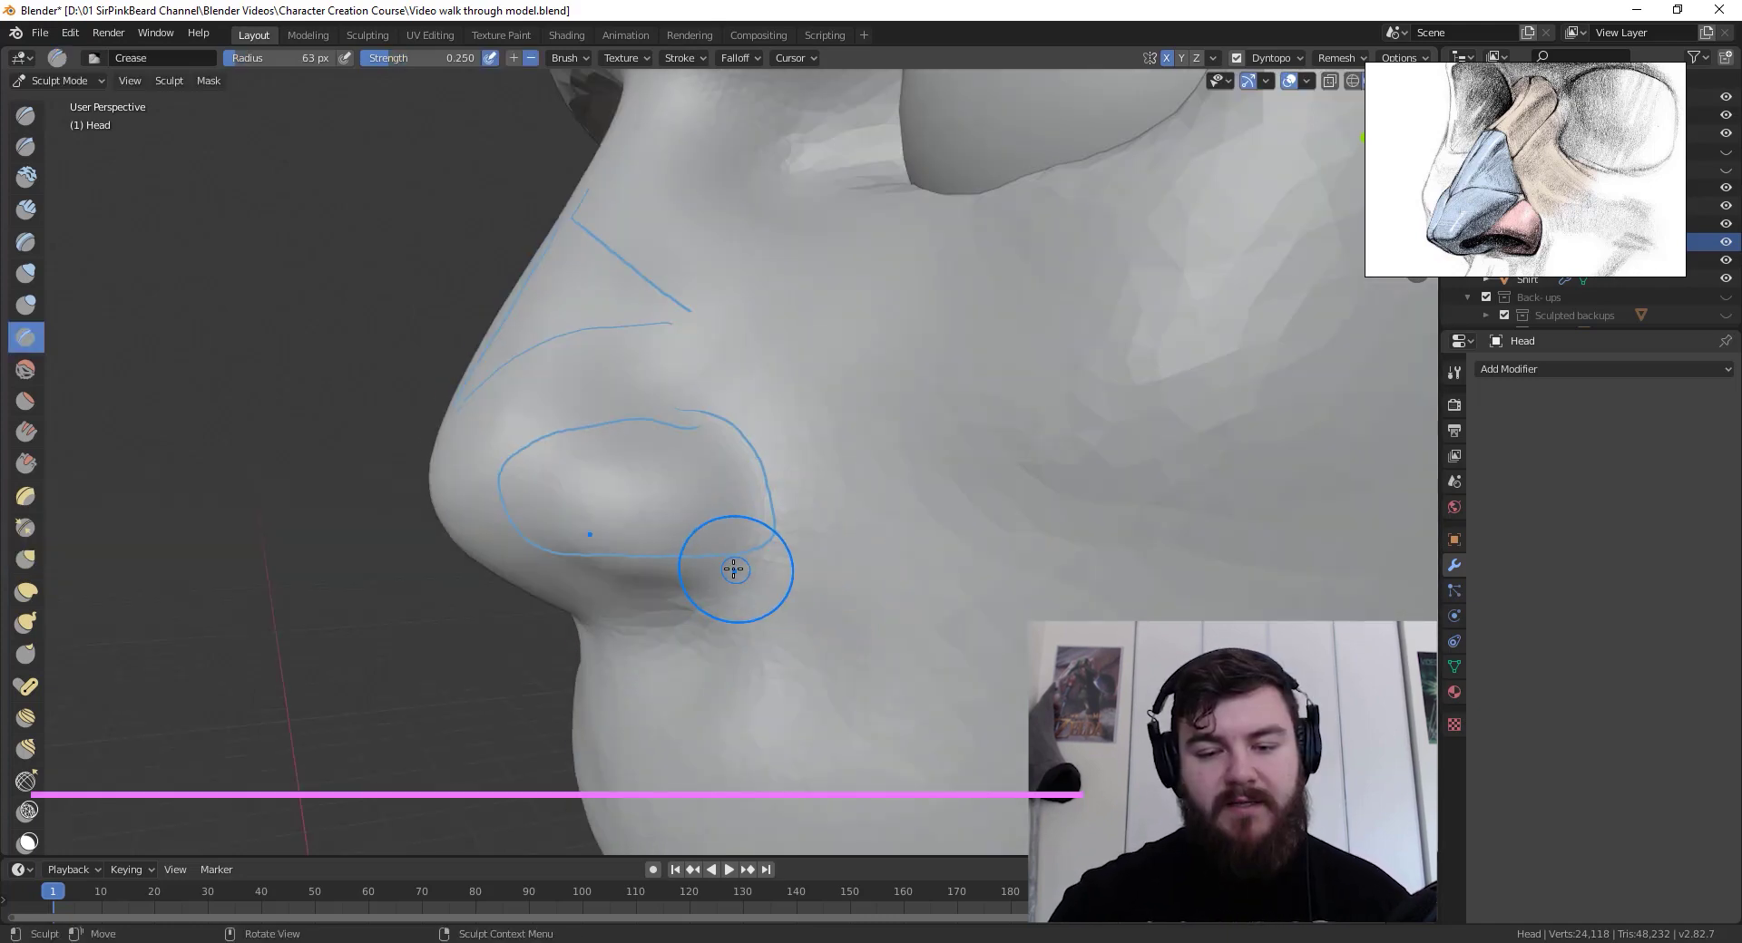
mouse_move(731, 545)
middle_mouse_down()
mouse_move(808, 564)
mouse_move(828, 509)
mouse_move(827, 619)
middle_mouse_up()
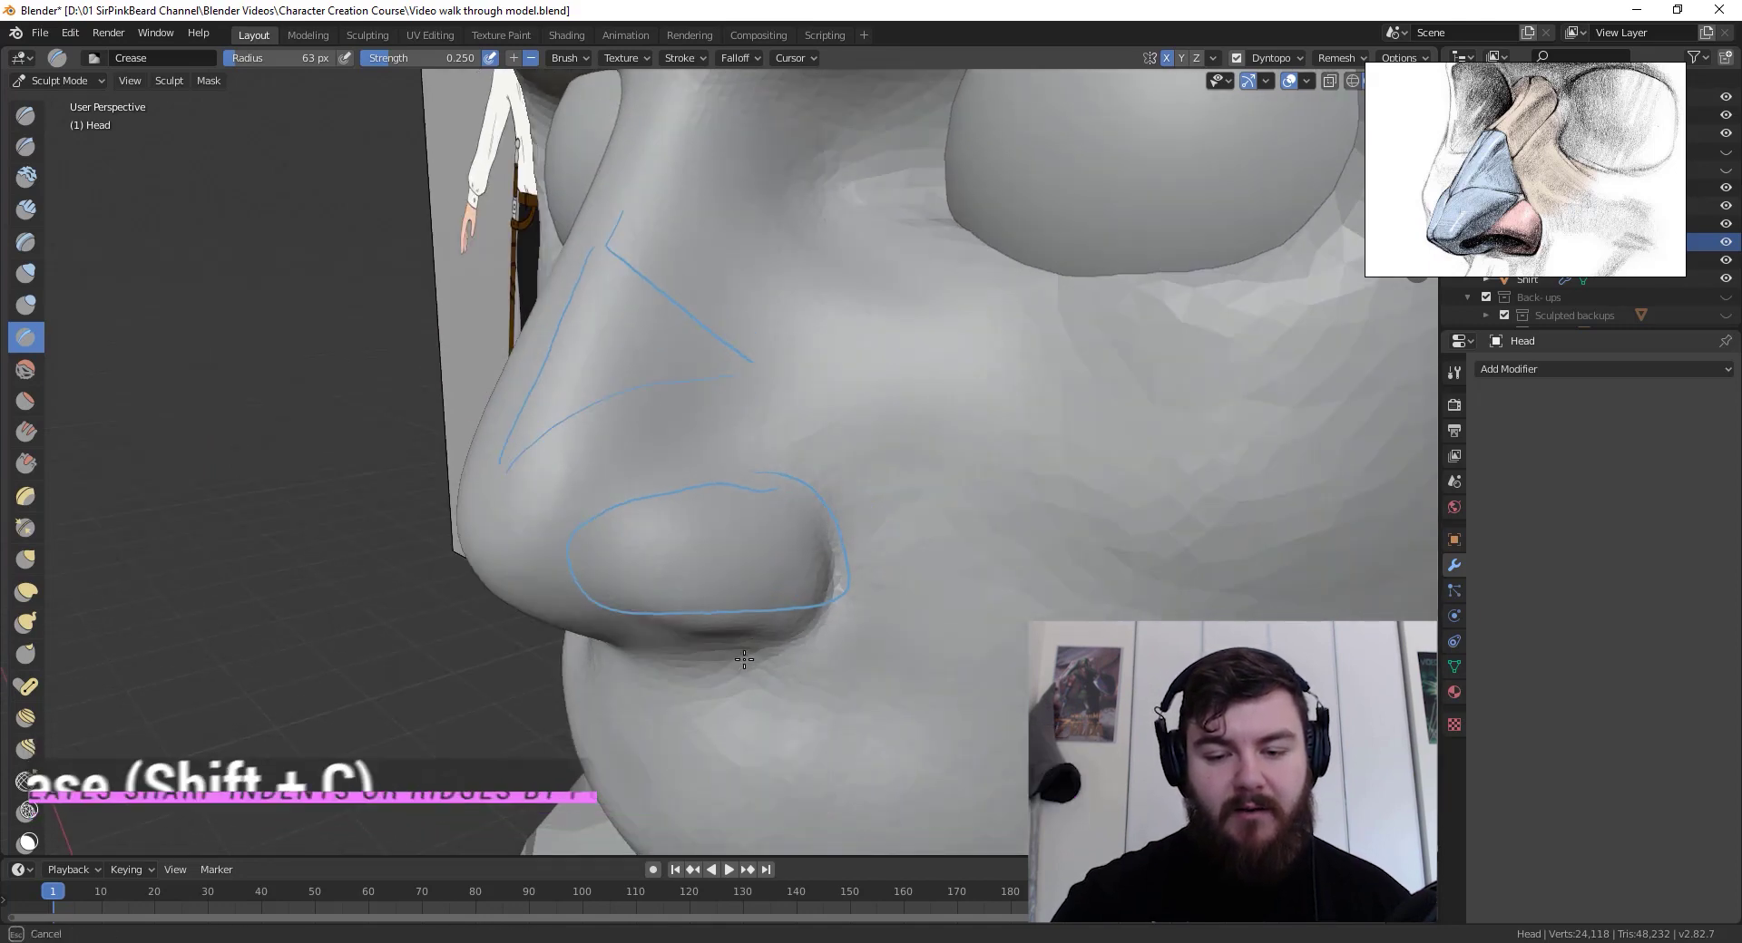
mouse_move(808, 637)
middle_mouse_down()
mouse_move(905, 547)
mouse_move(833, 596)
mouse_move(871, 544)
mouse_move(789, 435)
mouse_move(873, 425)
middle_mouse_up()
Step: Hollow out the nostril on the underside of the nose with the inverted Blob brush at a 63 px radius
left_click(29, 305)
middle_click_drag(804, 350, 801, 351)
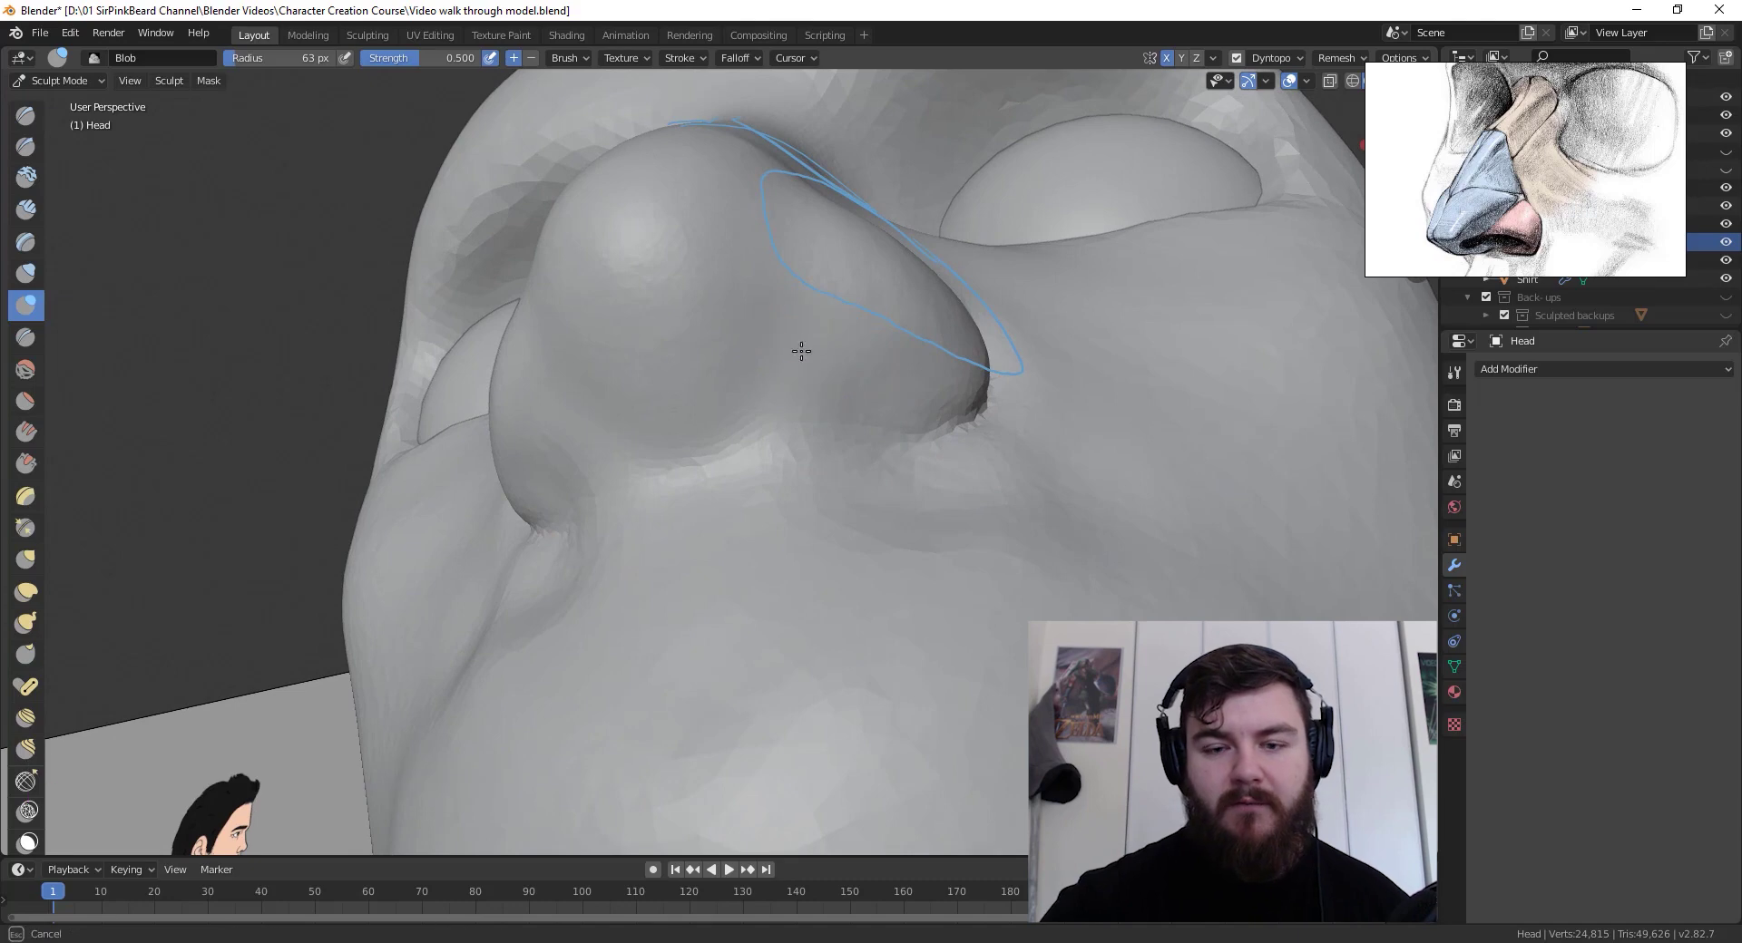
mouse_move(812, 361)
left_mouse_down("ctrl")
mouse_move(800, 338)
mouse_move(774, 357)
mouse_move(867, 362)
mouse_move(798, 359)
mouse_move(779, 332)
mouse_move(773, 390)
left_mouse_up("ctrl")
mouse_move(1009, 544)
middle_mouse_down()
mouse_move(1016, 635)
mouse_move(1039, 635)
mouse_move(862, 614)
mouse_move(886, 610)
mouse_move(886, 661)
middle_mouse_up()
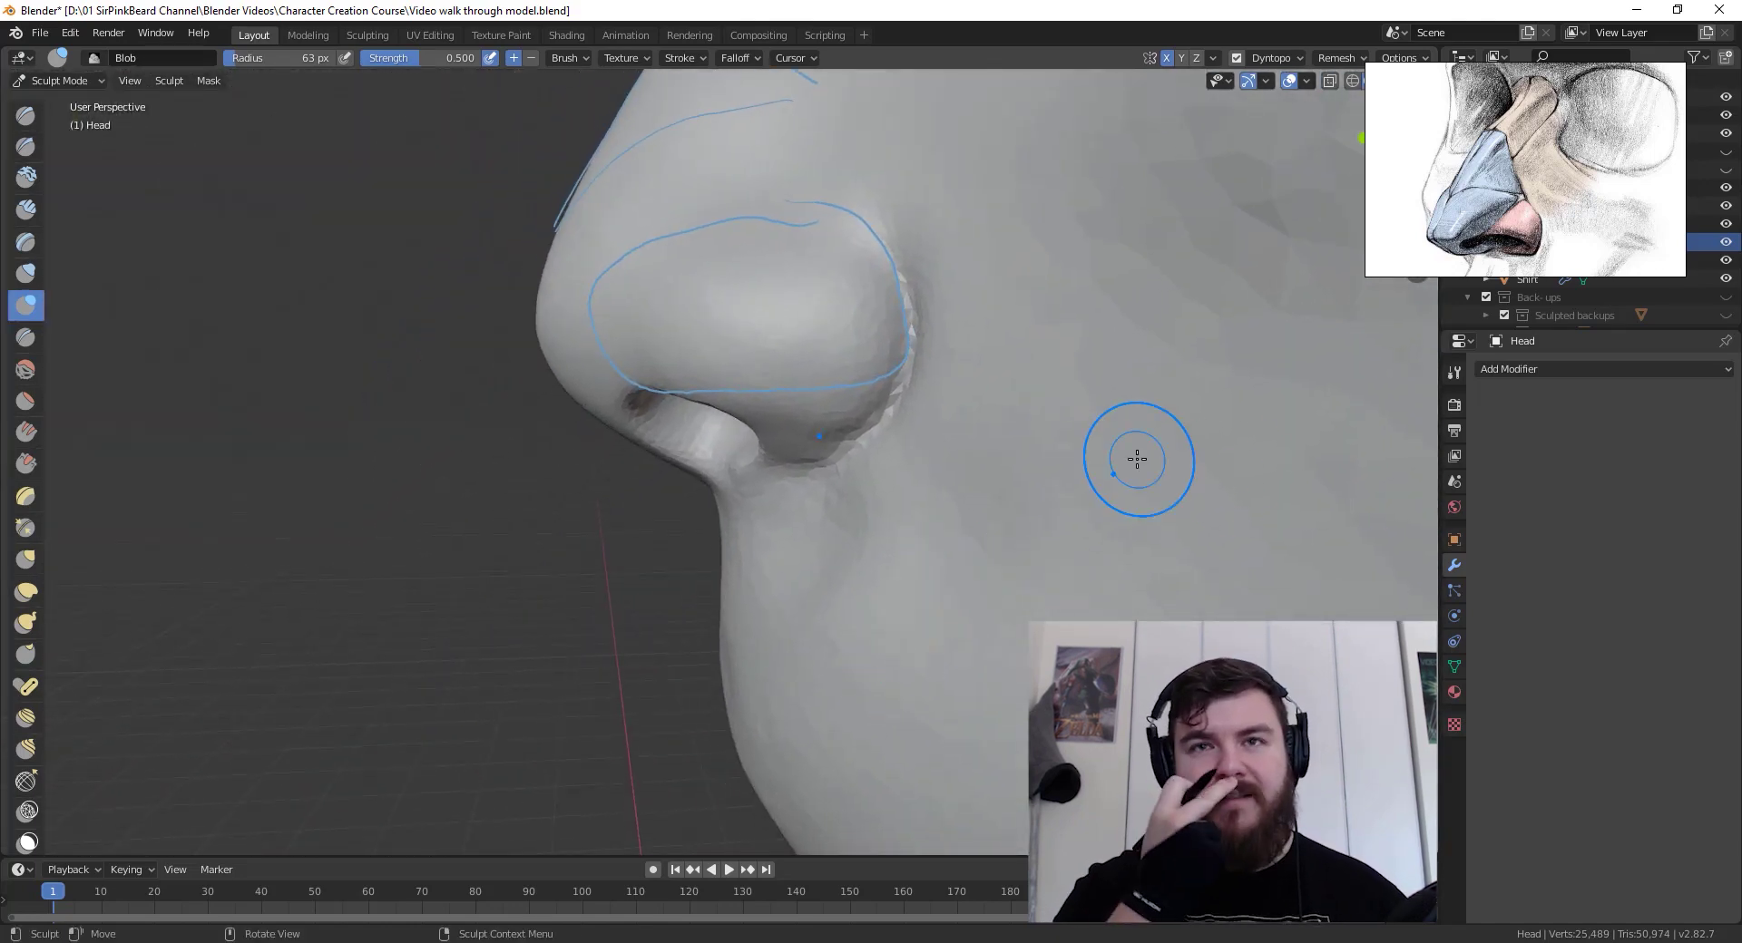
Step: Reshape the columella and the lower rim of the nostril with the Grab brush at a 158 px radius
mouse_move(1137, 459)
middle_mouse_down()
mouse_move(836, 555)
mouse_move(890, 505)
middle_mouse_up()
key("g")
key("f")
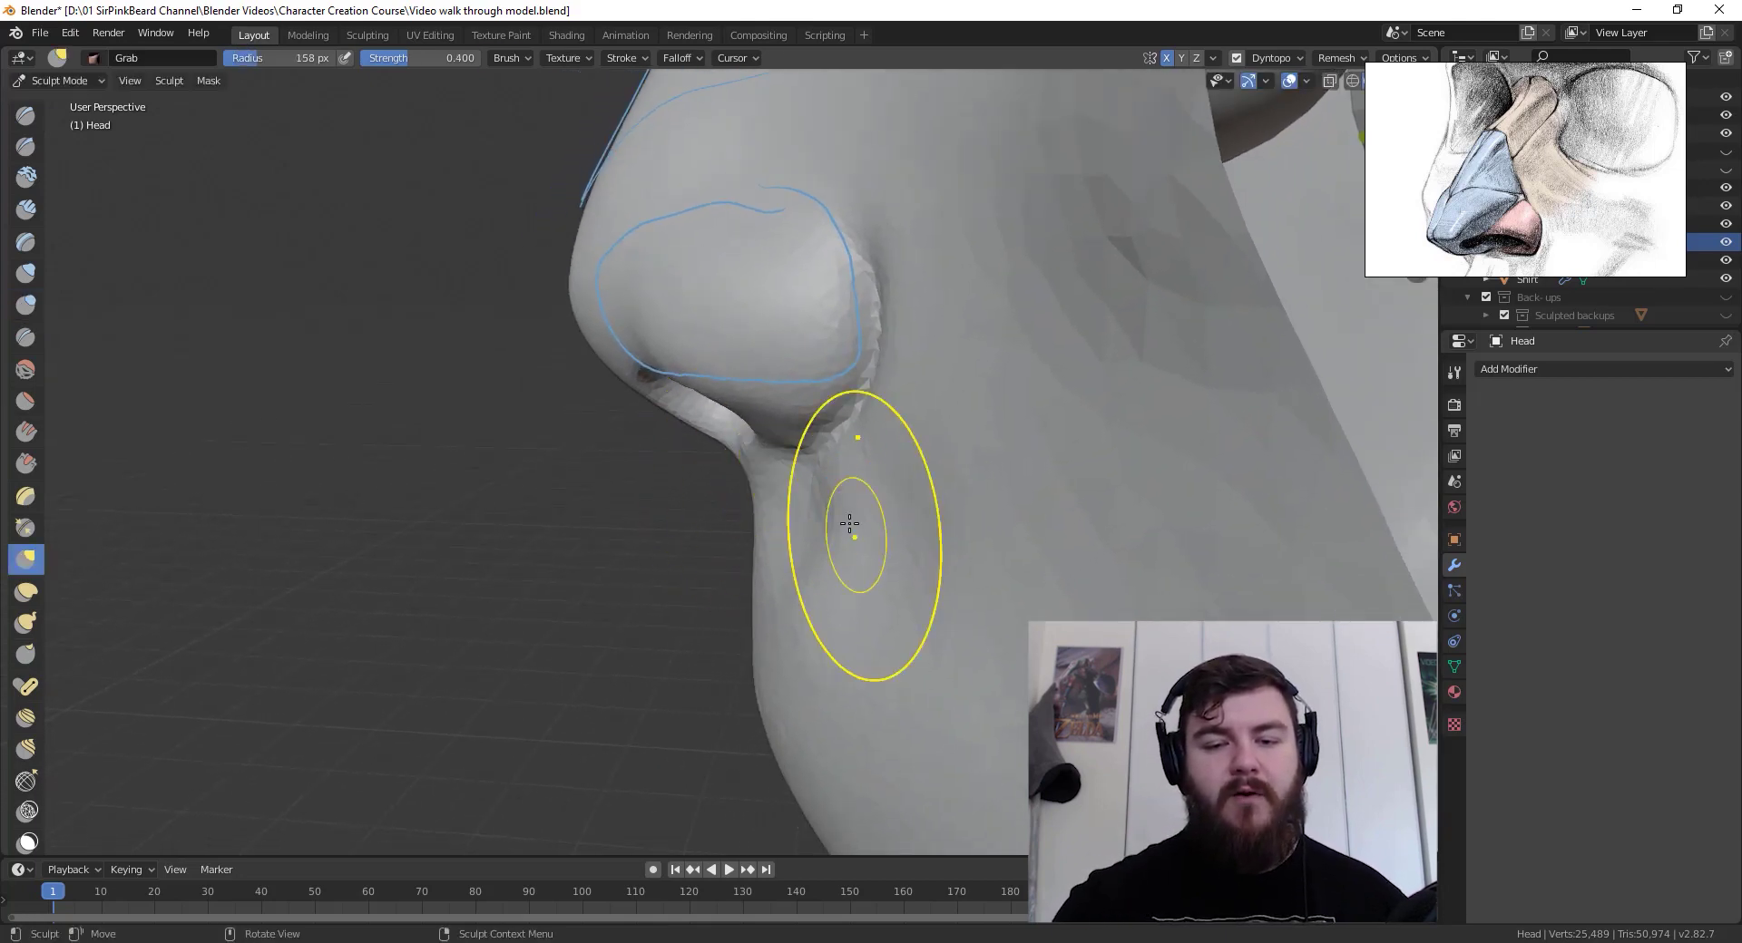
left_click(723, 432)
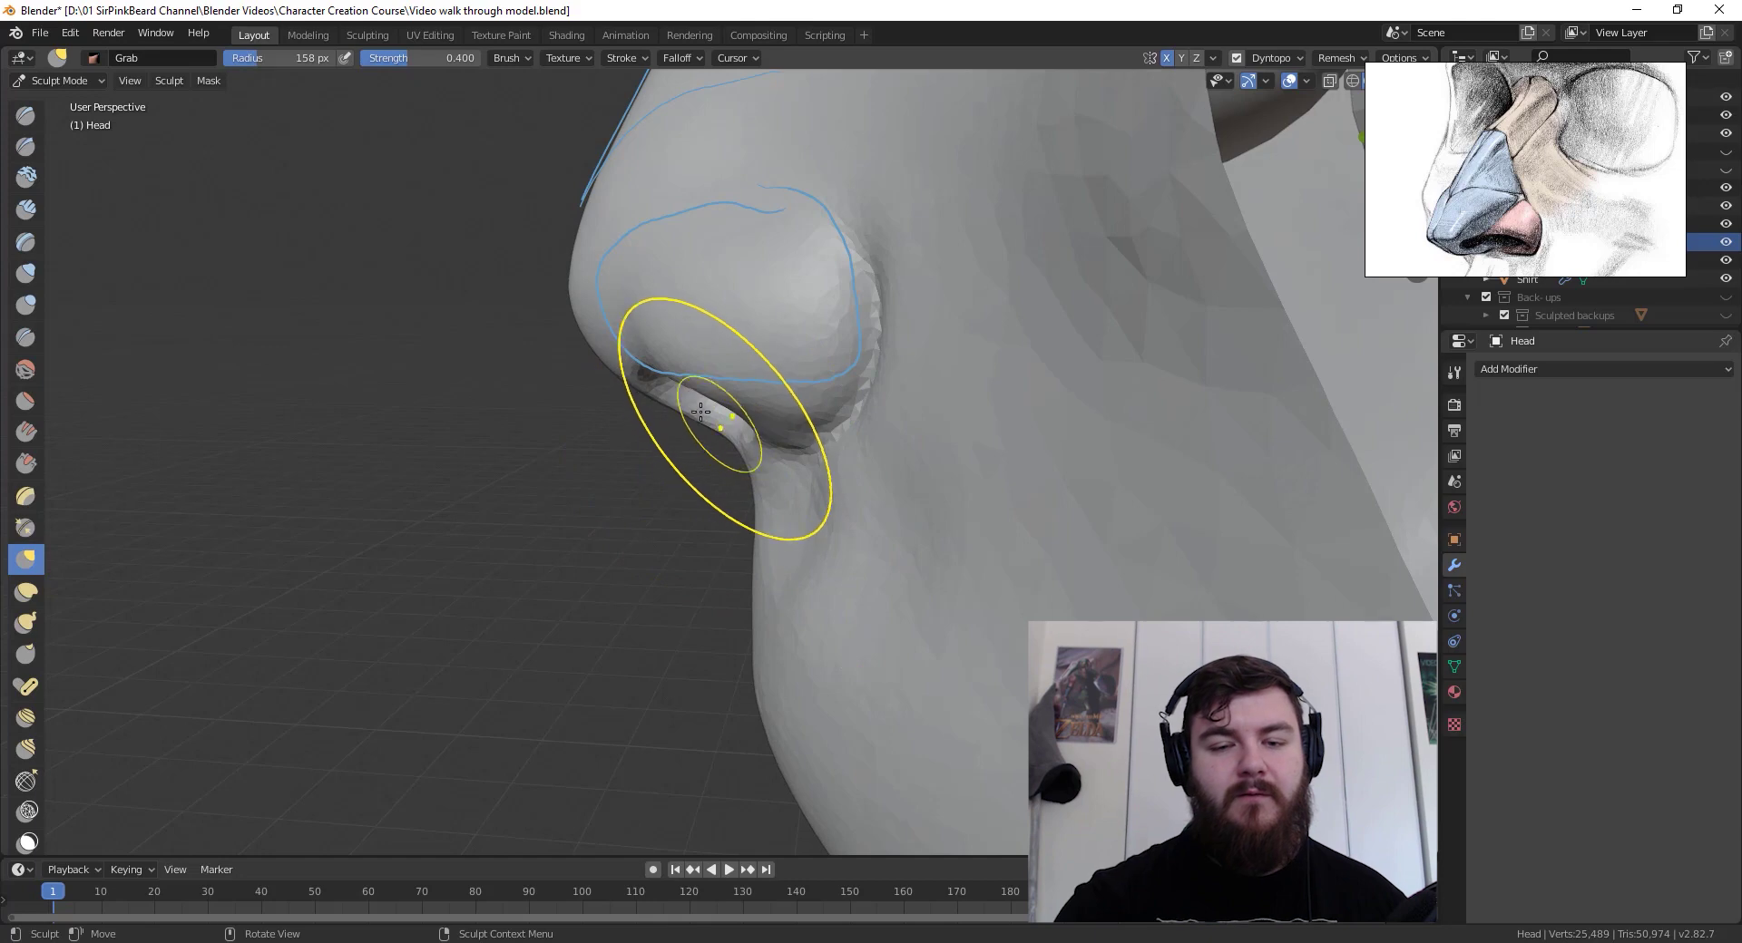
left_click_drag(723, 432, 644, 366)
left_click_drag(646, 365, 670, 372)
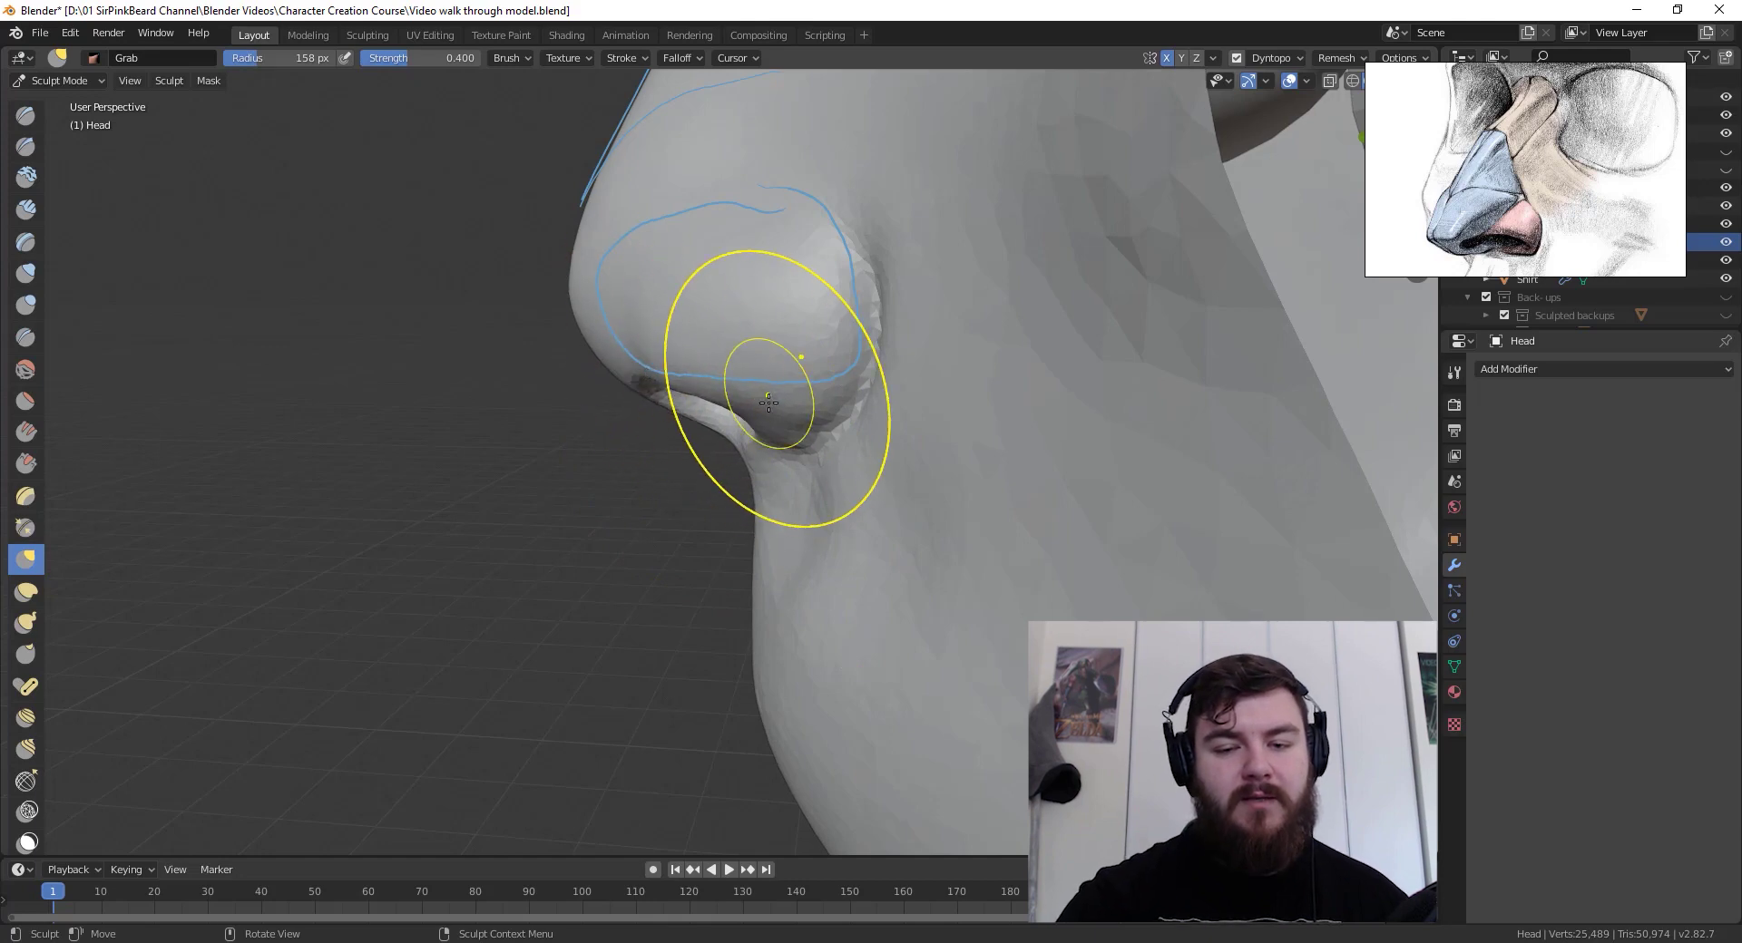
left_click_drag(777, 389, 791, 385)
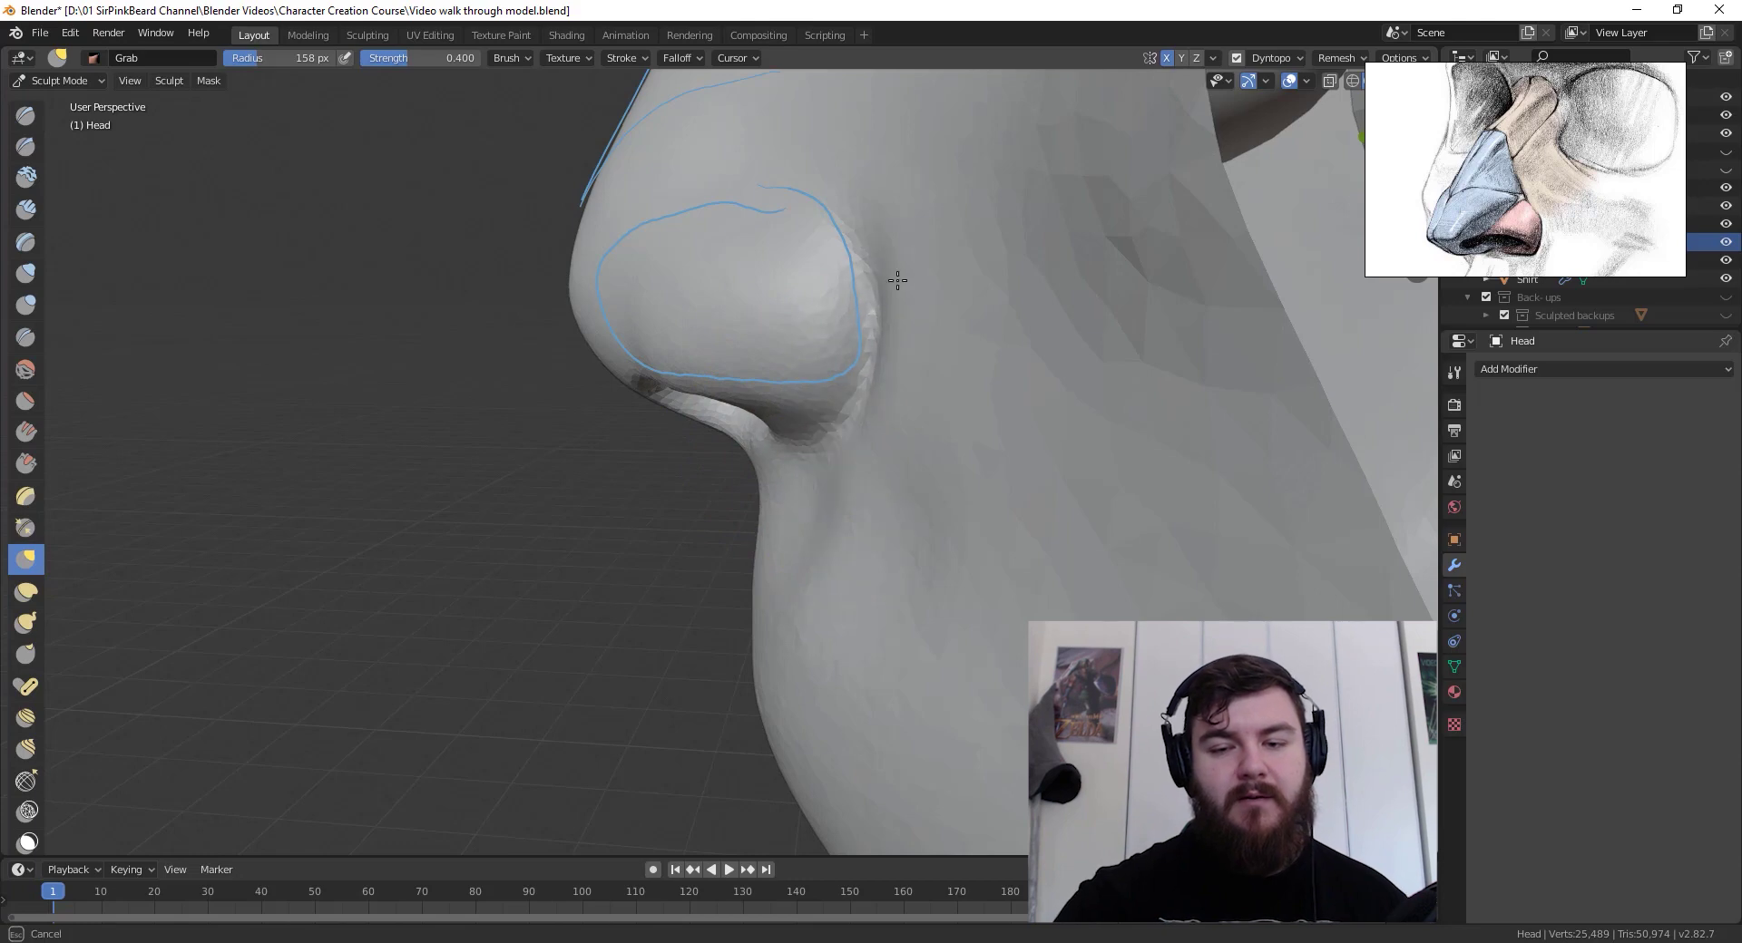
Step: Check the nostrils from below and the front, and clear the remaining annotation lines from the nose
mouse_move(883, 493)
middle_mouse_down()
mouse_move(1052, 460)
mouse_move(1184, 361)
middle_mouse_up()
mouse_move(910, 564)
left_mouse_down()
mouse_move(992, 660)
mouse_move(1029, 675)
mouse_move(1036, 660)
left_mouse_up()
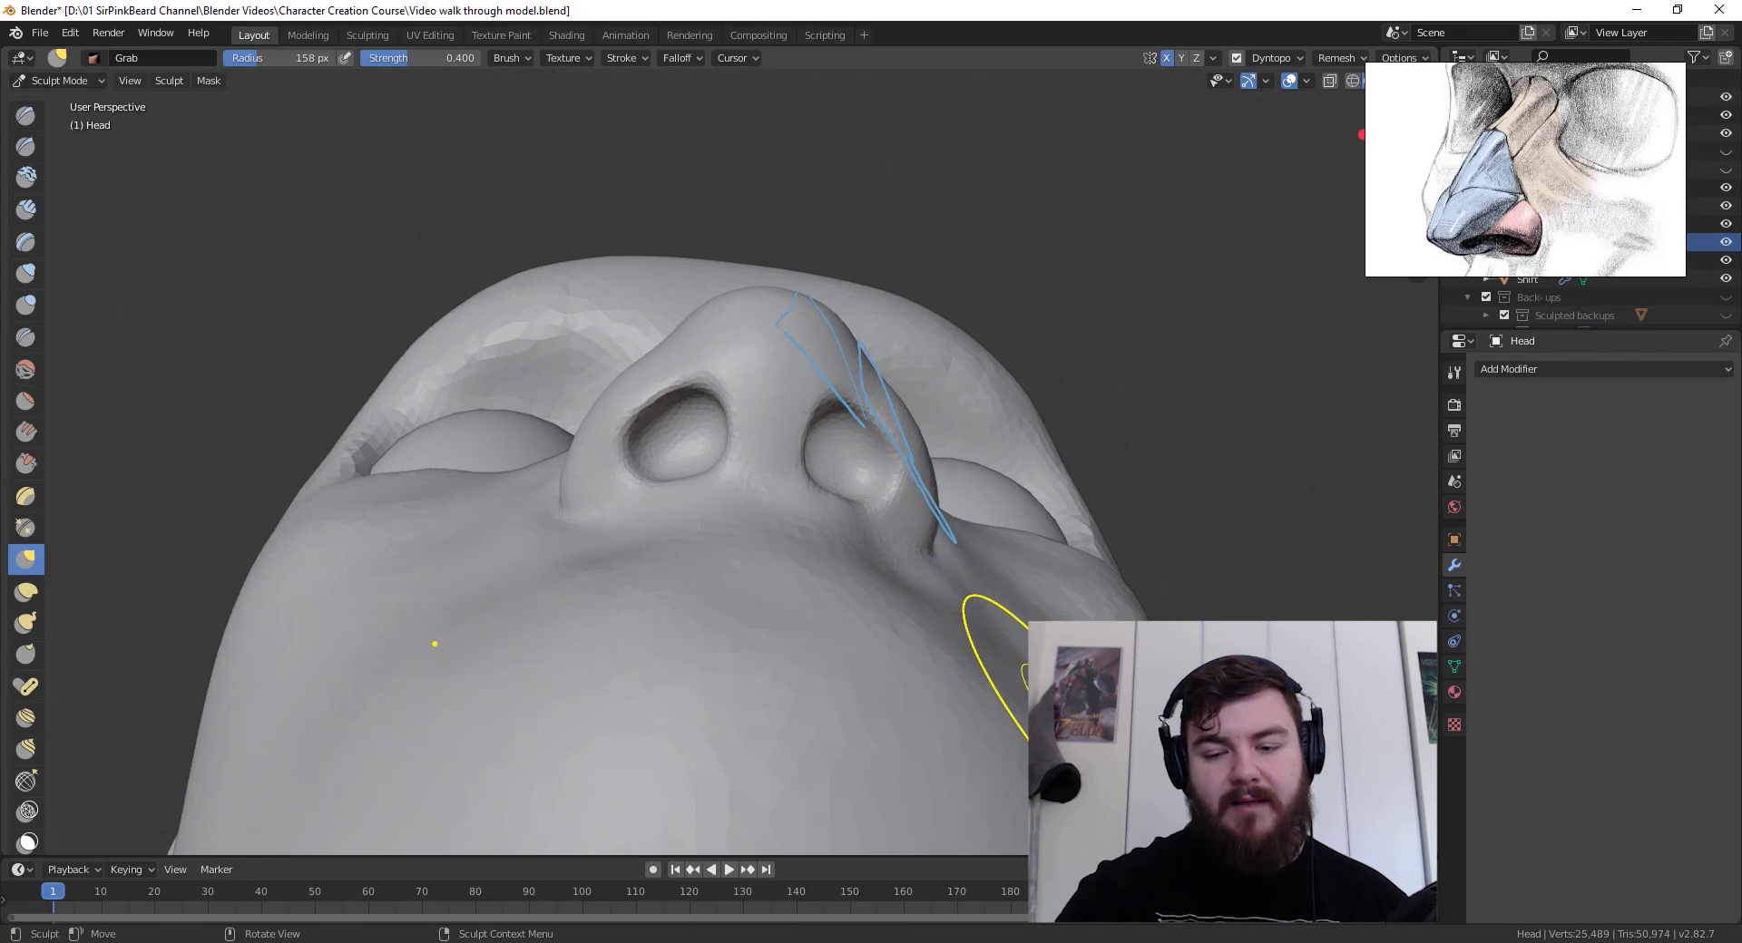
left_click(1048, 677)
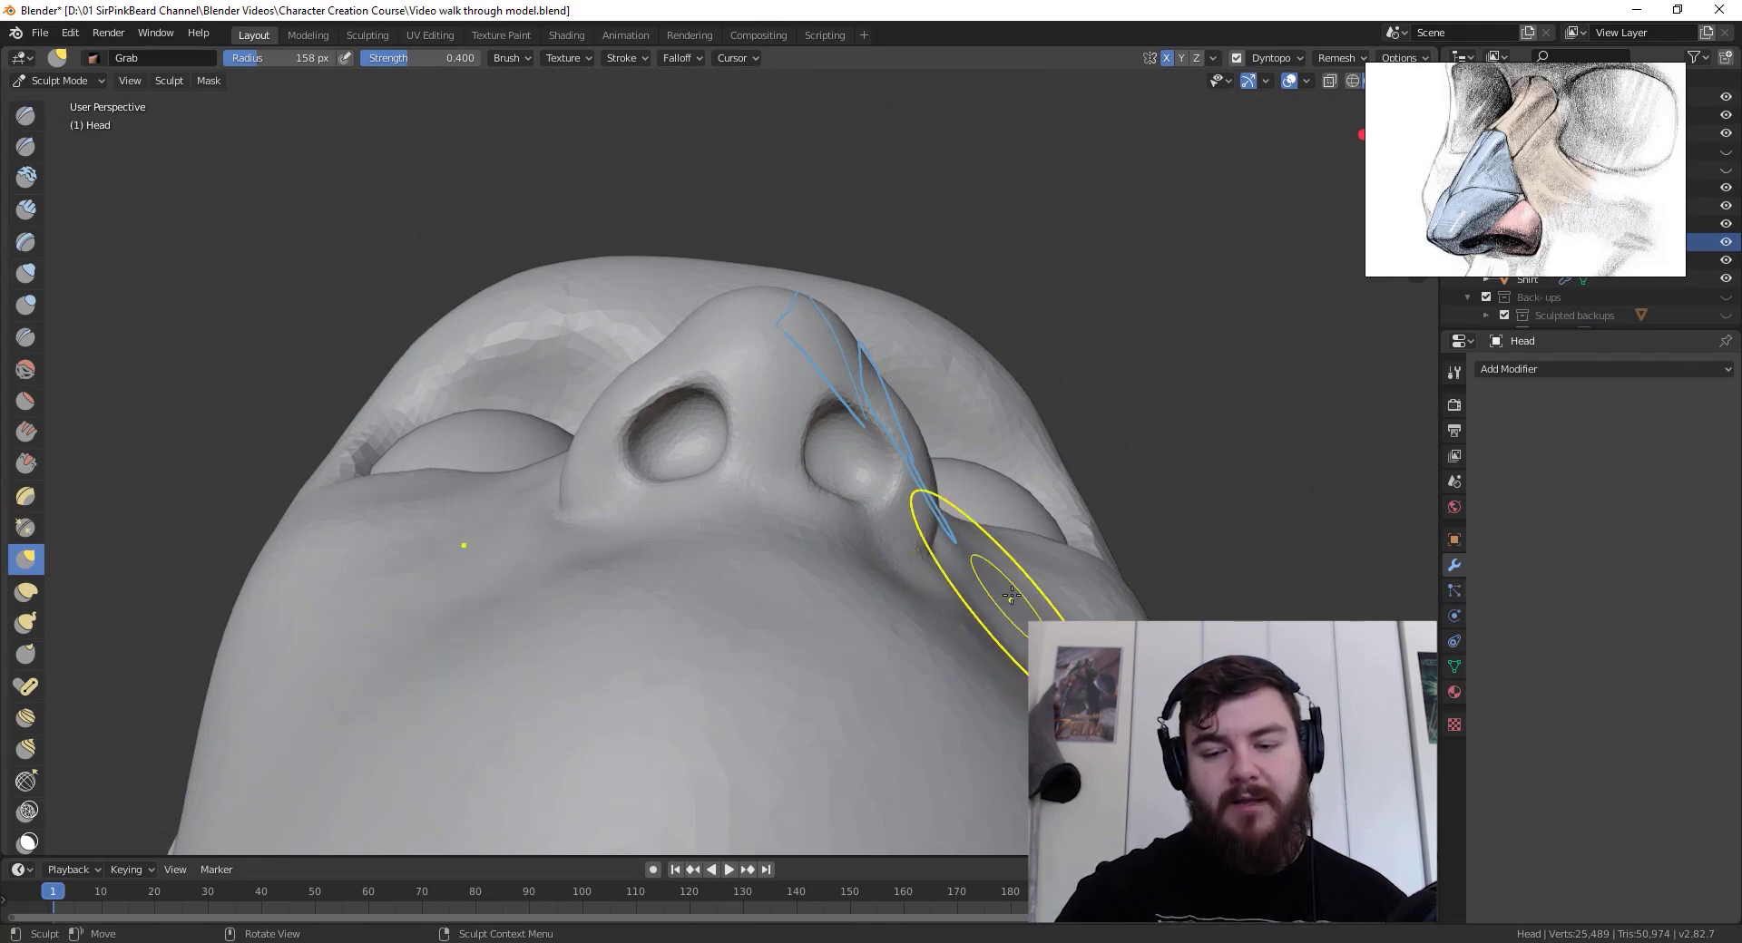
left_click_drag(1043, 591, 1040, 646)
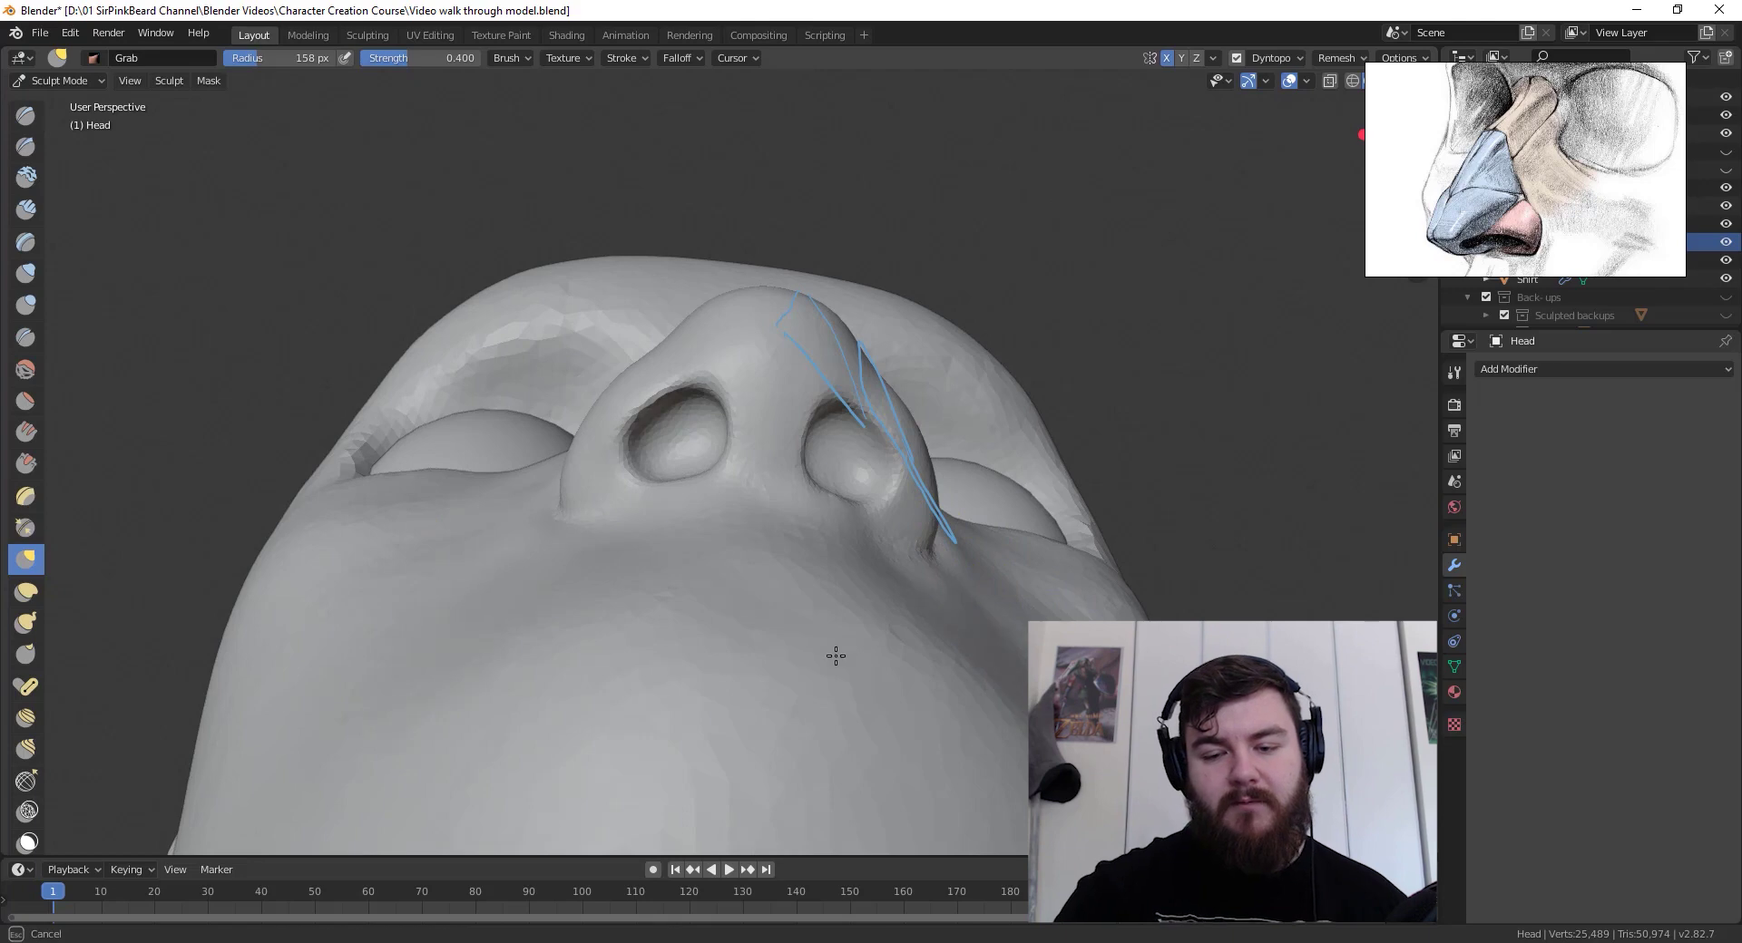
mouse_move(971, 667)
middle_mouse_down()
mouse_move(1006, 640)
mouse_move(1070, 517)
mouse_move(999, 486)
mouse_move(934, 563)
middle_mouse_up()
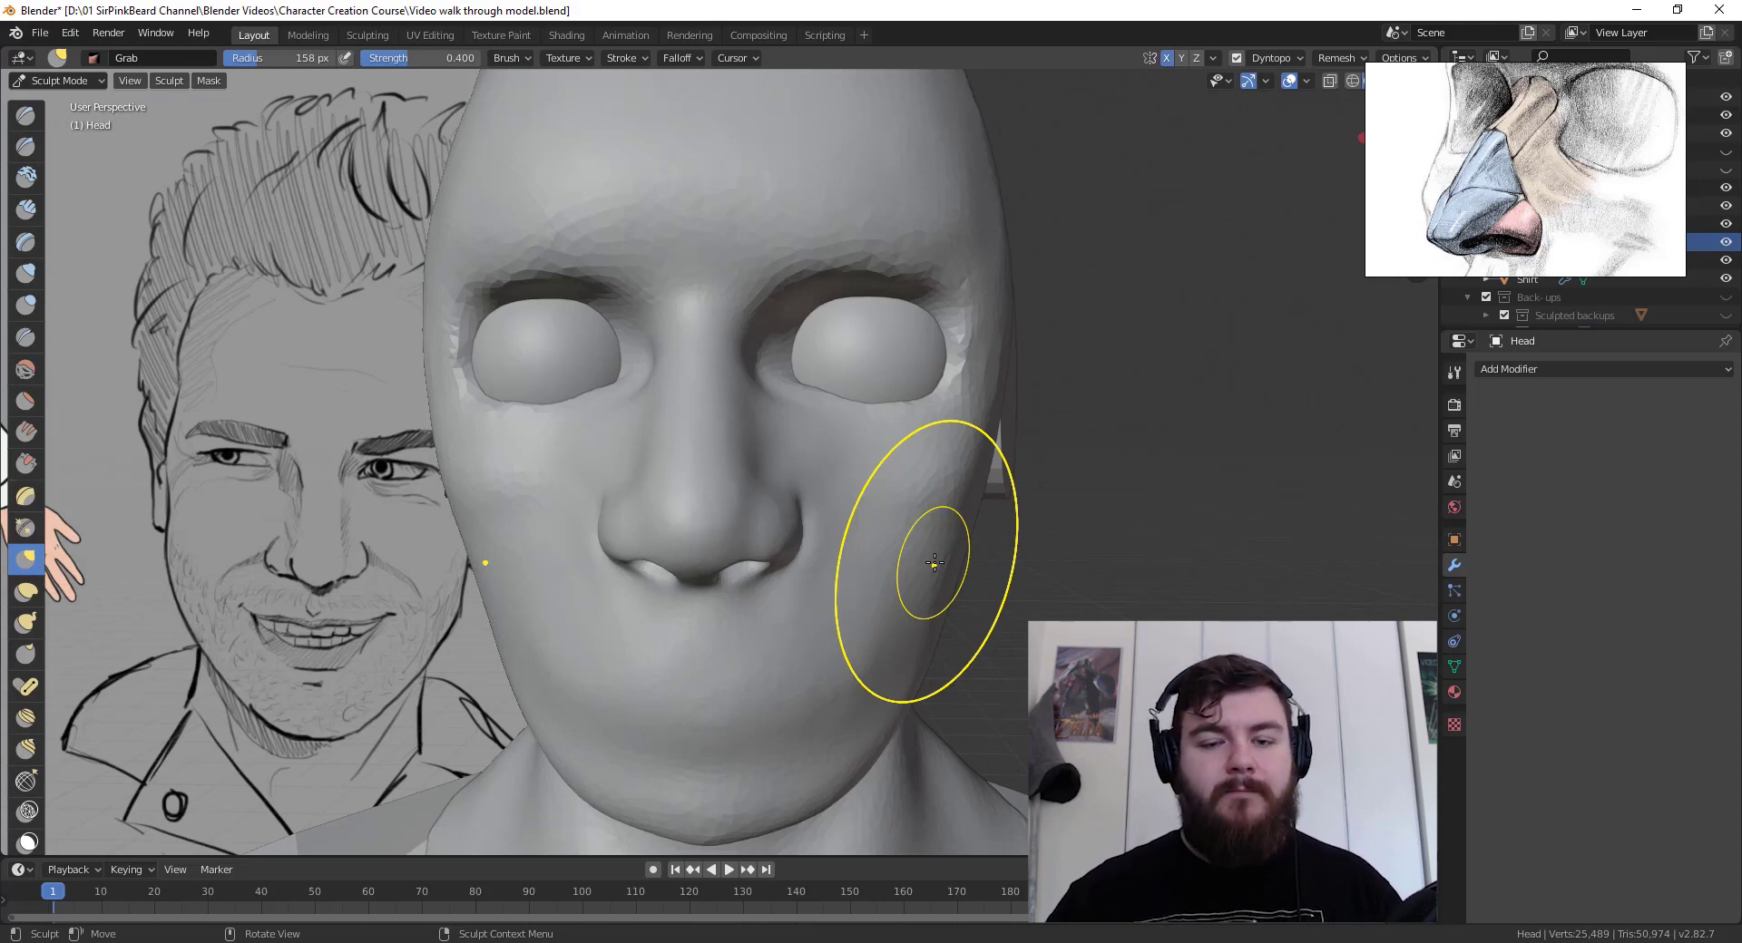
Step: Narrow the nostril wings and the nose bridge with the Elastic Deform brush at a 158 px radius
middle_click_drag(875, 581, 413, 706)
left_click(26, 592)
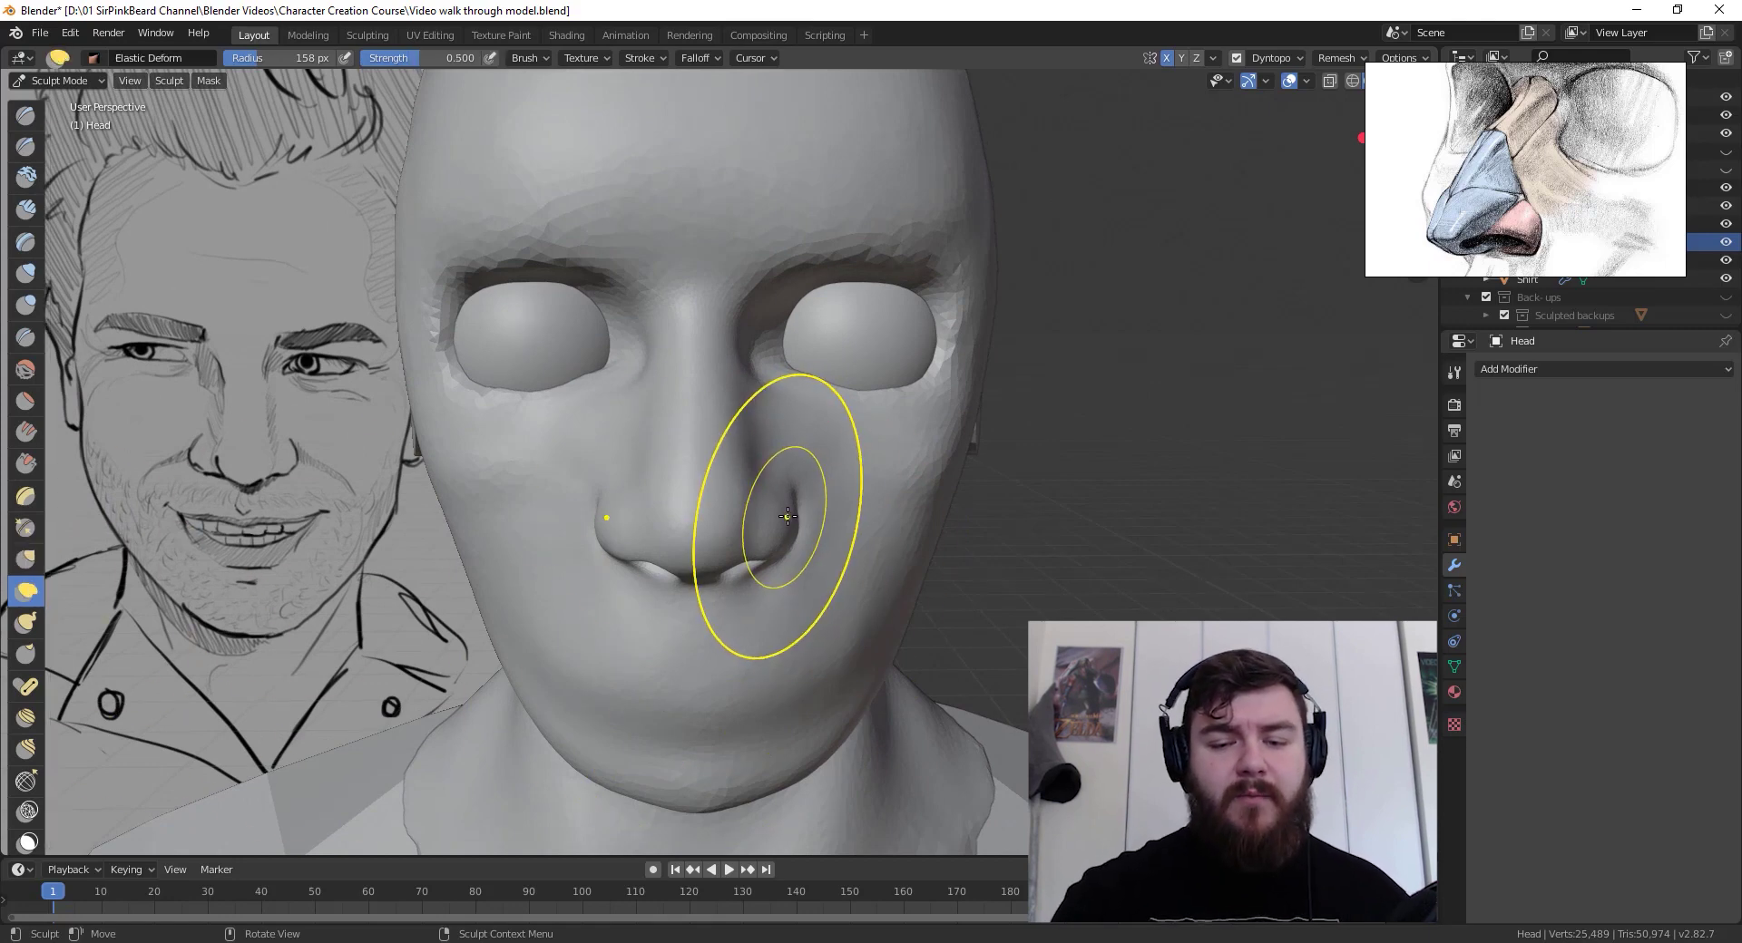
left_click_drag(794, 515, 771, 515)
mouse_move(734, 405)
left_mouse_down()
mouse_move(712, 407)
mouse_move(725, 410)
left_mouse_up()
left_click_drag(744, 352, 731, 358)
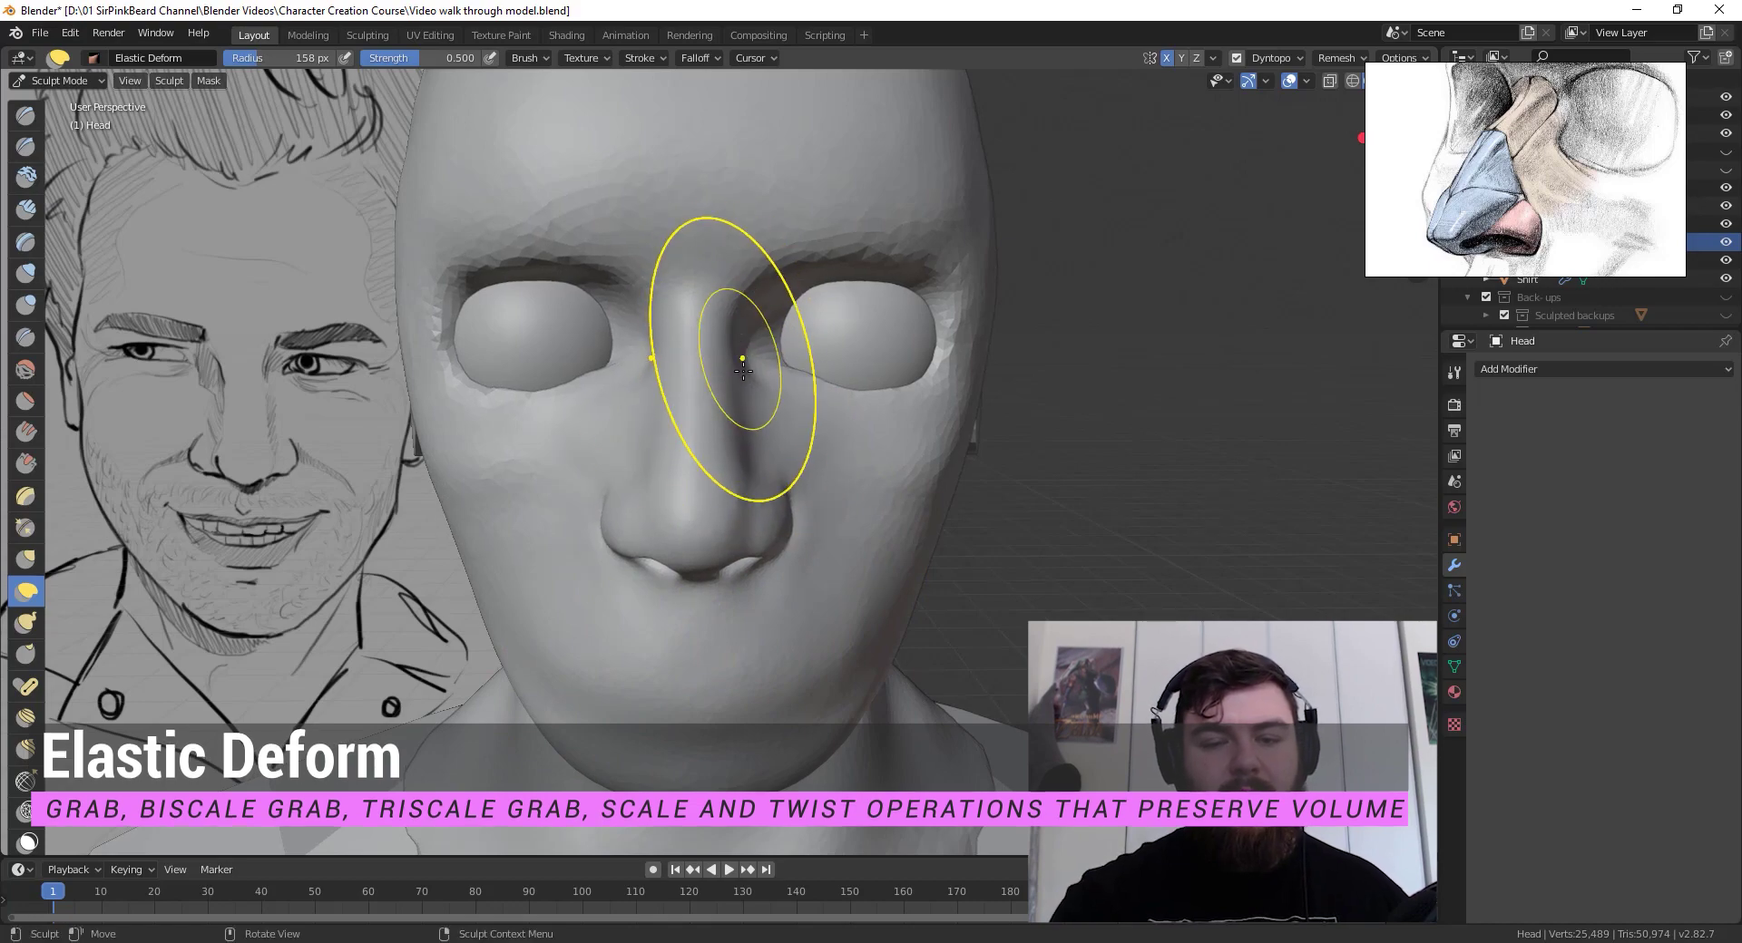
mouse_move(777, 485)
middle_mouse_down()
mouse_move(661, 554)
mouse_move(798, 544)
mouse_move(821, 476)
mouse_move(808, 458)
mouse_move(791, 508)
middle_mouse_up()
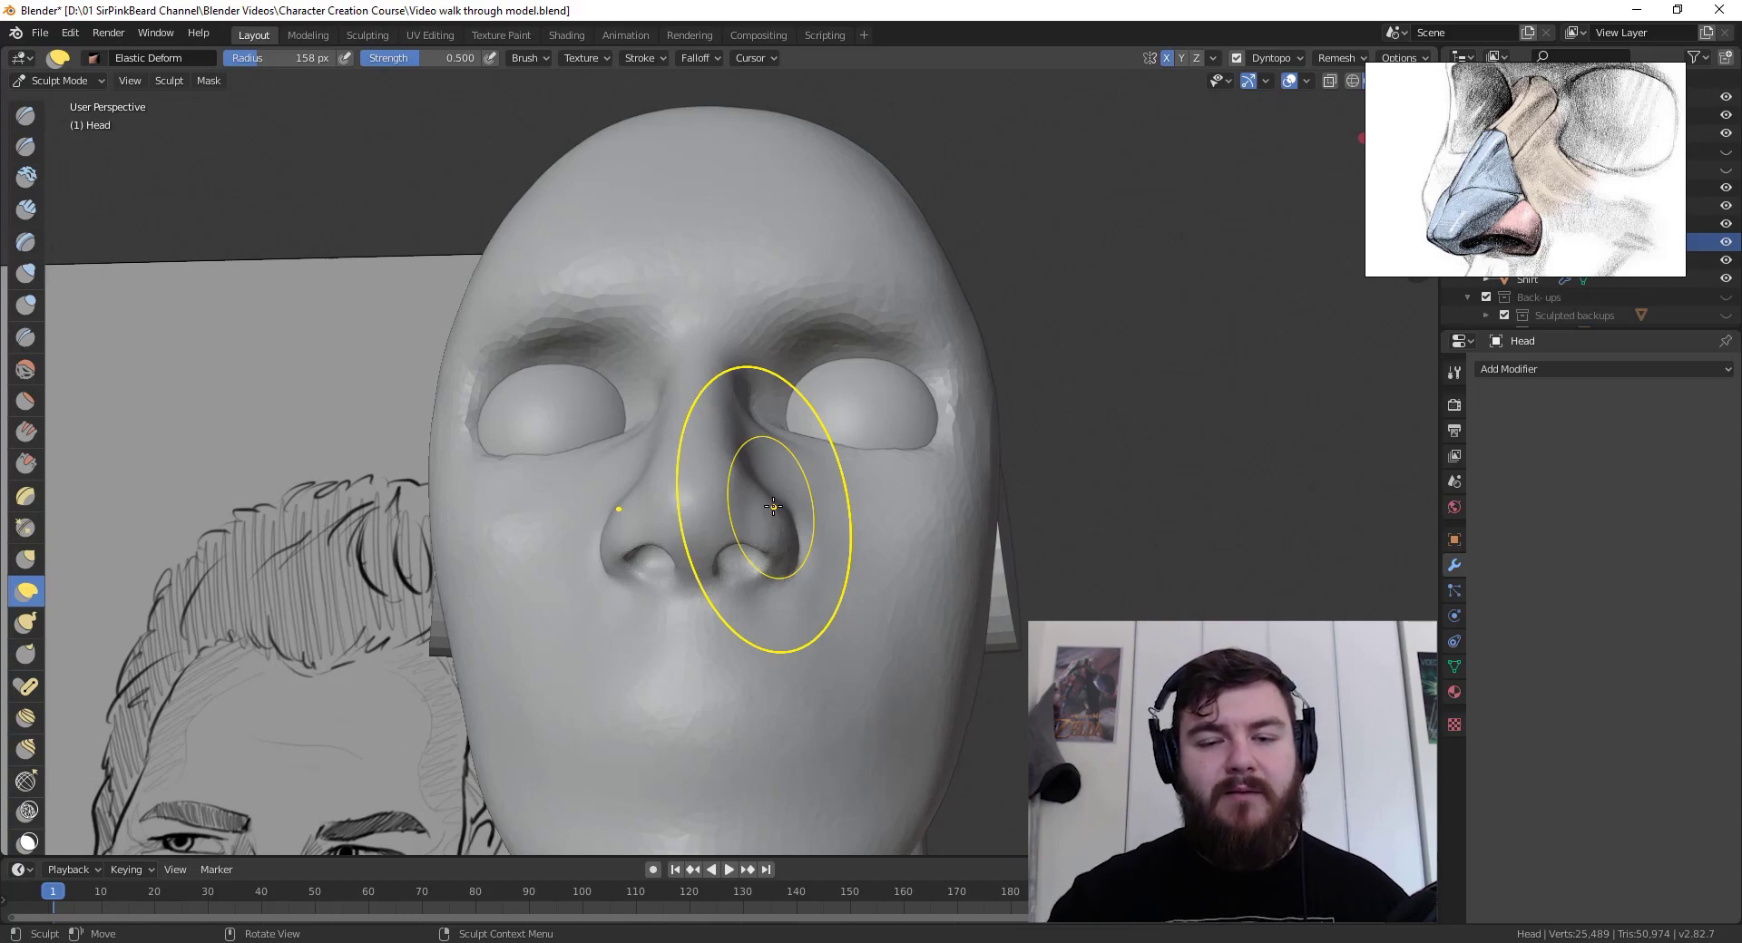
Step: Flatten the sides of the upper nose bridge between the eyes with the Scrape/Peaks brush at a 72 px radius
mouse_move(893, 552)
middle_mouse_down()
mouse_move(912, 590)
mouse_move(848, 616)
middle_mouse_up()
left_click(25, 464)
scroll(844, 450, "up", 3)
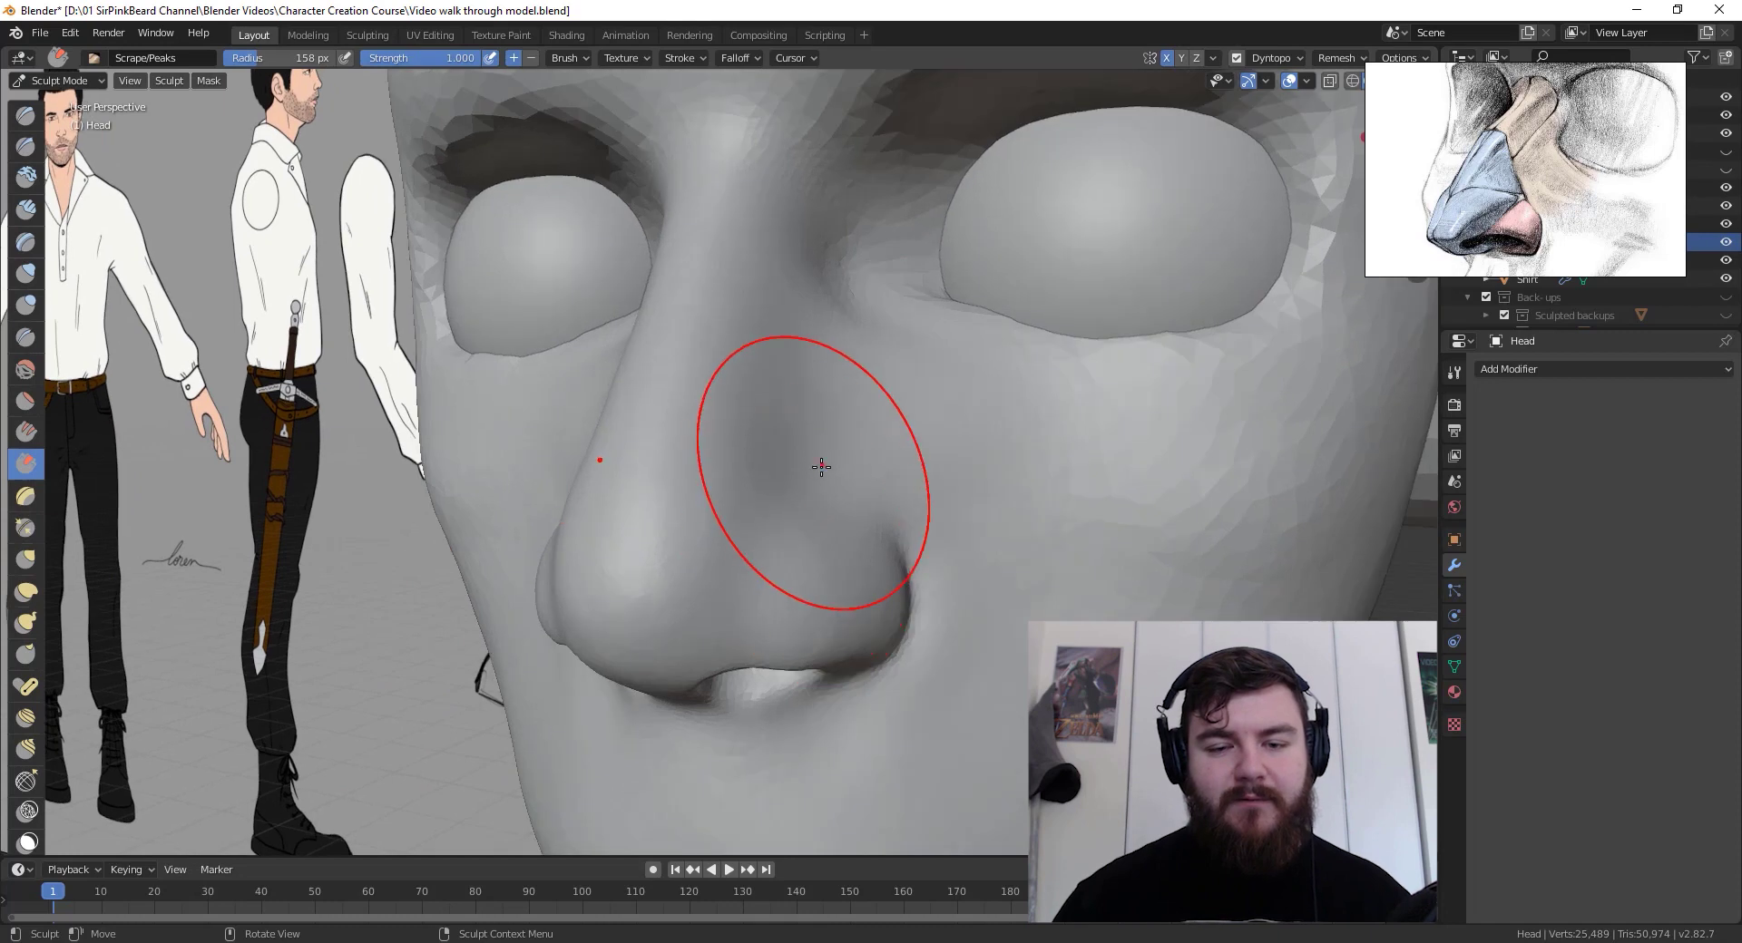
mouse_move(820, 466)
middle_mouse_down()
mouse_move(883, 473)
mouse_move(869, 463)
middle_mouse_up()
scroll(850, 431, "up", 2)
middle_click_drag(851, 381, 832, 553, "shift")
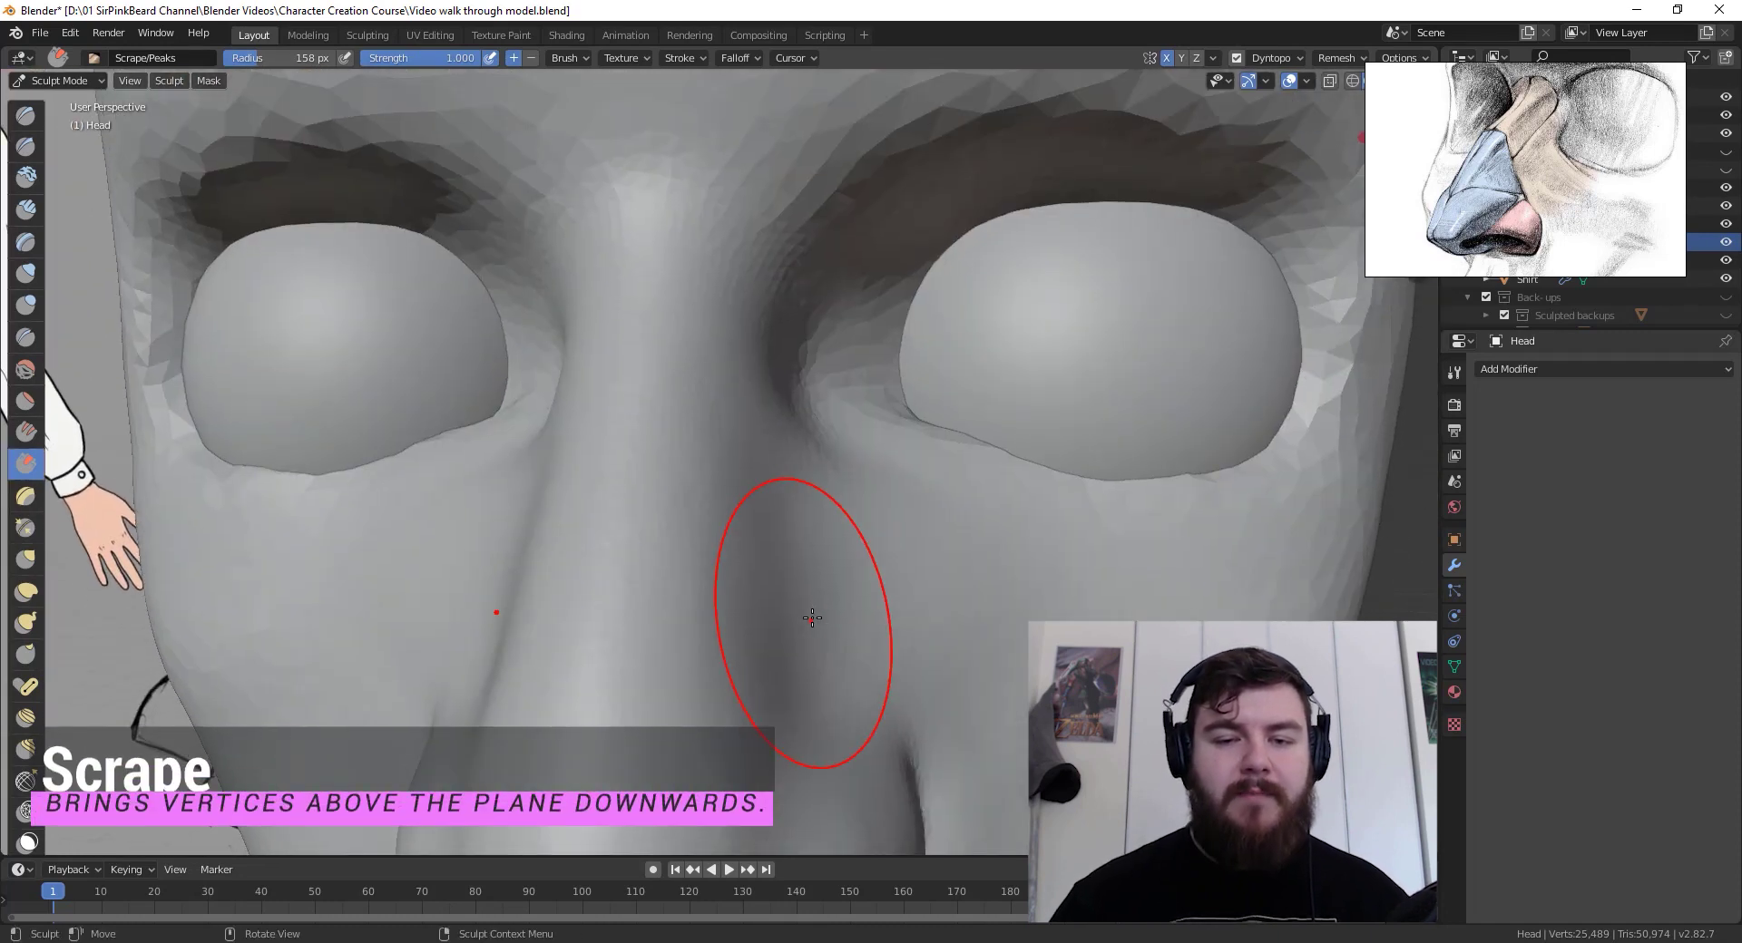
key("f")
left_click(603, 377)
middle_click_drag(699, 373, 723, 397)
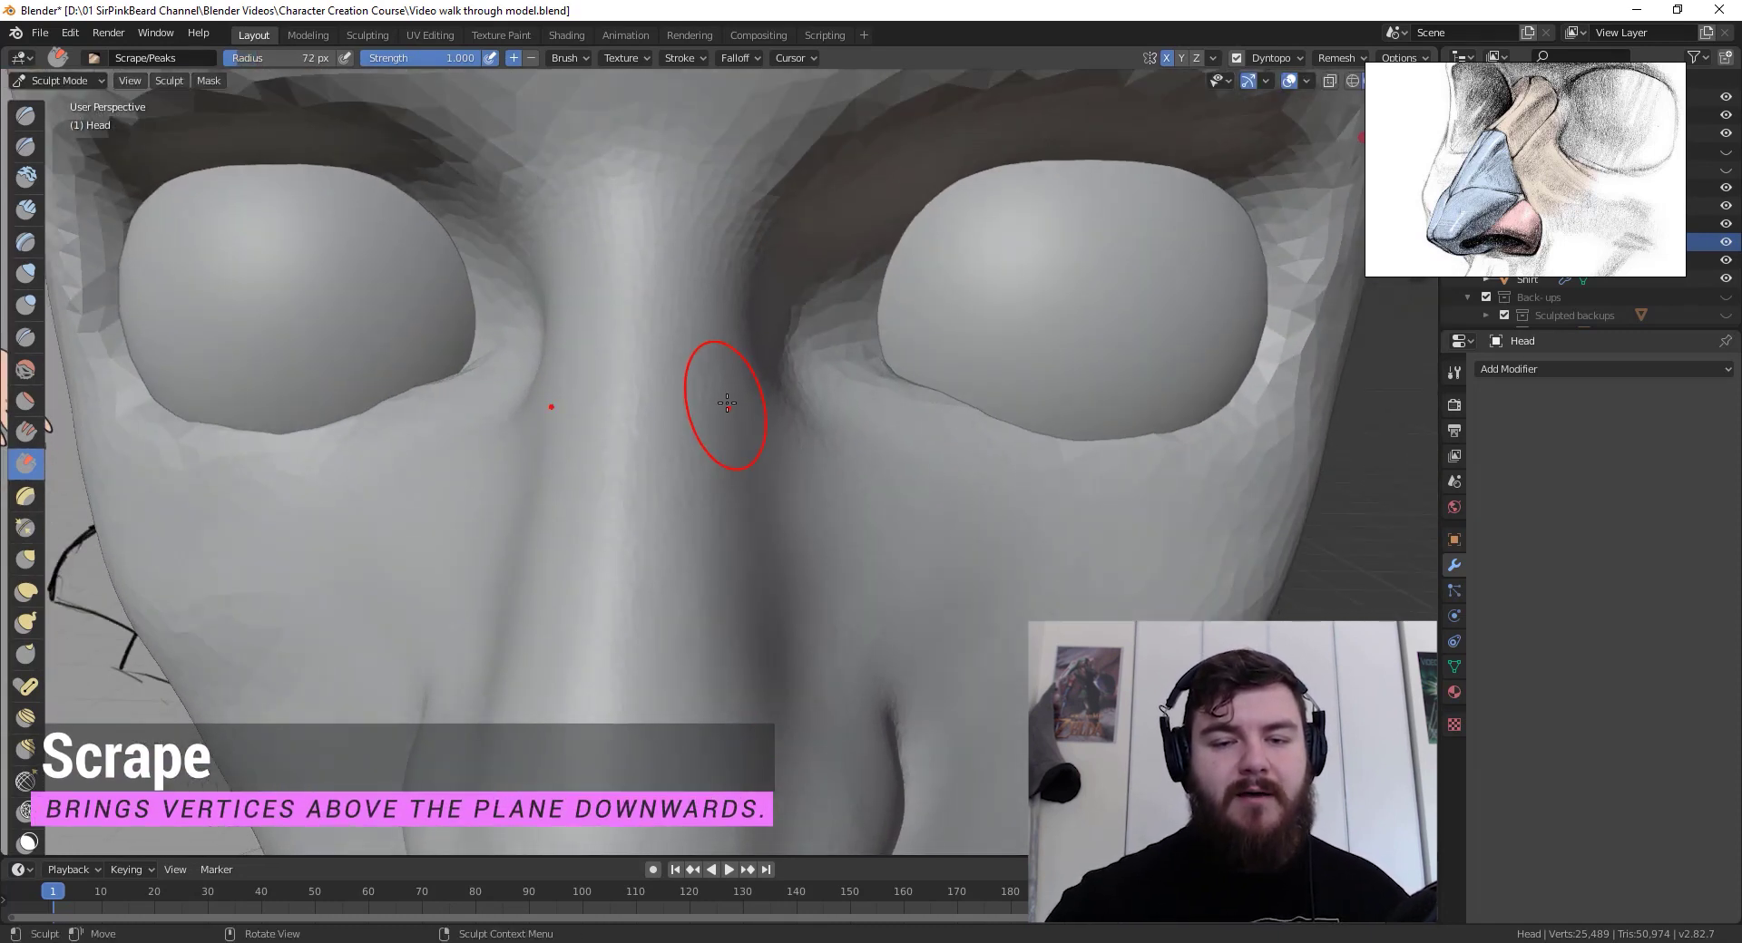
mouse_move(646, 354)
left_mouse_down()
mouse_move(657, 451)
mouse_move(668, 359)
mouse_move(694, 401)
mouse_move(694, 309)
mouse_move(696, 424)
left_mouse_up()
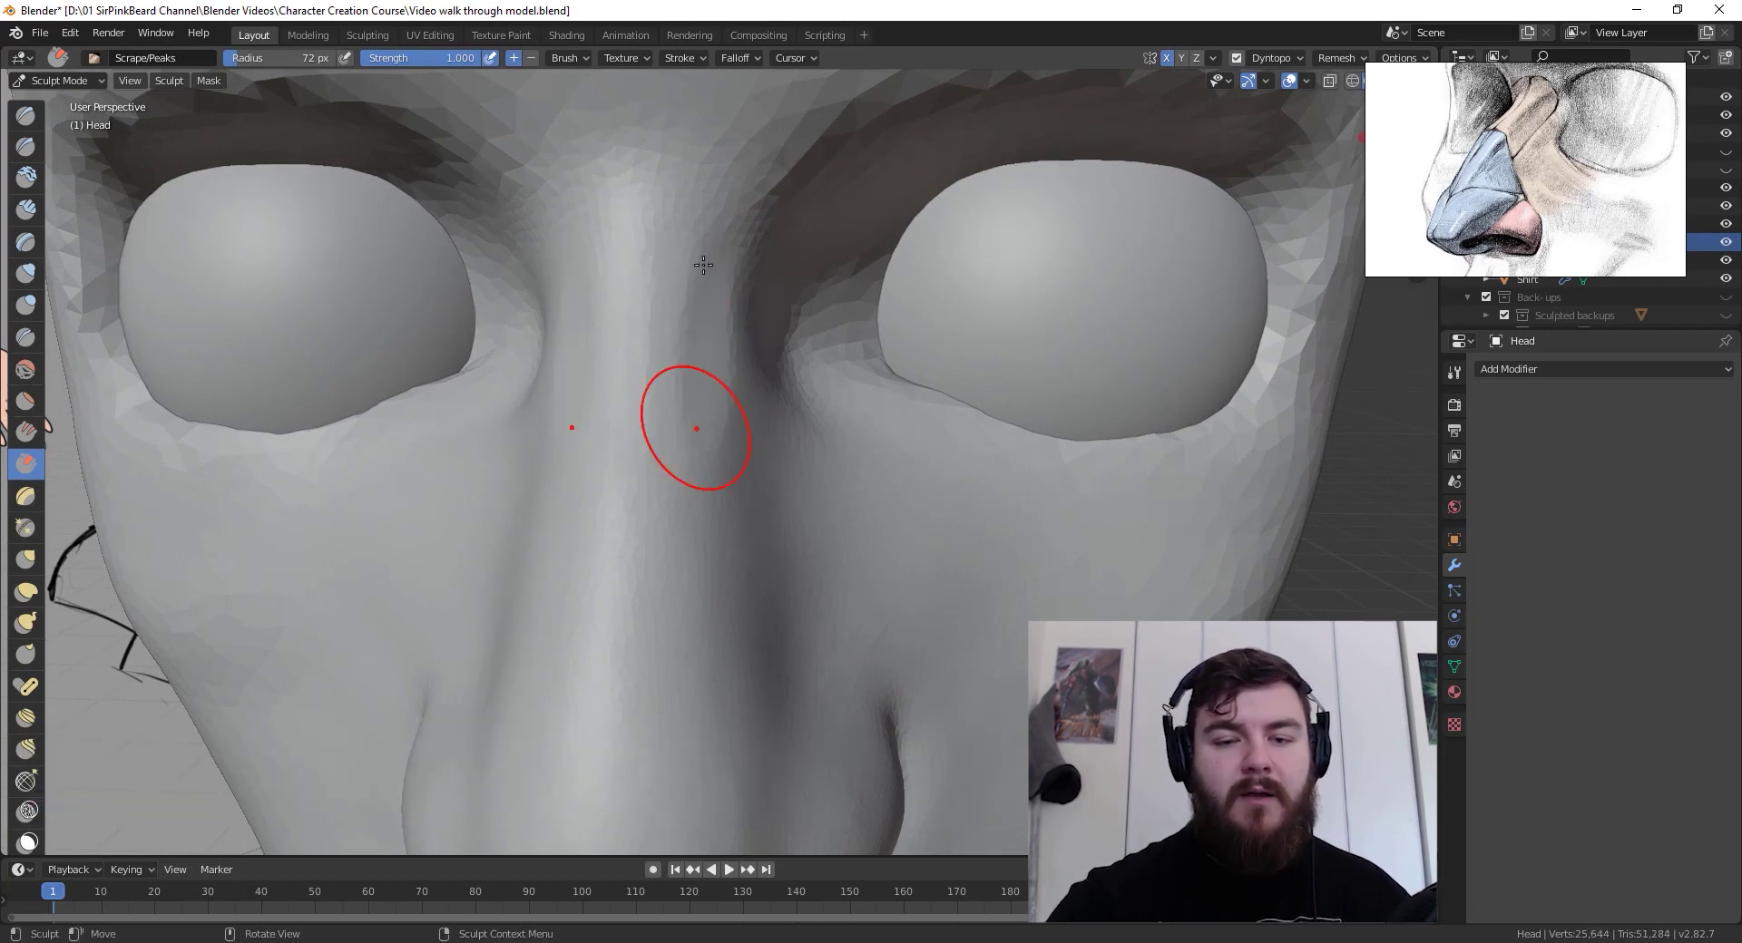
mouse_move(680, 299)
left_mouse_down()
mouse_move(674, 401)
mouse_move(638, 439)
mouse_move(668, 446)
mouse_move(694, 372)
left_mouse_up()
Step: Scrape the middle of the nose bridge to define the edge between its top and side planes
middle_click_drag(784, 361, 599, 359)
middle_click_drag(735, 380, 832, 420)
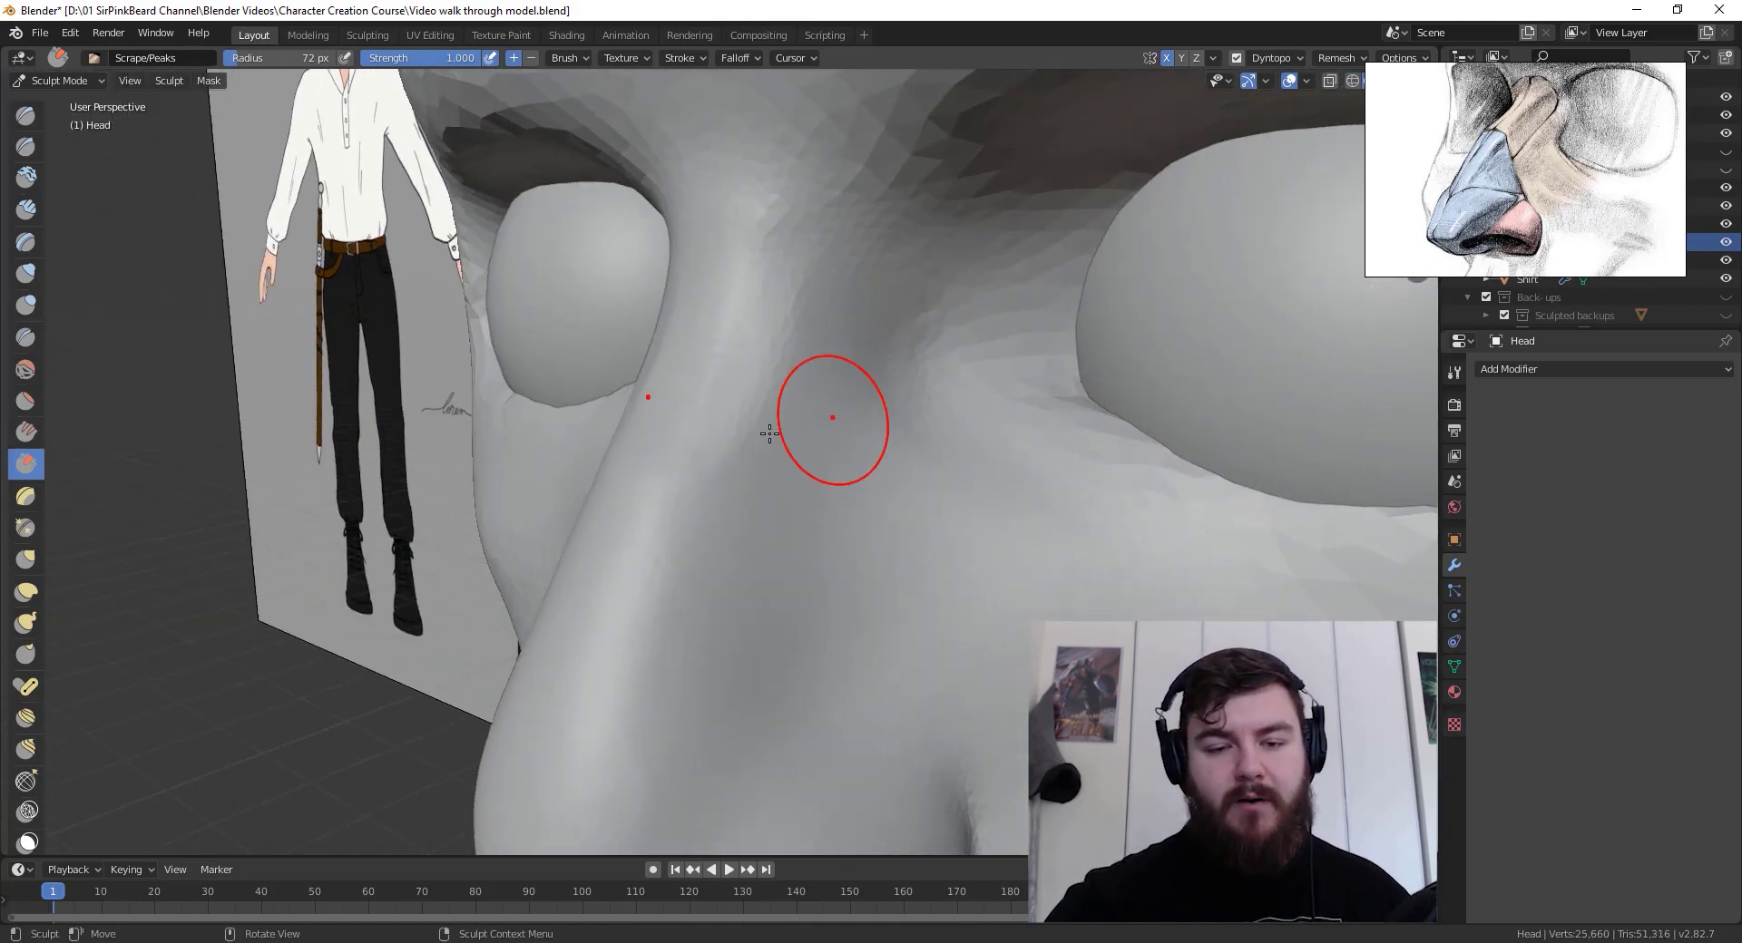
left_click_drag(693, 422, 647, 445)
left_click_drag(632, 573, 629, 564)
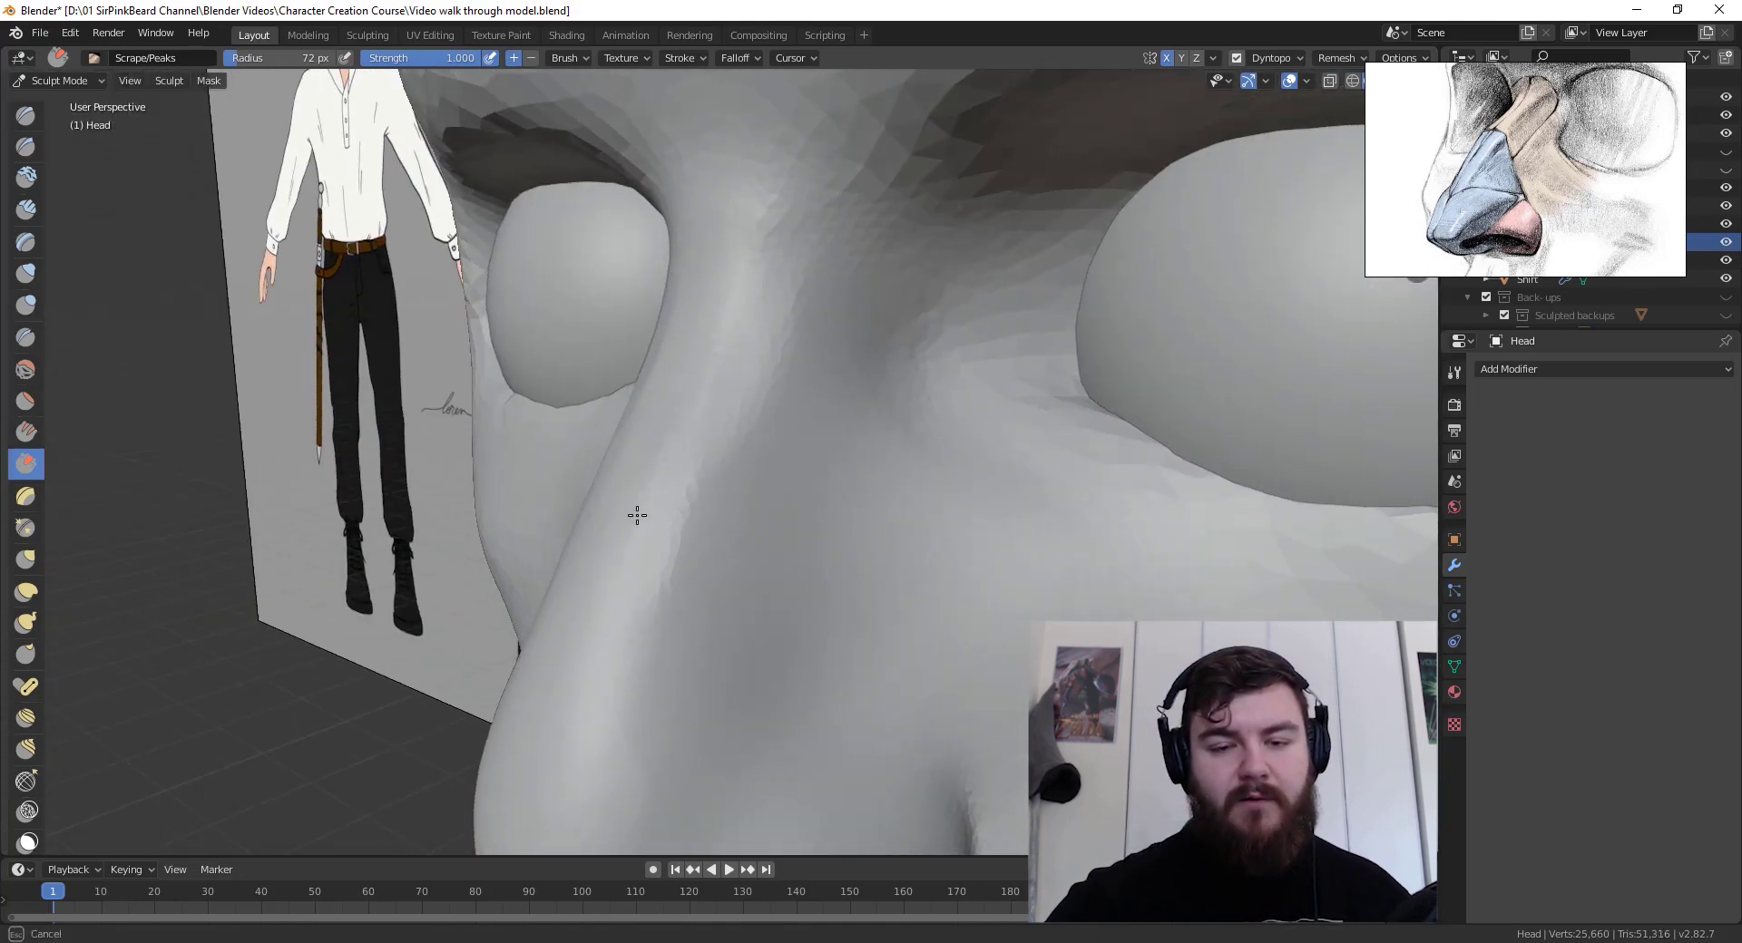
middle_click_drag(636, 515, 807, 430)
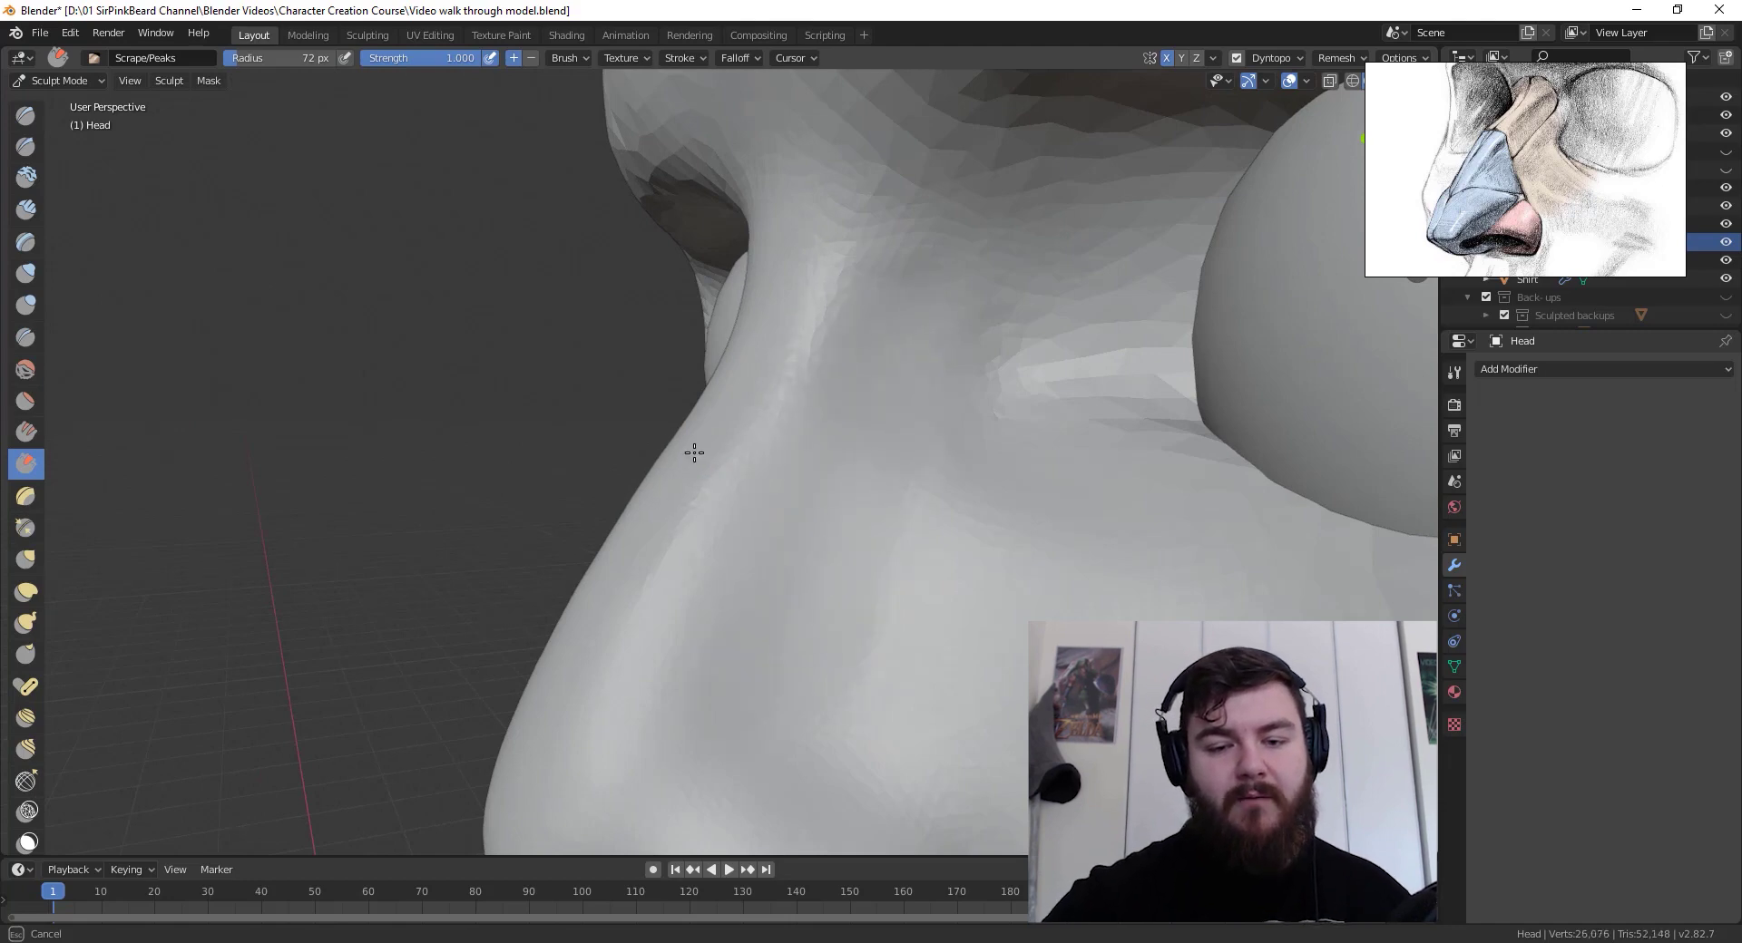
mouse_move(694, 453)
middle_mouse_down()
mouse_move(907, 447)
mouse_move(925, 393)
mouse_move(744, 419)
mouse_move(853, 449)
middle_mouse_up()
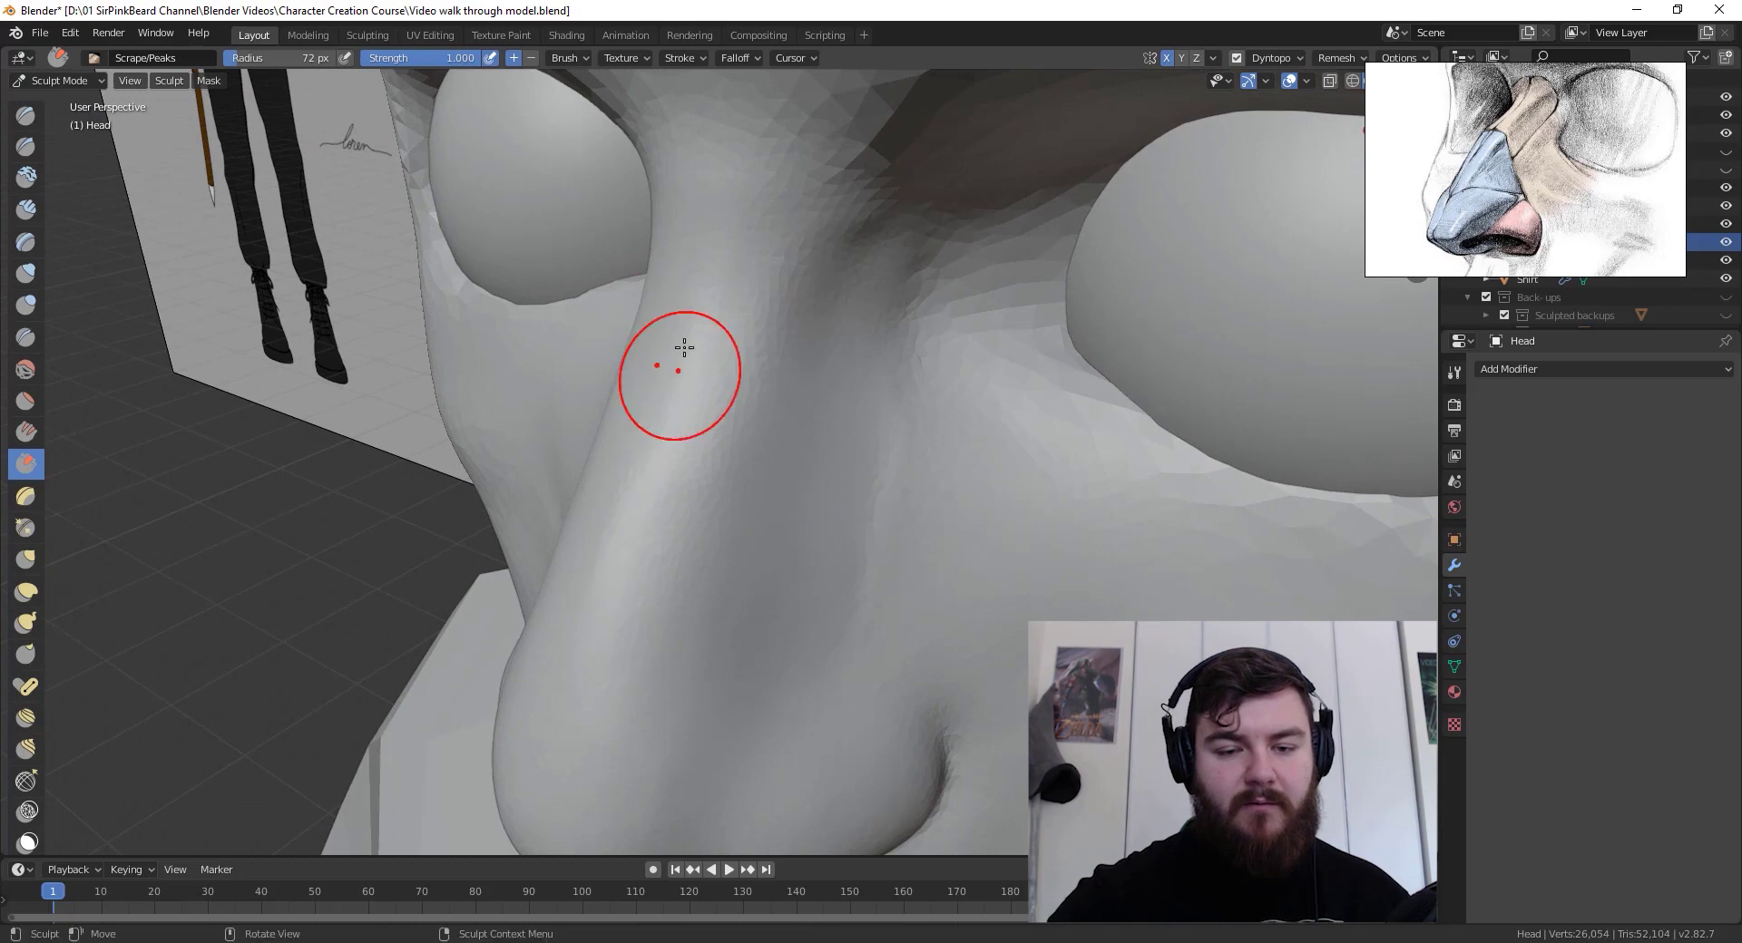
Step: Scrape down the nose ridge towards the tip and flatten the side of the nose above the nostril wing
mouse_move(684, 347)
left_mouse_down()
mouse_move(629, 412)
mouse_move(611, 699)
mouse_move(630, 640)
mouse_move(587, 732)
mouse_move(621, 643)
left_mouse_up()
left_click_drag(662, 497, 634, 630)
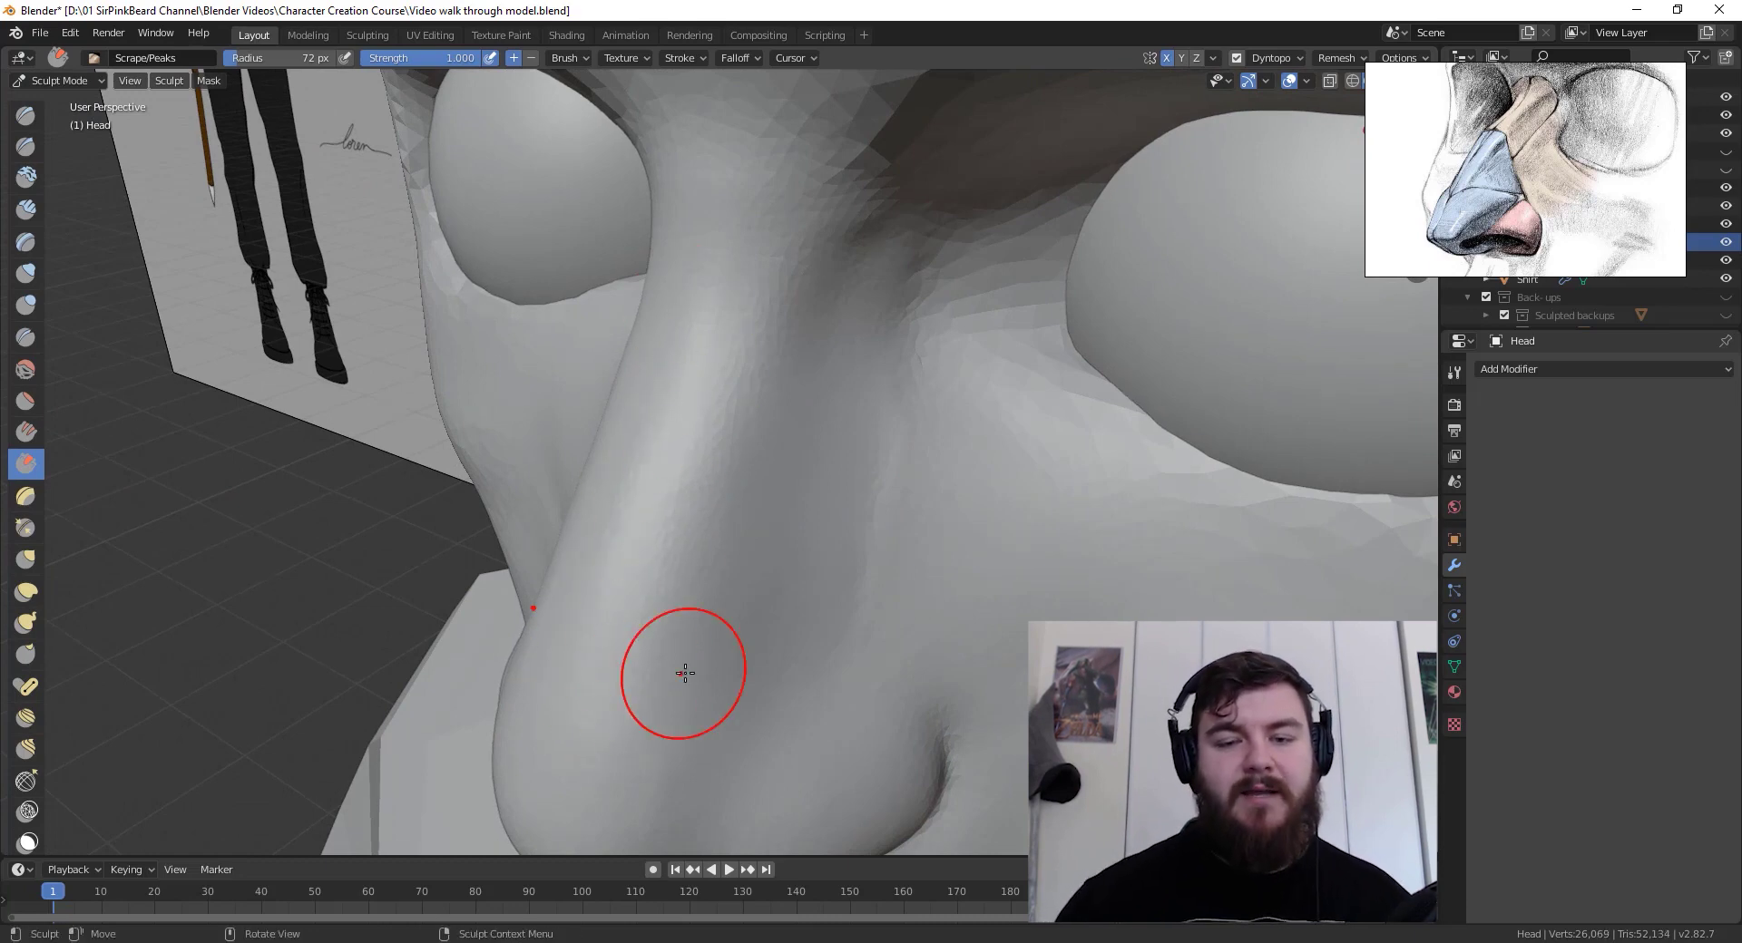
mouse_move(684, 668)
middle_mouse_down()
mouse_move(855, 635)
mouse_move(716, 660)
mouse_move(829, 595)
mouse_move(773, 478)
middle_mouse_up()
mouse_move(774, 478)
left_mouse_down()
mouse_move(742, 490)
mouse_move(797, 418)
mouse_move(747, 548)
left_mouse_up()
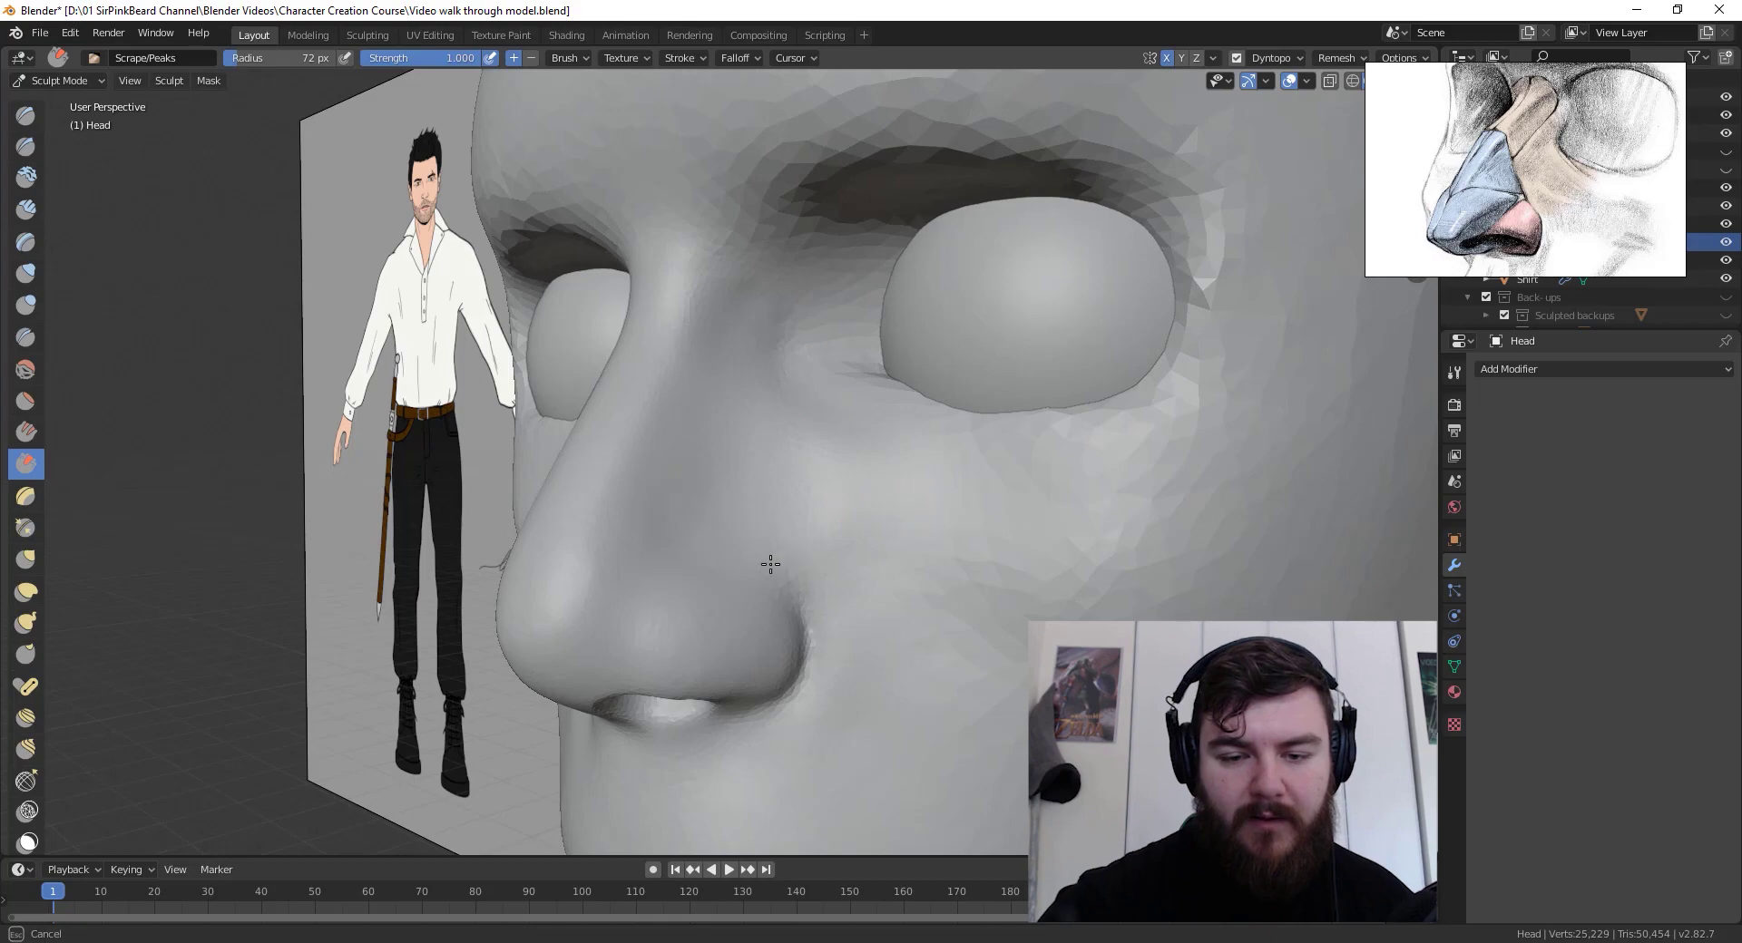
left_click_drag(829, 509, 836, 512)
Step: Reshape the area where the nostril wing meets the cheek with the Grab brush at a 98 px radius
key("KP_1")
scroll(887, 607, "down", 5)
mouse_move(886, 607)
middle_mouse_down()
mouse_move(732, 631)
mouse_move(886, 615)
mouse_move(778, 632)
mouse_move(767, 612)
middle_mouse_up()
scroll(780, 637, "up", 5)
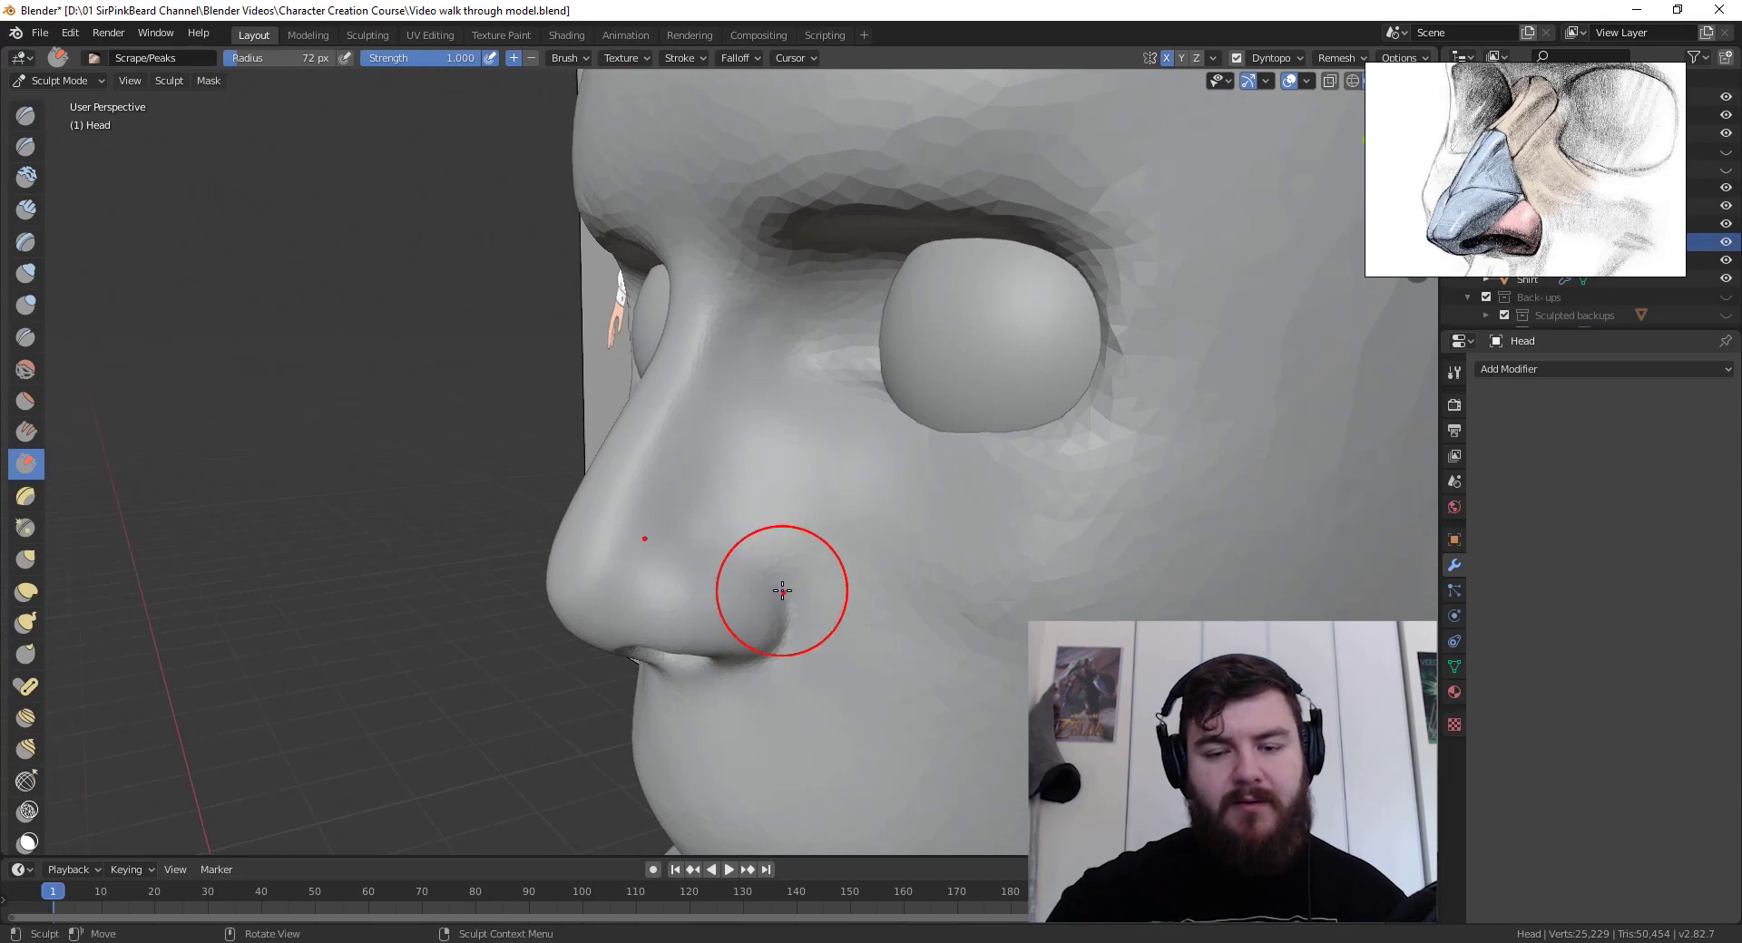
key("g")
left_click_drag(739, 513, 762, 506)
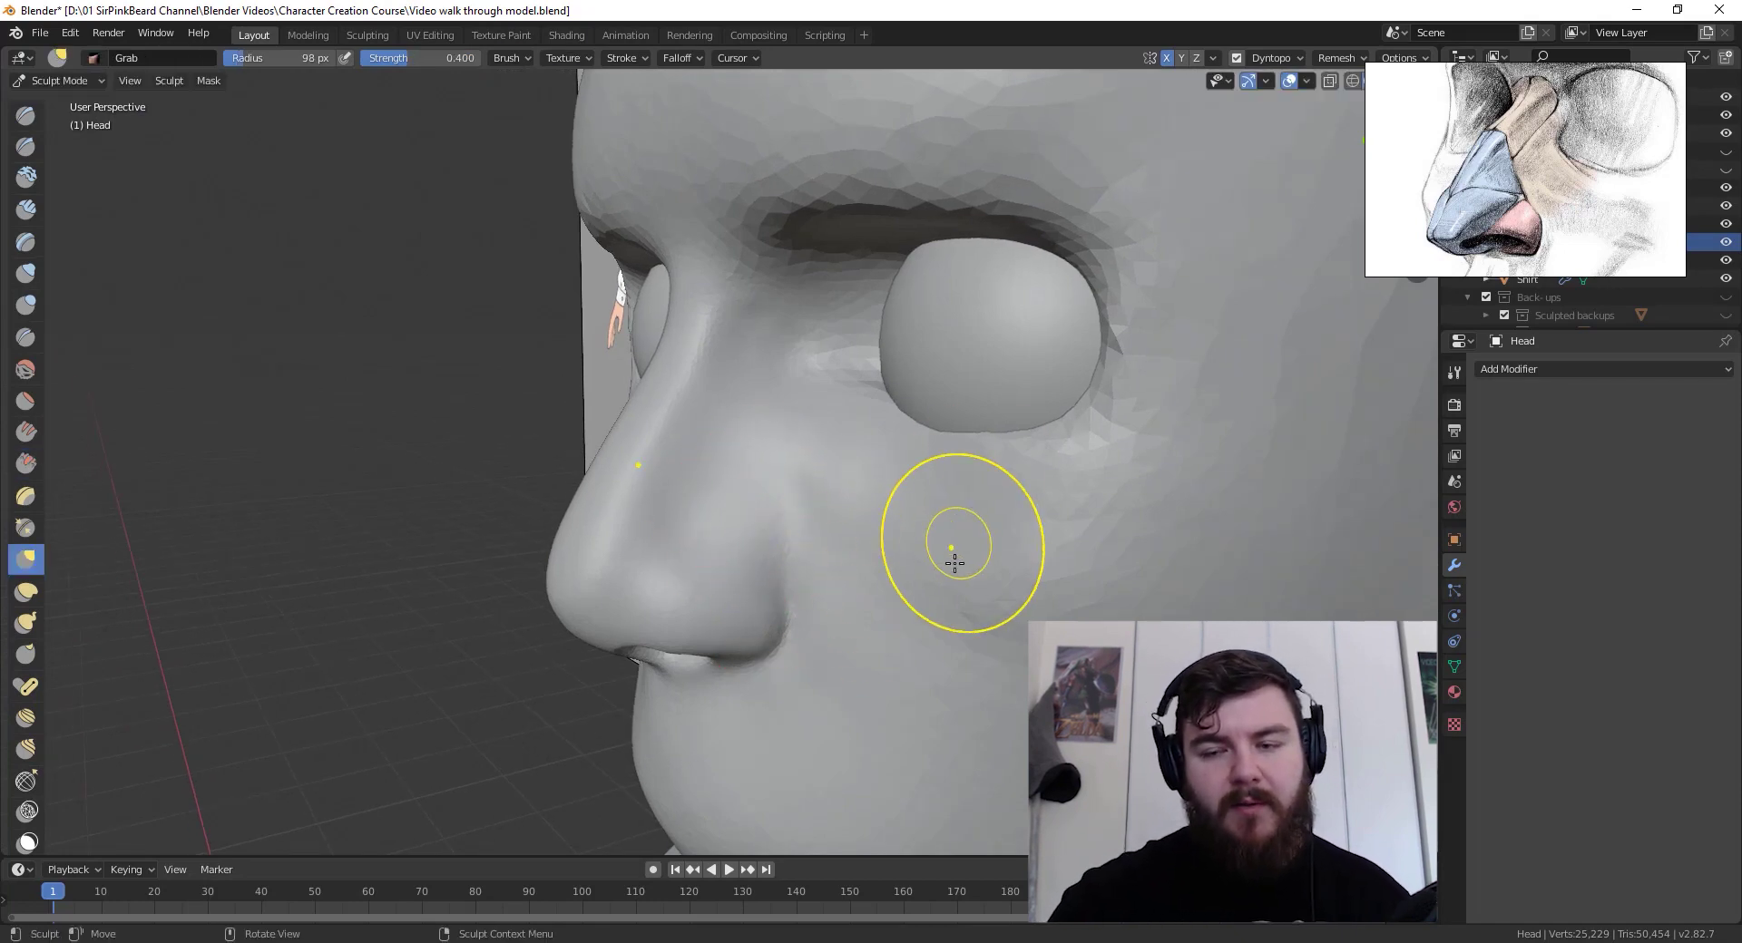
mouse_move(952, 544)
middle_mouse_down()
mouse_move(1082, 579)
mouse_move(1144, 549)
mouse_move(1049, 590)
mouse_move(1075, 600)
middle_mouse_up()
left_click_drag(768, 519, 760, 530)
mouse_move(777, 612)
middle_mouse_down()
mouse_move(833, 606)
mouse_move(752, 572)
middle_mouse_up()
left_click_drag(760, 562, 769, 550)
mouse_move(828, 526)
middle_mouse_down()
mouse_move(907, 630)
mouse_move(956, 606)
mouse_move(855, 622)
mouse_move(896, 670)
mouse_move(863, 634)
middle_mouse_up()
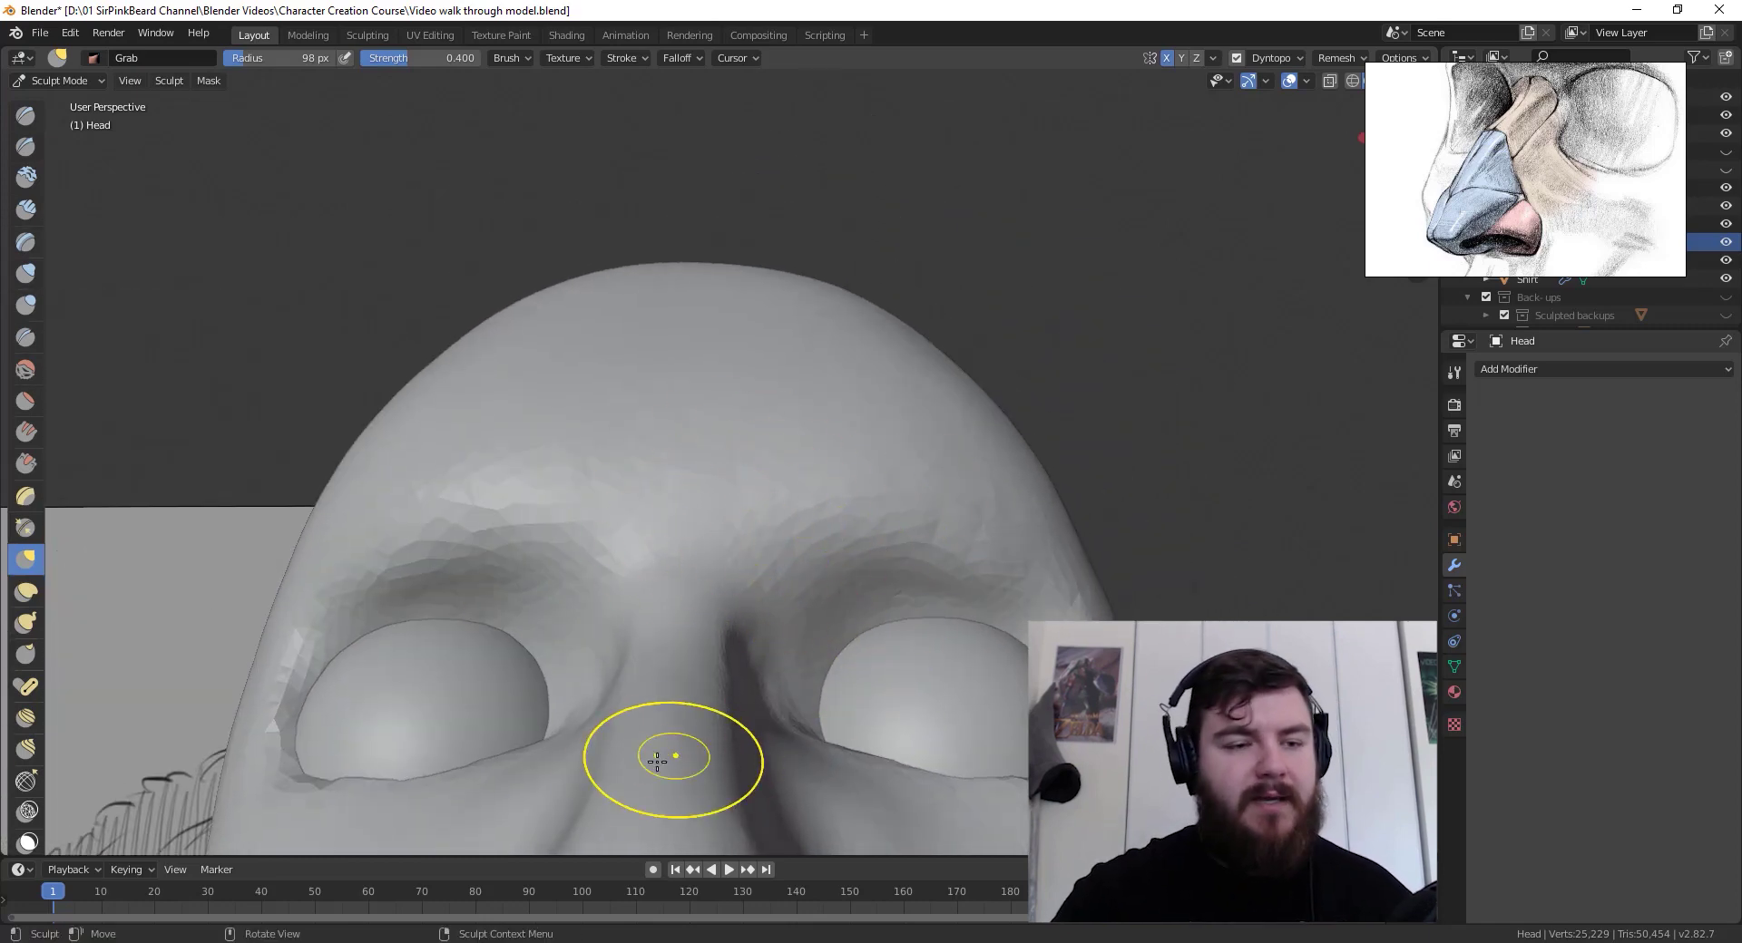
Step: Build up the brow ridge and the area above the nose bridge with the Clay Strips brush at a 65 px radius
left_click(25, 209)
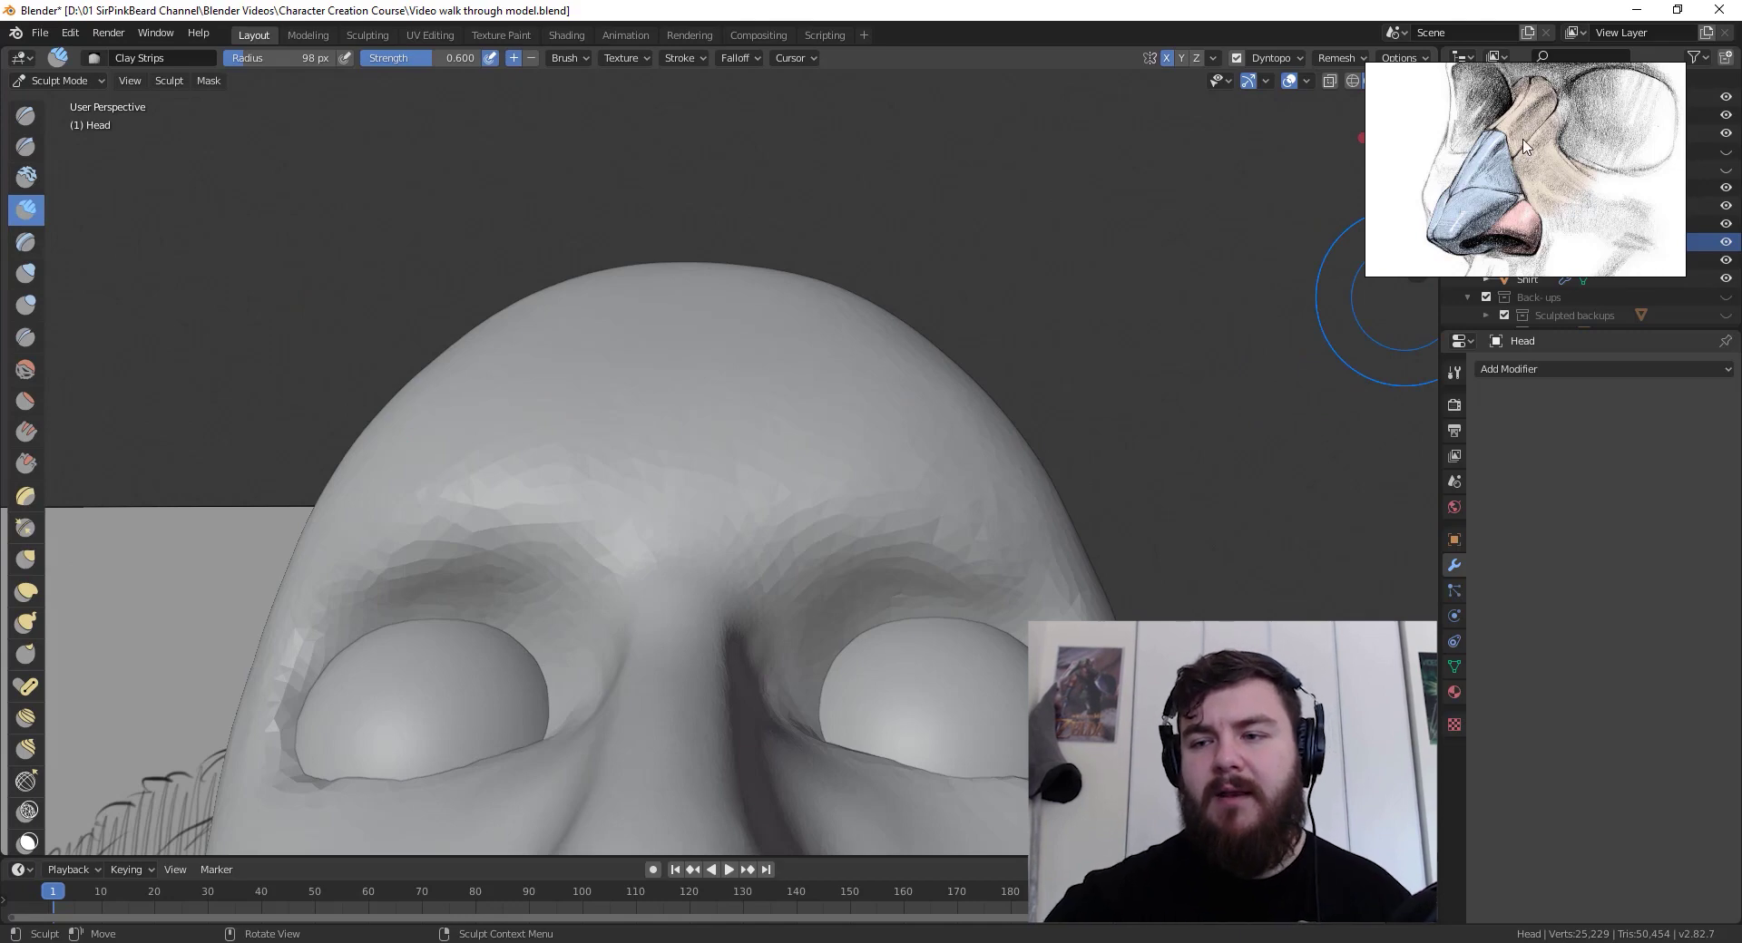
mouse_move(1531, 137)
middle_mouse_down()
mouse_move(1523, 180)
mouse_move(1511, 163)
middle_mouse_up()
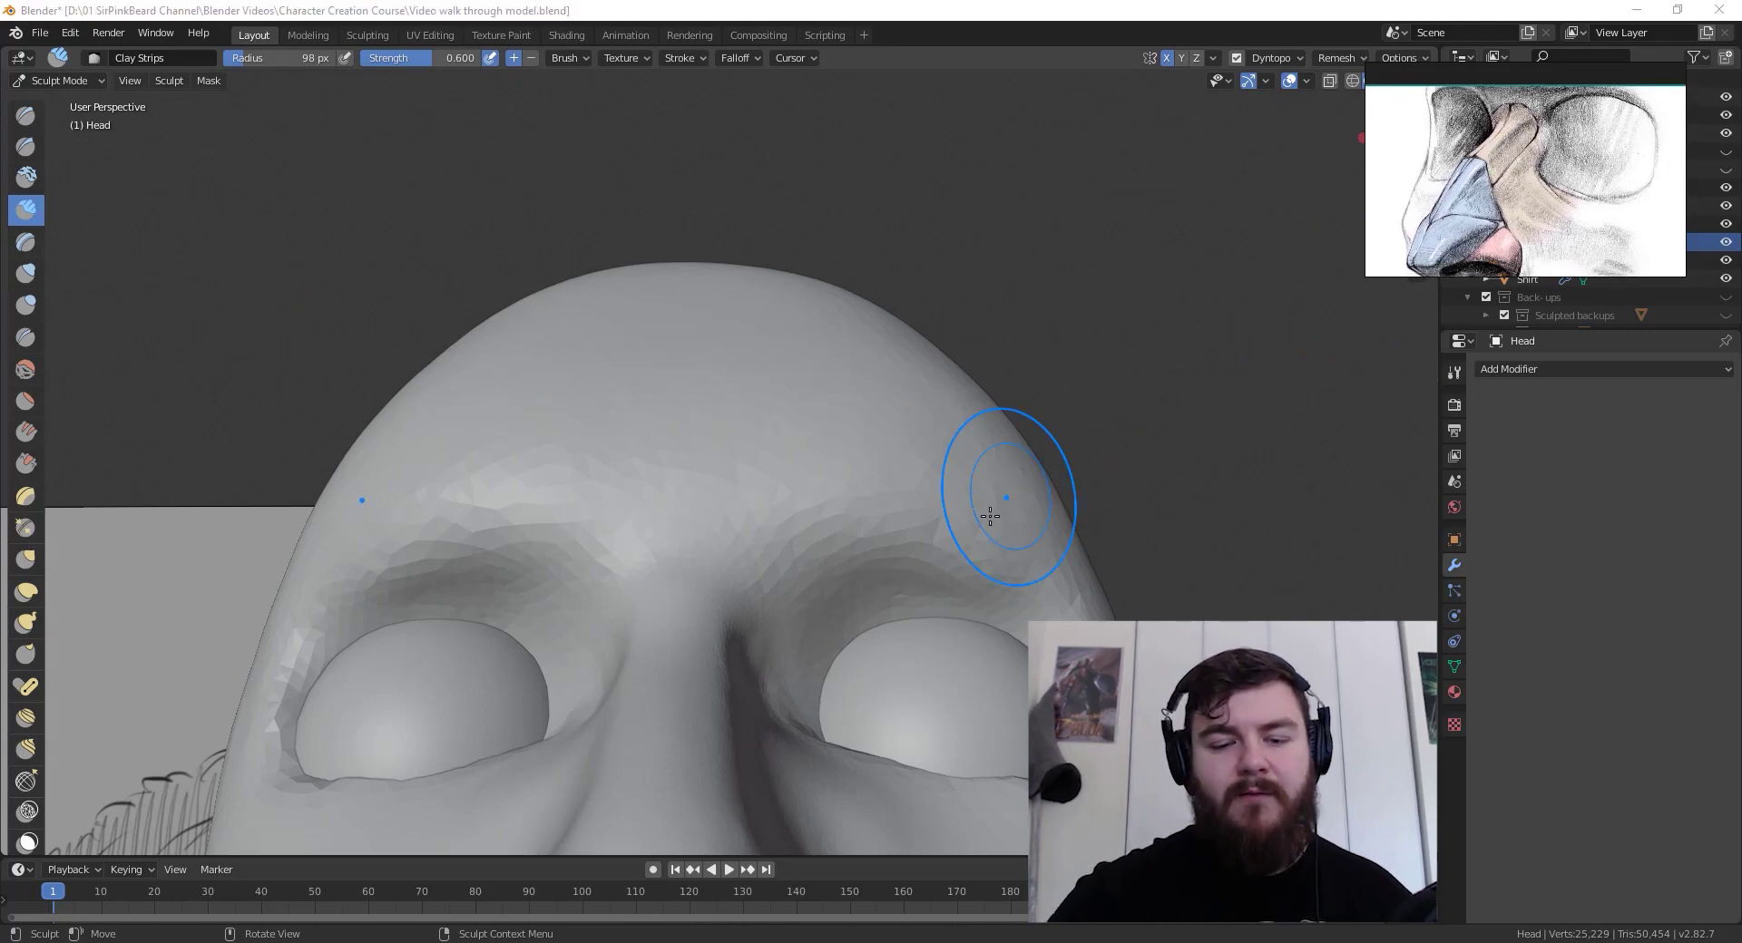
mouse_move(991, 505)
middle_mouse_down()
mouse_move(761, 617)
mouse_move(846, 518)
middle_mouse_up()
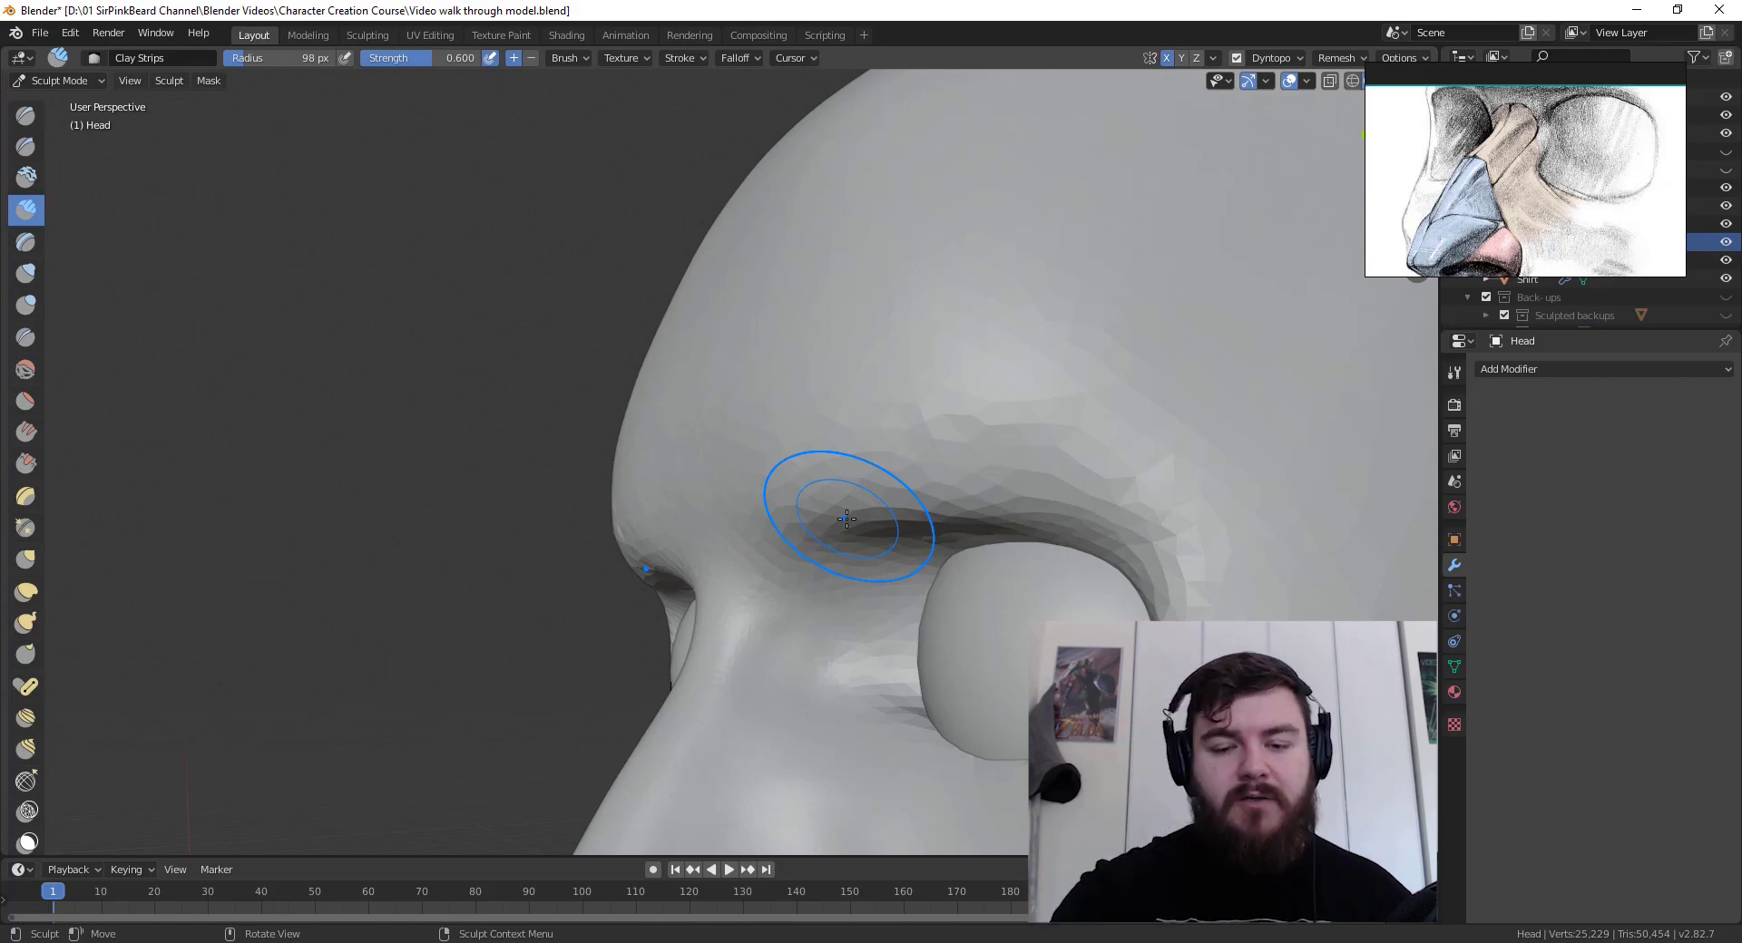
mouse_move(846, 544)
middle_mouse_down()
mouse_move(828, 563)
mouse_move(727, 499)
middle_mouse_up()
key("f")
left_click(684, 552)
mouse_move(705, 533)
left_mouse_down()
mouse_move(735, 505)
mouse_move(727, 541)
mouse_move(754, 478)
mouse_move(678, 515)
mouse_move(766, 482)
mouse_move(1030, 526)
mouse_move(783, 491)
mouse_move(1007, 474)
mouse_move(793, 470)
mouse_move(872, 433)
mouse_move(1026, 523)
mouse_move(1012, 553)
mouse_move(919, 414)
mouse_move(771, 436)
mouse_move(758, 532)
mouse_move(1079, 554)
mouse_move(714, 500)
left_mouse_up()
mouse_move(1005, 535)
middle_mouse_down()
mouse_move(960, 614)
mouse_move(852, 553)
mouse_move(866, 544)
middle_mouse_up()
mouse_move(867, 544)
left_mouse_down()
mouse_move(790, 373)
mouse_move(820, 385)
mouse_move(699, 459)
mouse_move(698, 373)
mouse_move(786, 319)
mouse_move(872, 391)
left_mouse_up()
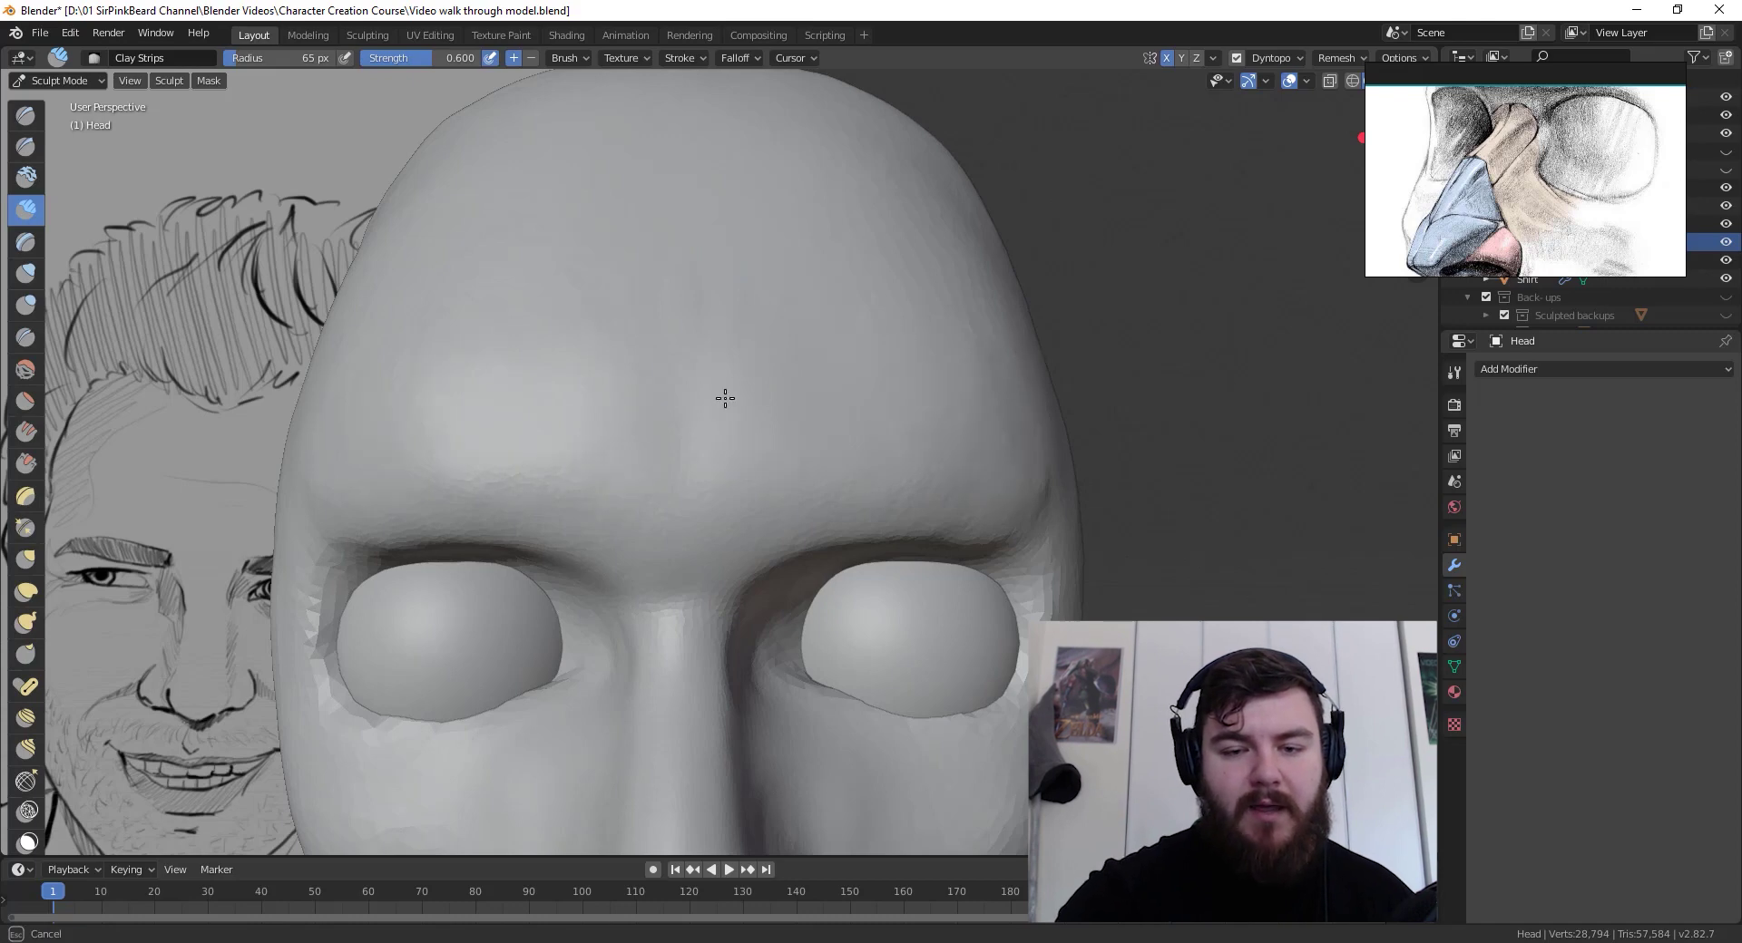
middle_click_drag(685, 395, 901, 645, "ctrl")
mouse_move(890, 706)
middle_mouse_down("shift")
mouse_move(903, 444)
mouse_move(926, 460)
middle_mouse_up("shift")
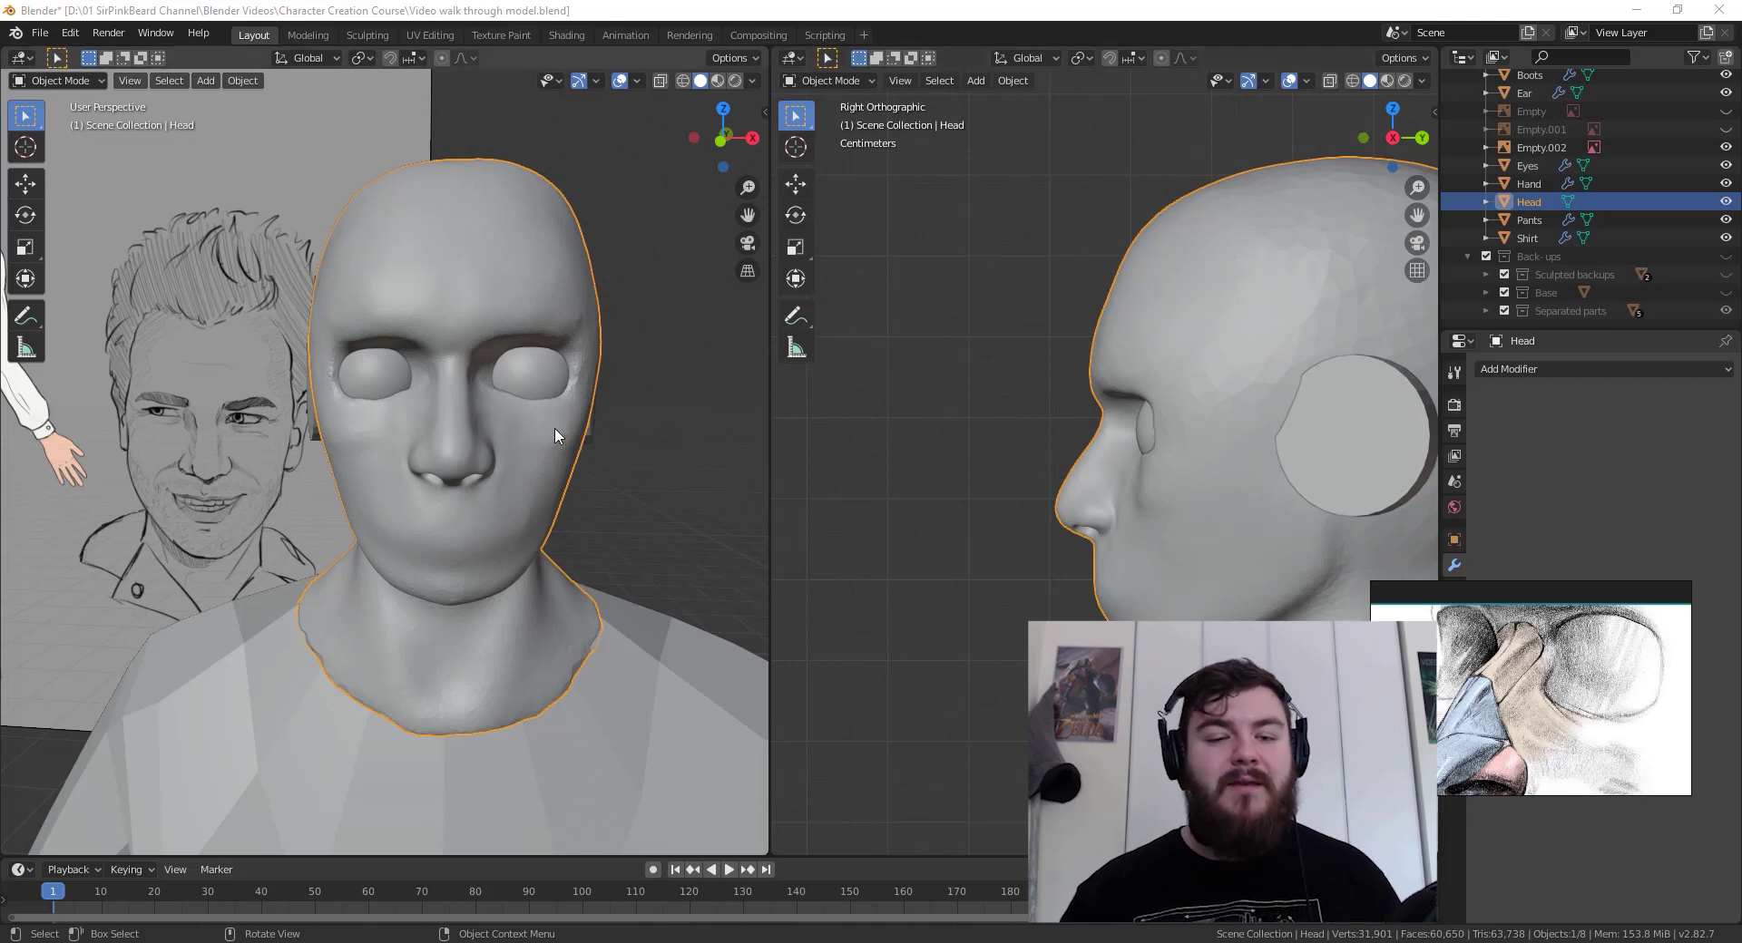
middle_click_drag(553, 427, 550, 434)
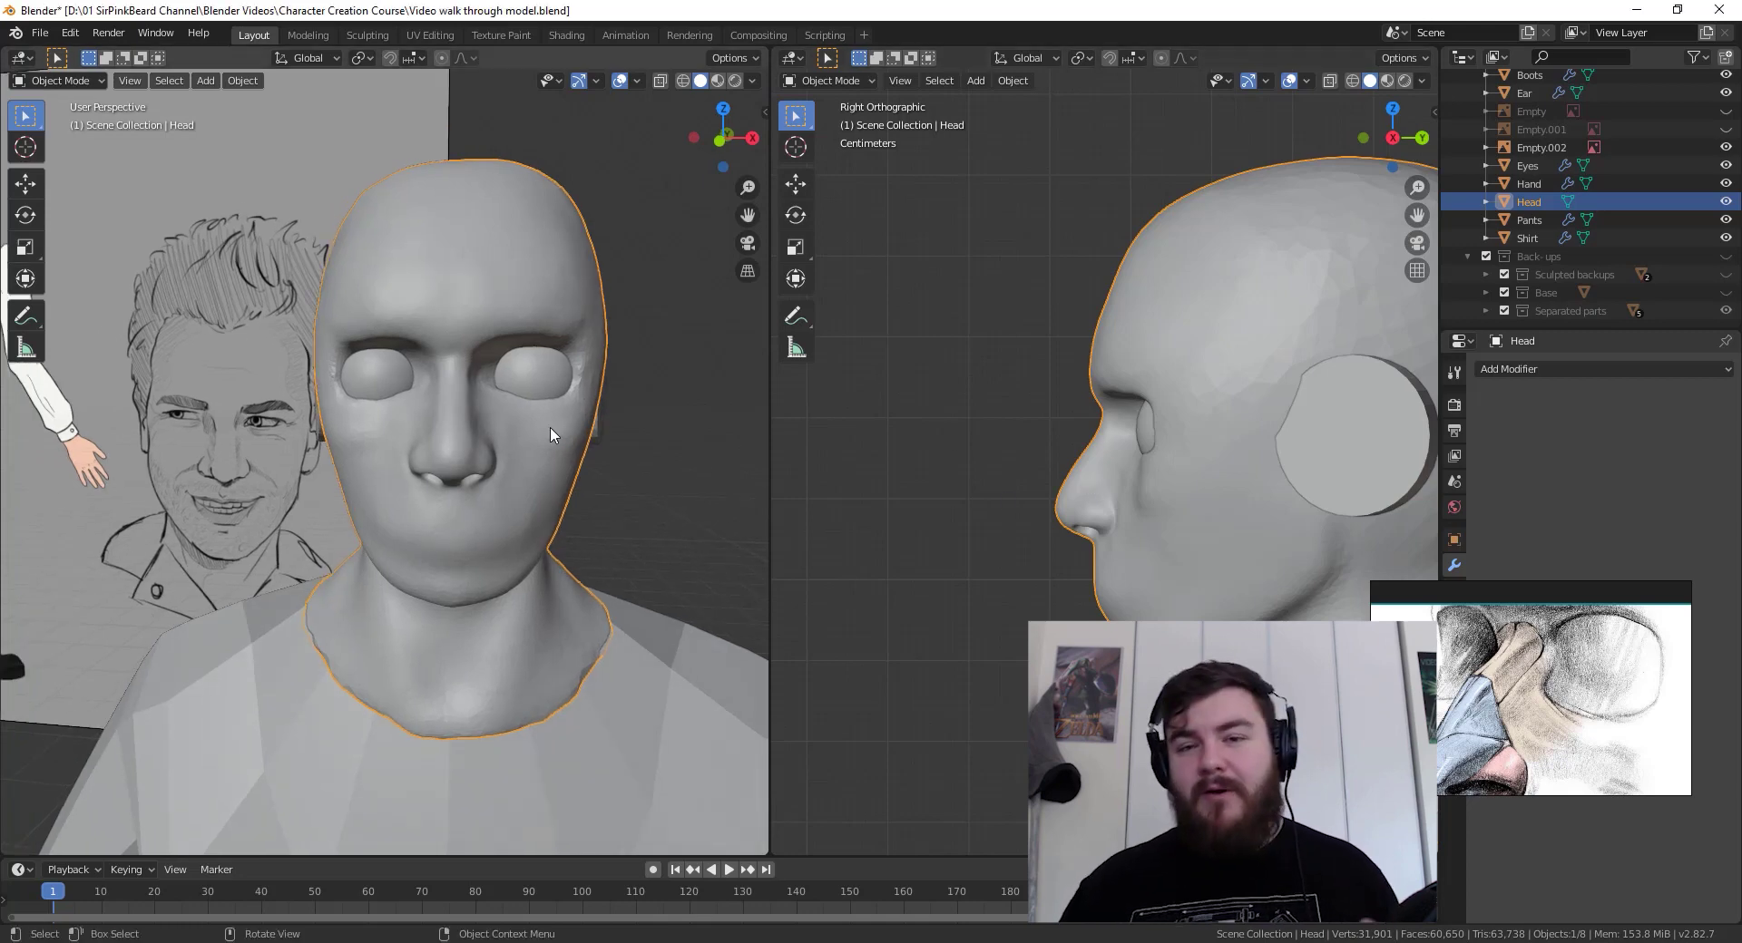